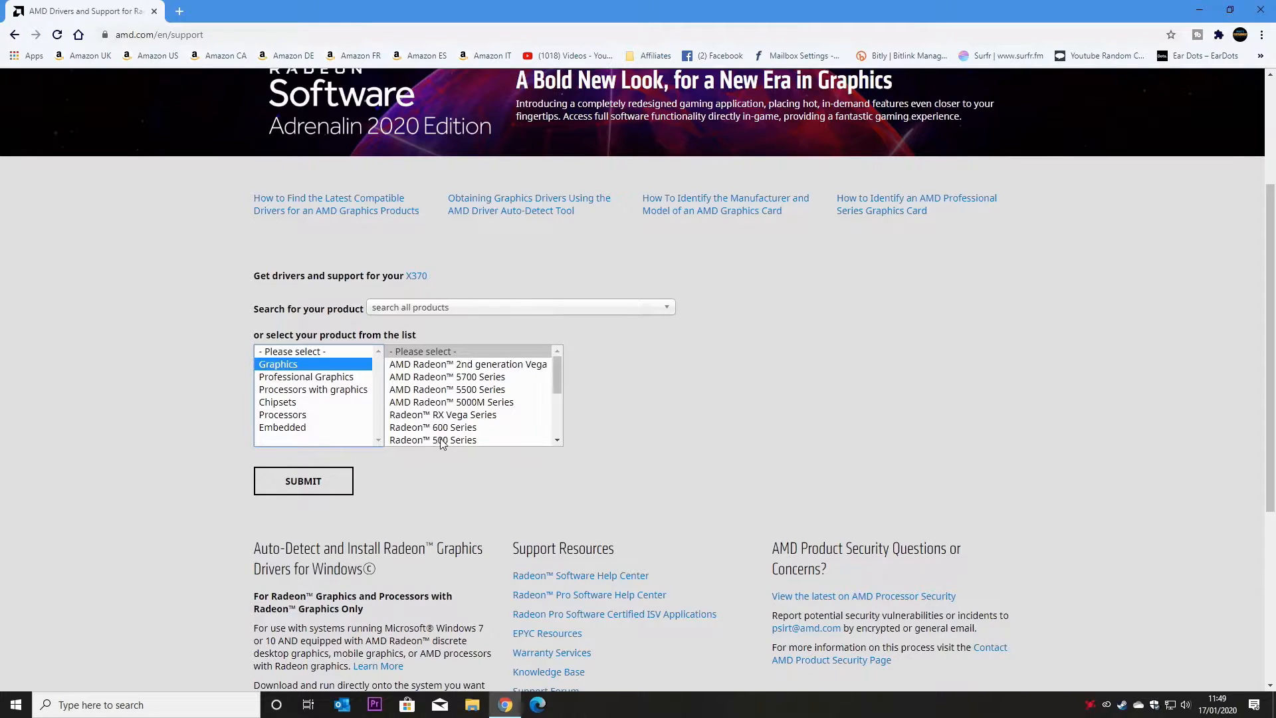
Open the driver page for the Radeon RX 580 by choosing Radeon 500 Series, Radeon RX 500 Series and Radeon RX 580.
click(441, 440)
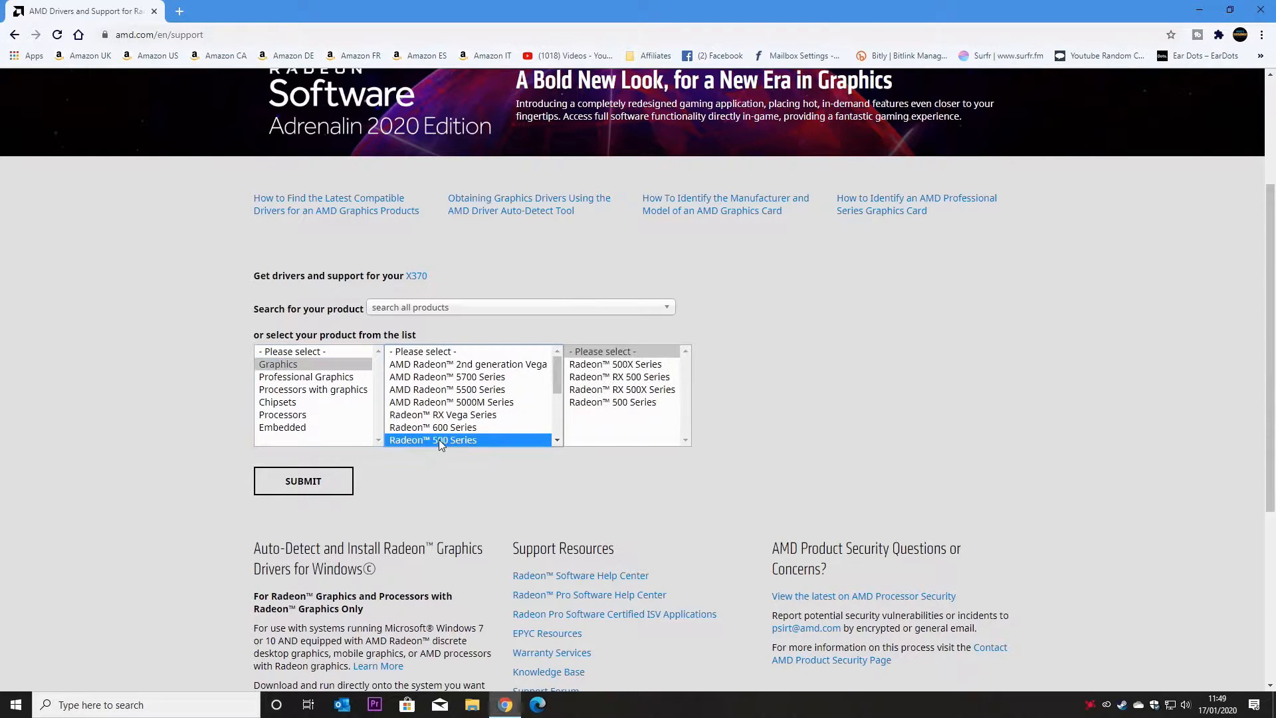
click(622, 377)
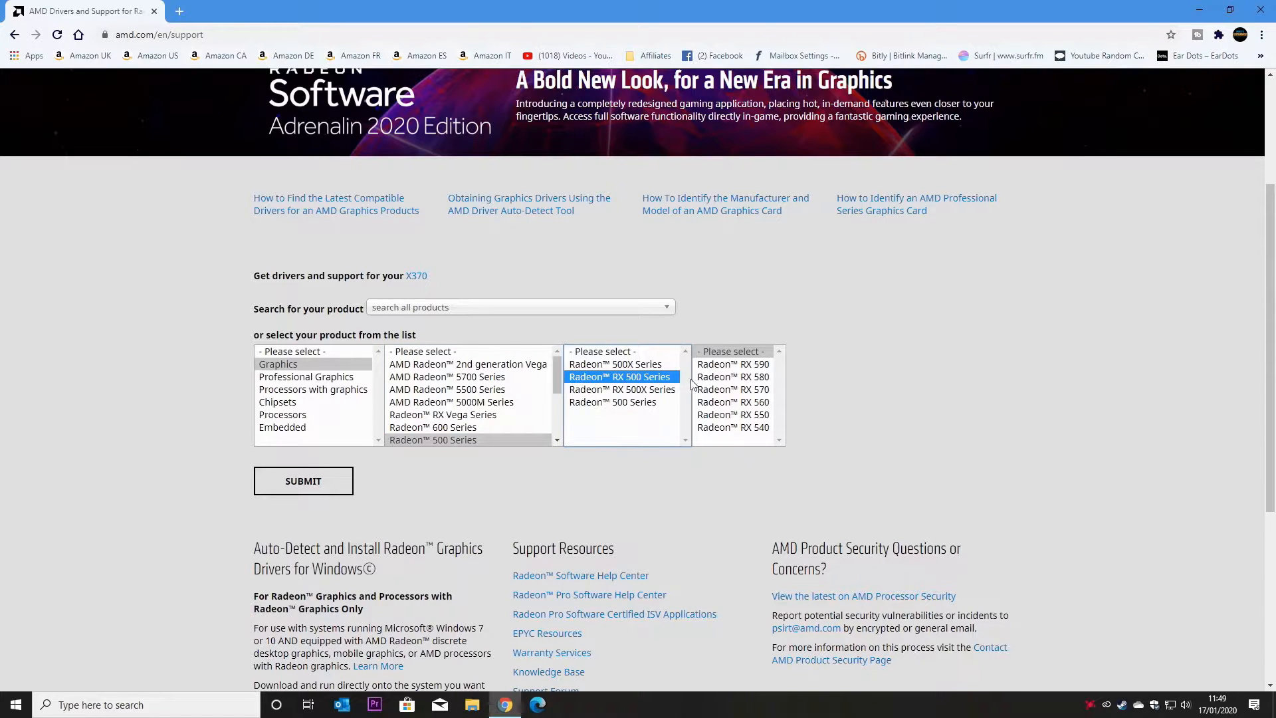
click(744, 378)
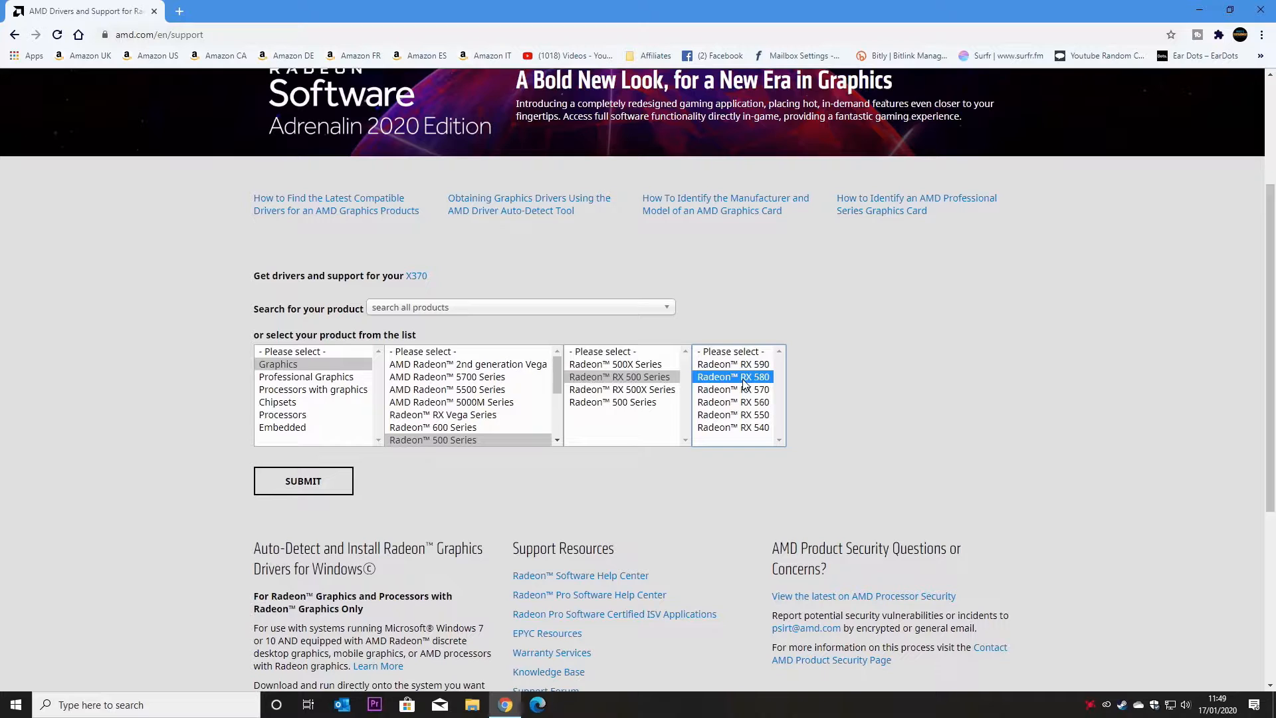
click(312, 489)
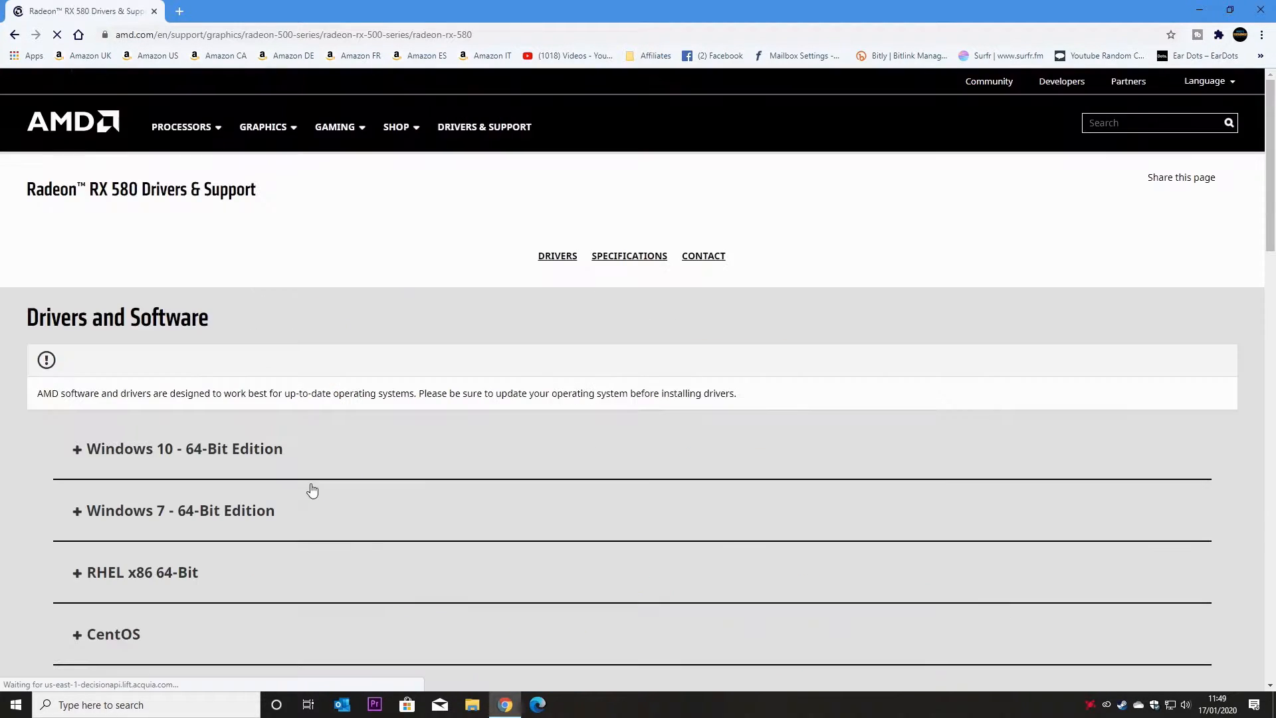
Download Radeon Software Adrenalin 2020 Edition 20.1.2 for Windows 10 64-bit and save it in the GPU fix files folder.
click(126, 451)
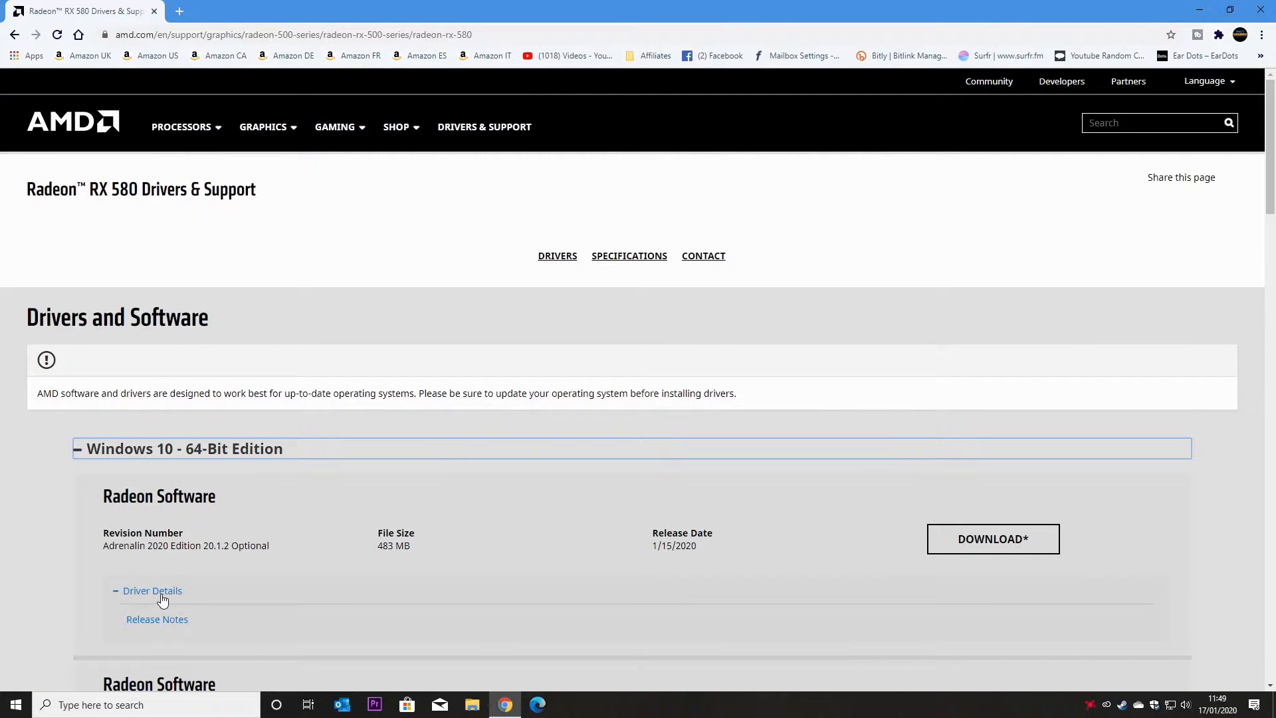
click(994, 542)
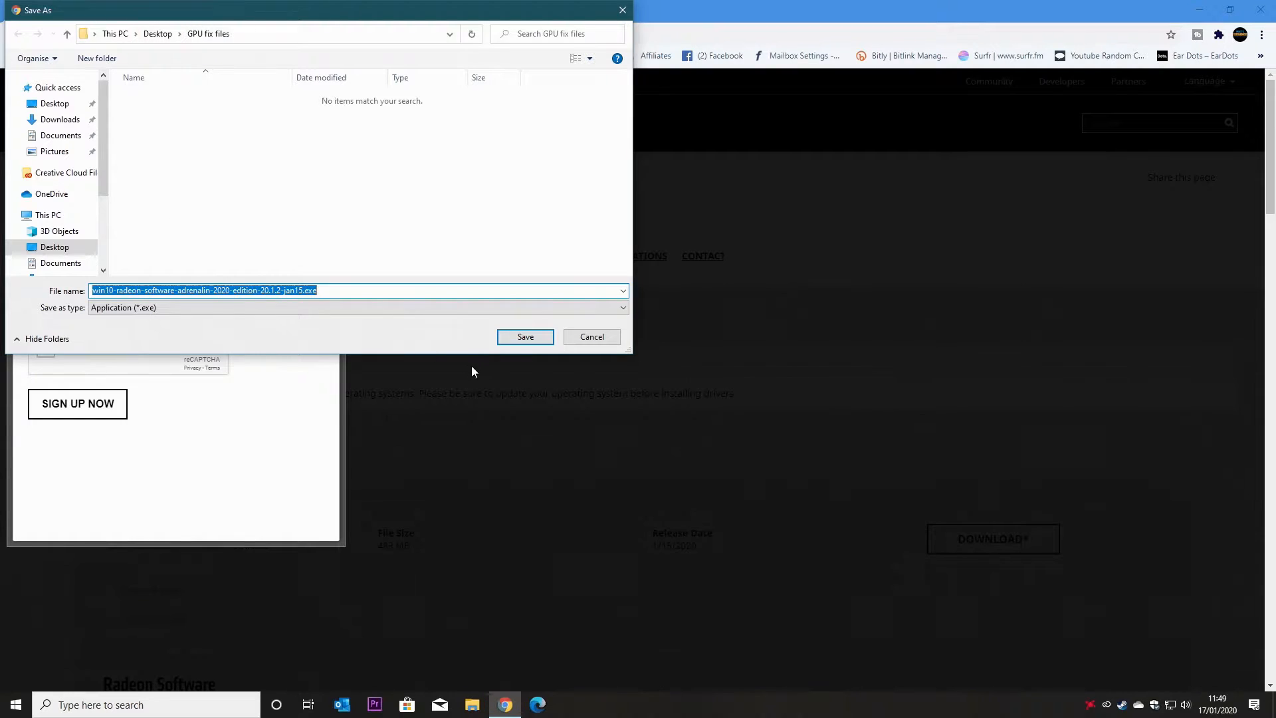
click(535, 338)
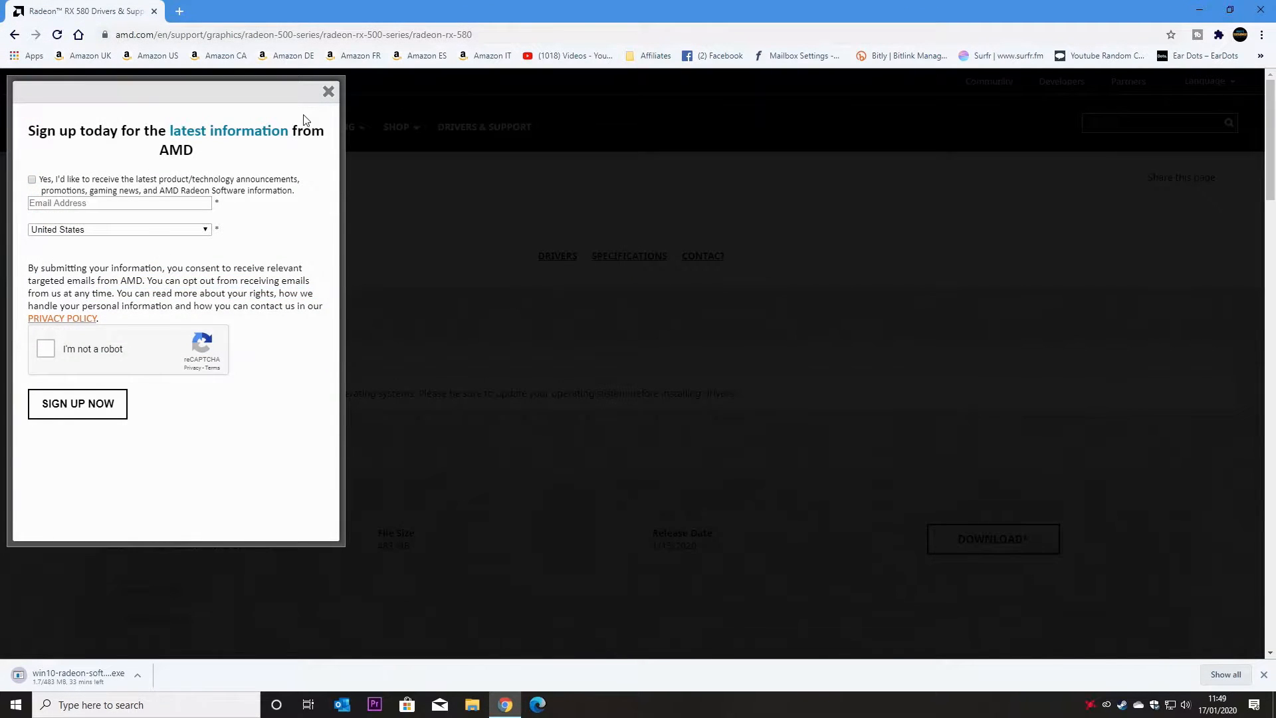
Return to the drivers and support page and open the X370 driver page under Chipsets, AMD Socket AM4.
click(473, 141)
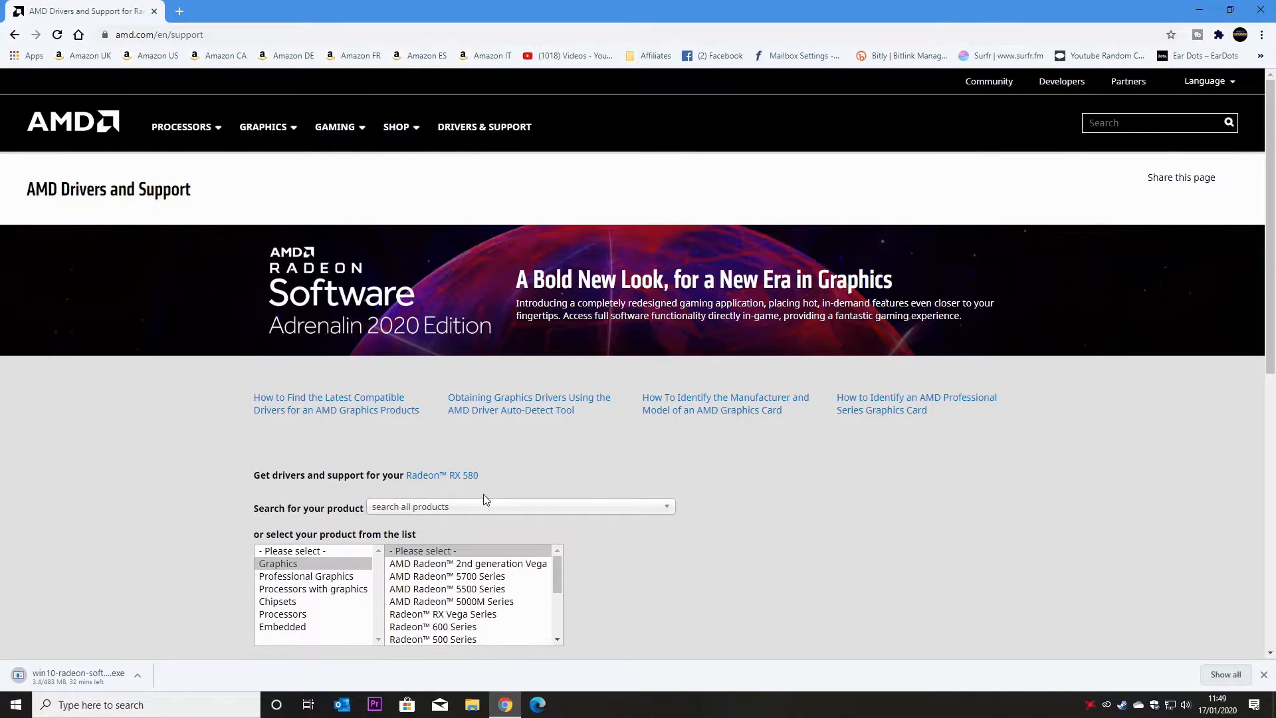
scroll(484, 501, down, 2)
scroll(495, 503, down, 1)
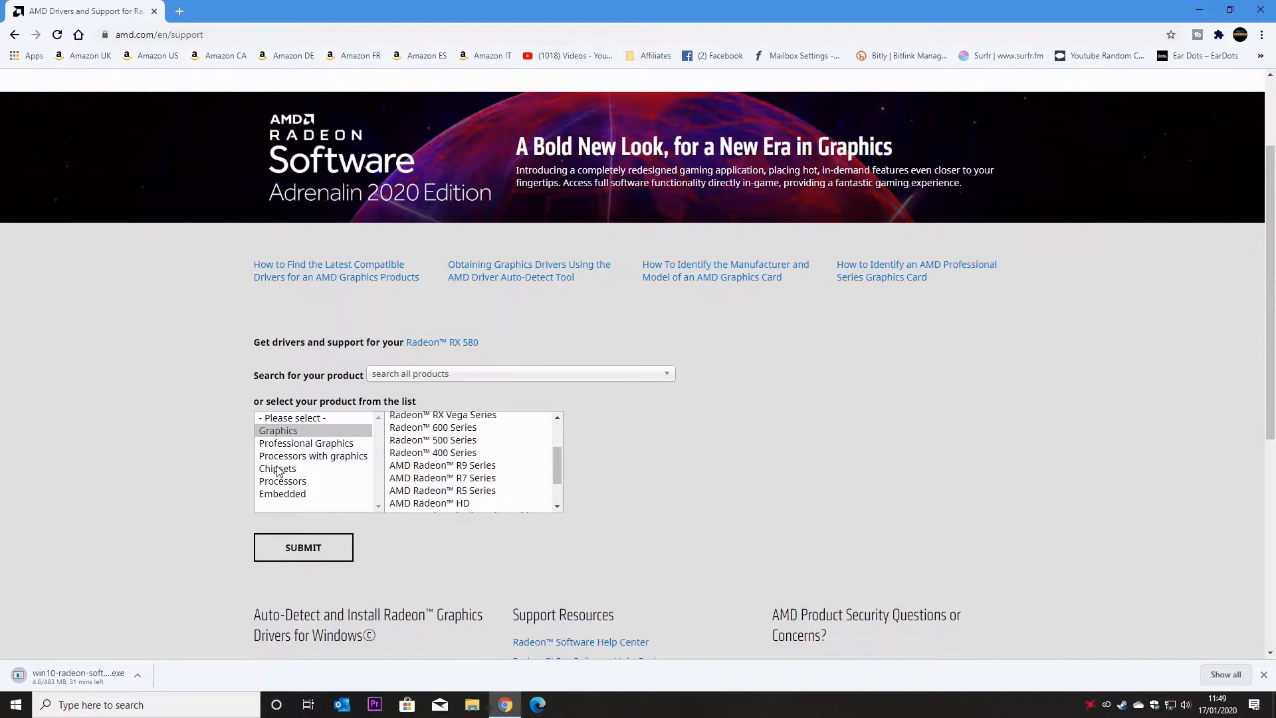
click(278, 470)
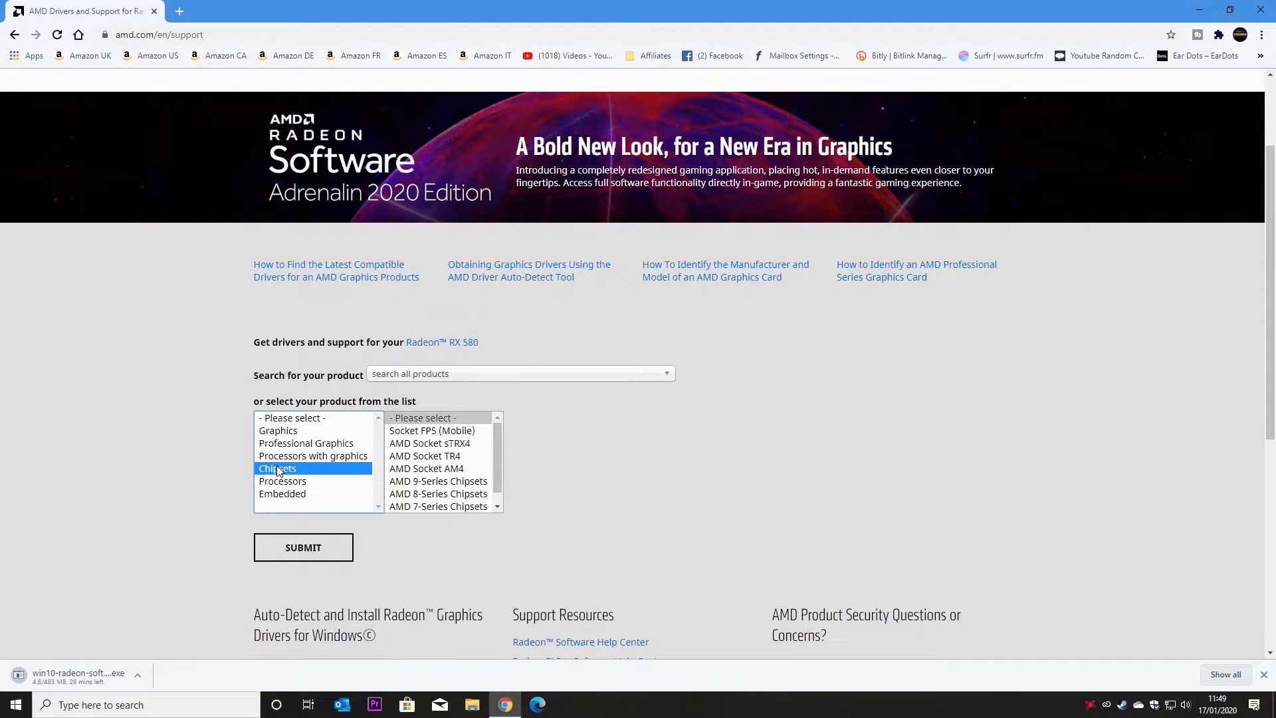
click(436, 470)
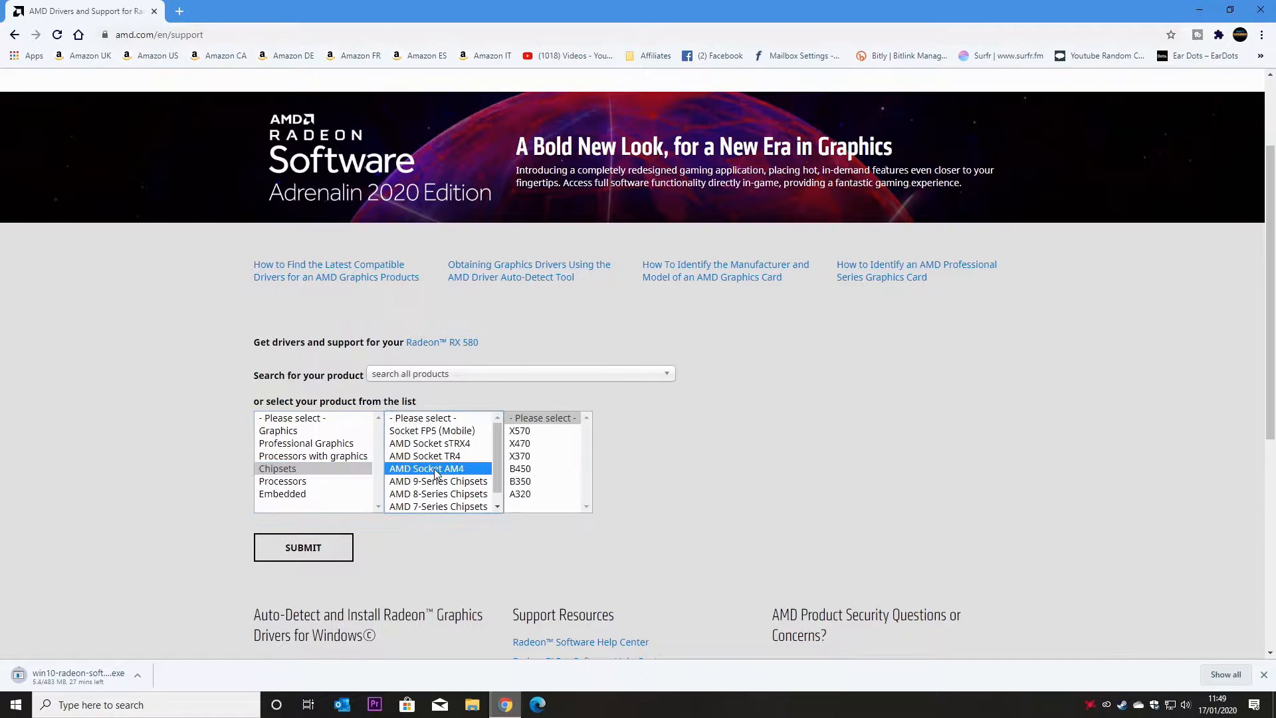
click(523, 458)
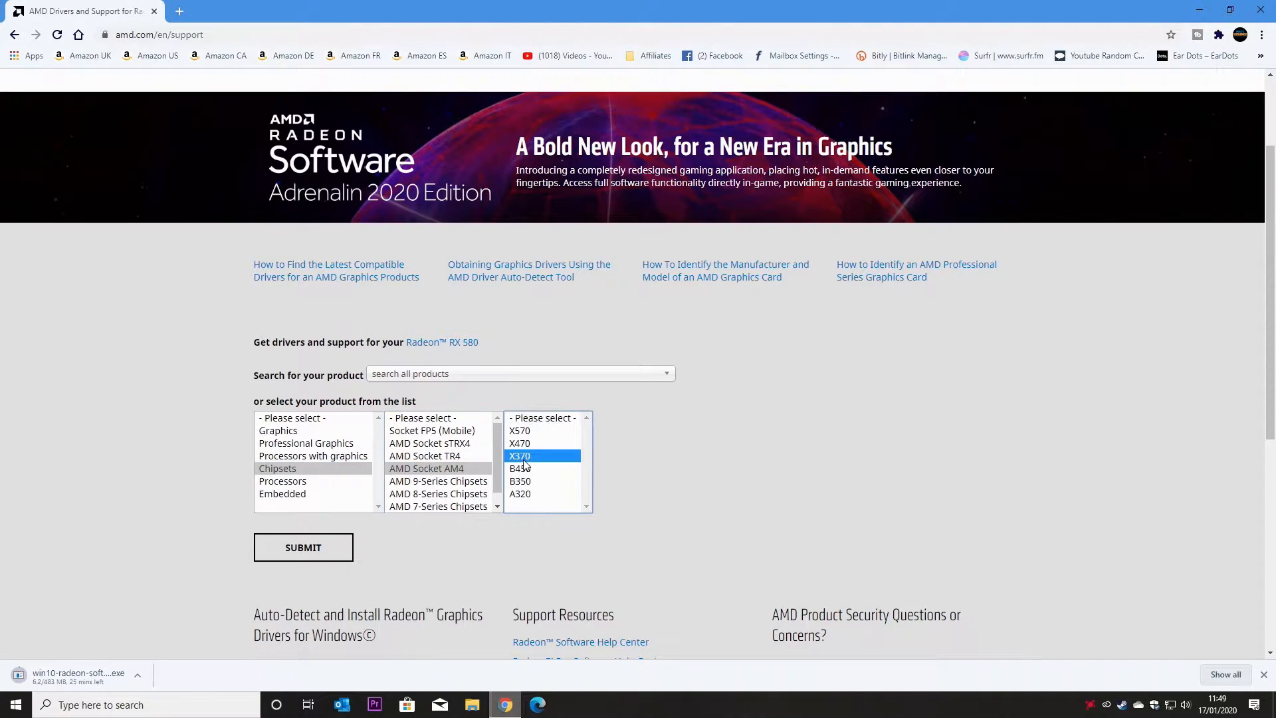
click(297, 563)
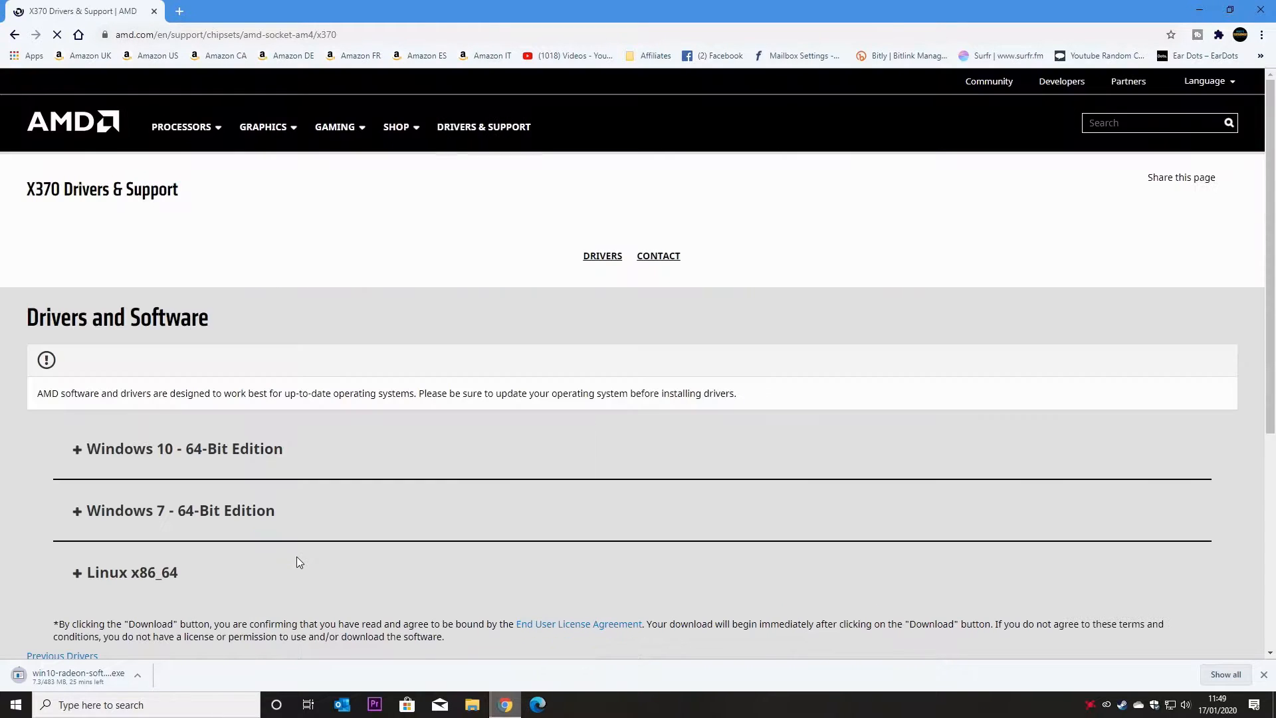
Download the AMD Chipset Drivers 2.01.15.2138 for Windows 10 64-bit into the GPU fix files folder.
click(170, 452)
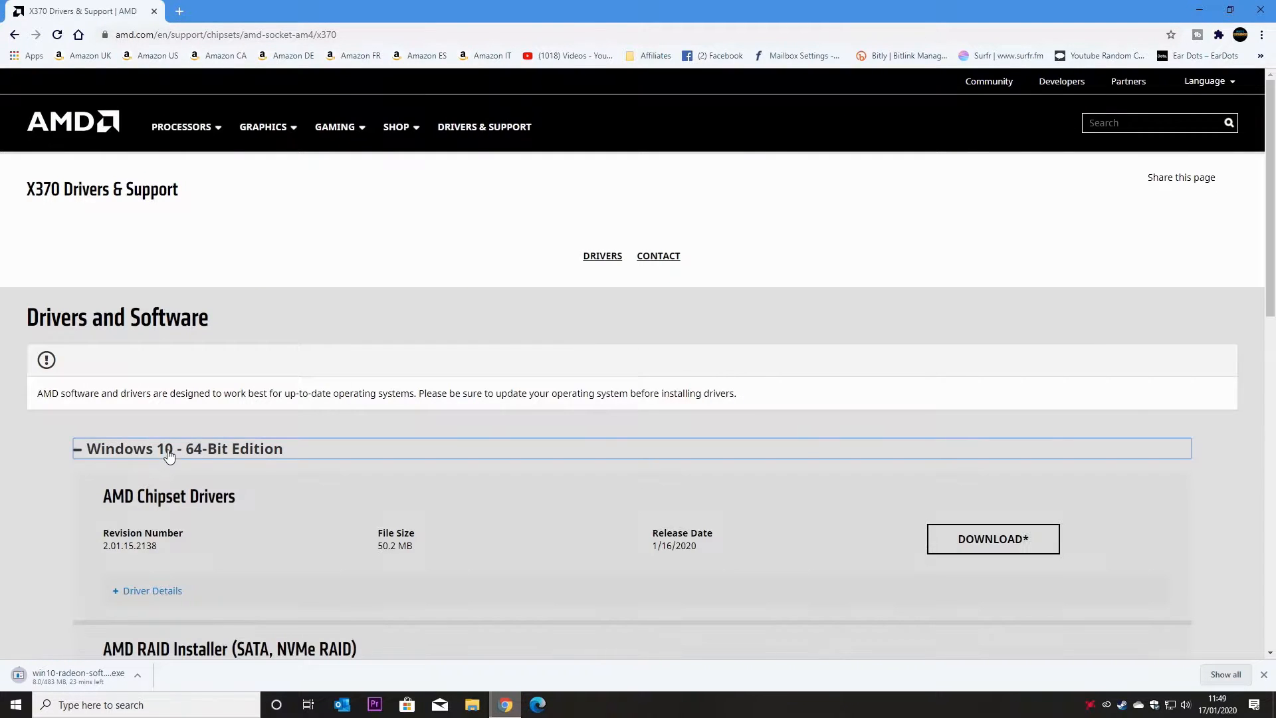
click(961, 542)
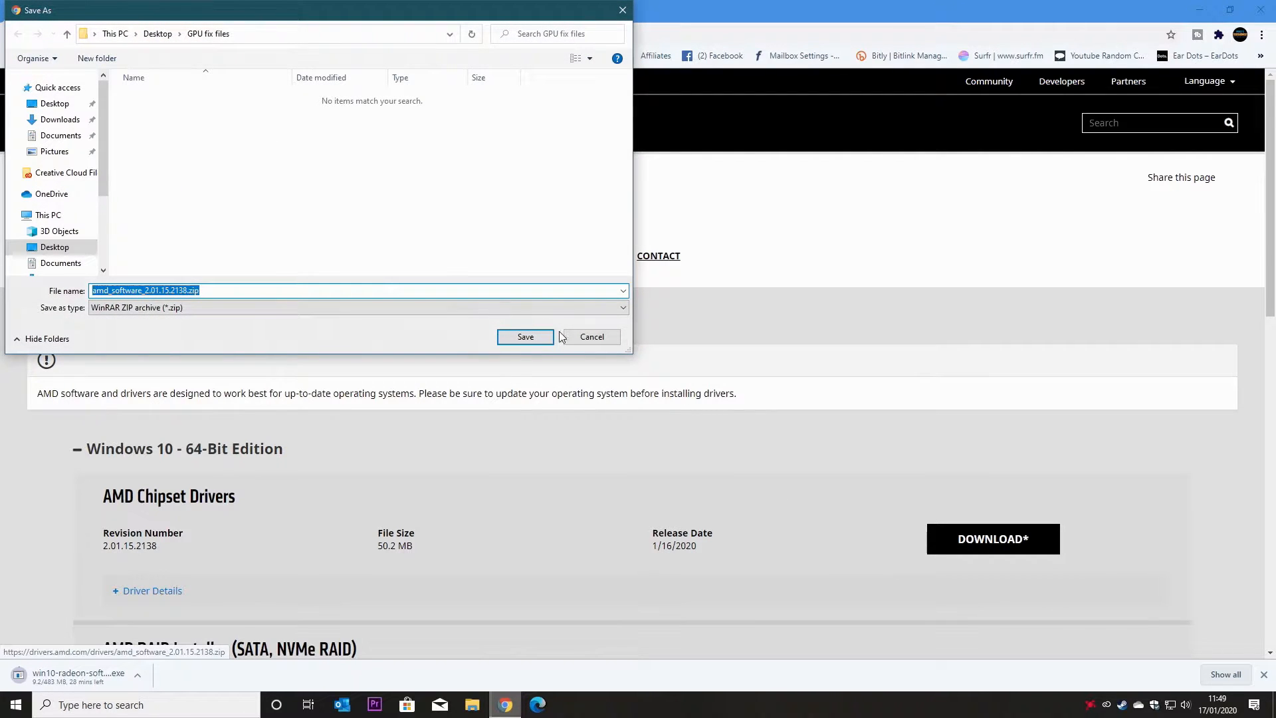
click(536, 337)
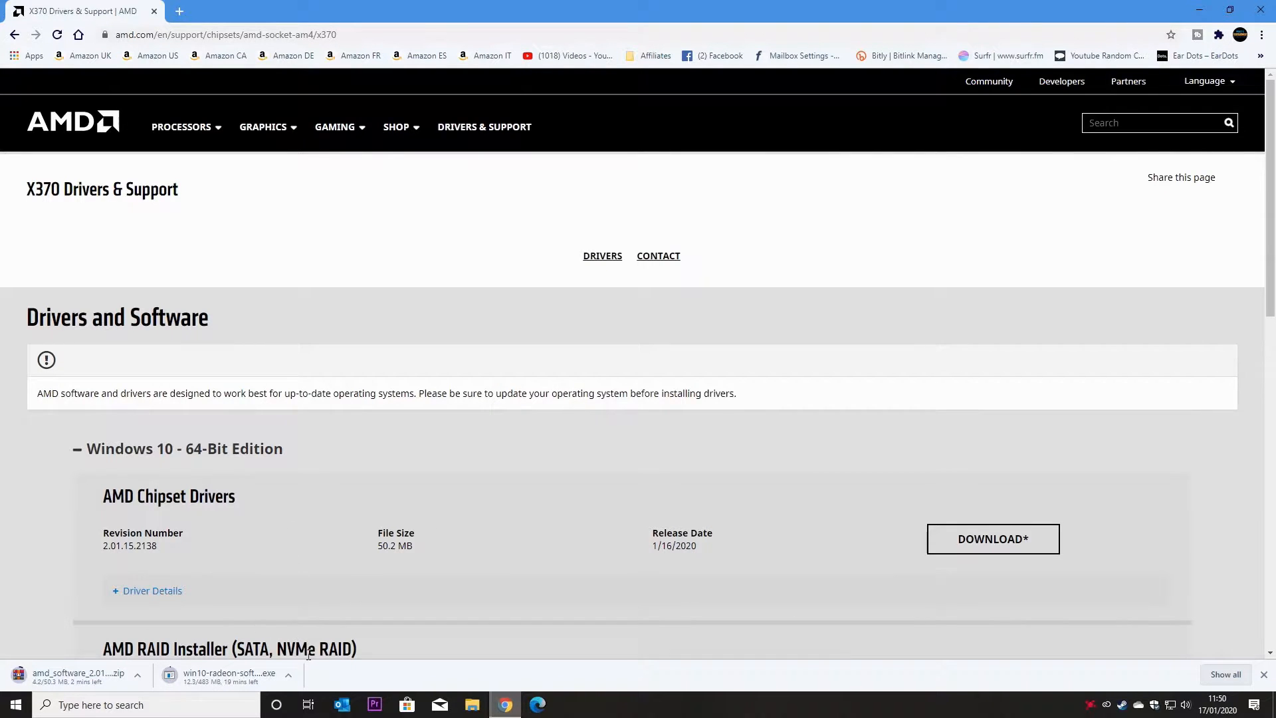
Search the web for "ddu" in a new tab and open Guru3D's Display Driver Uninstaller download page.
click(178, 11)
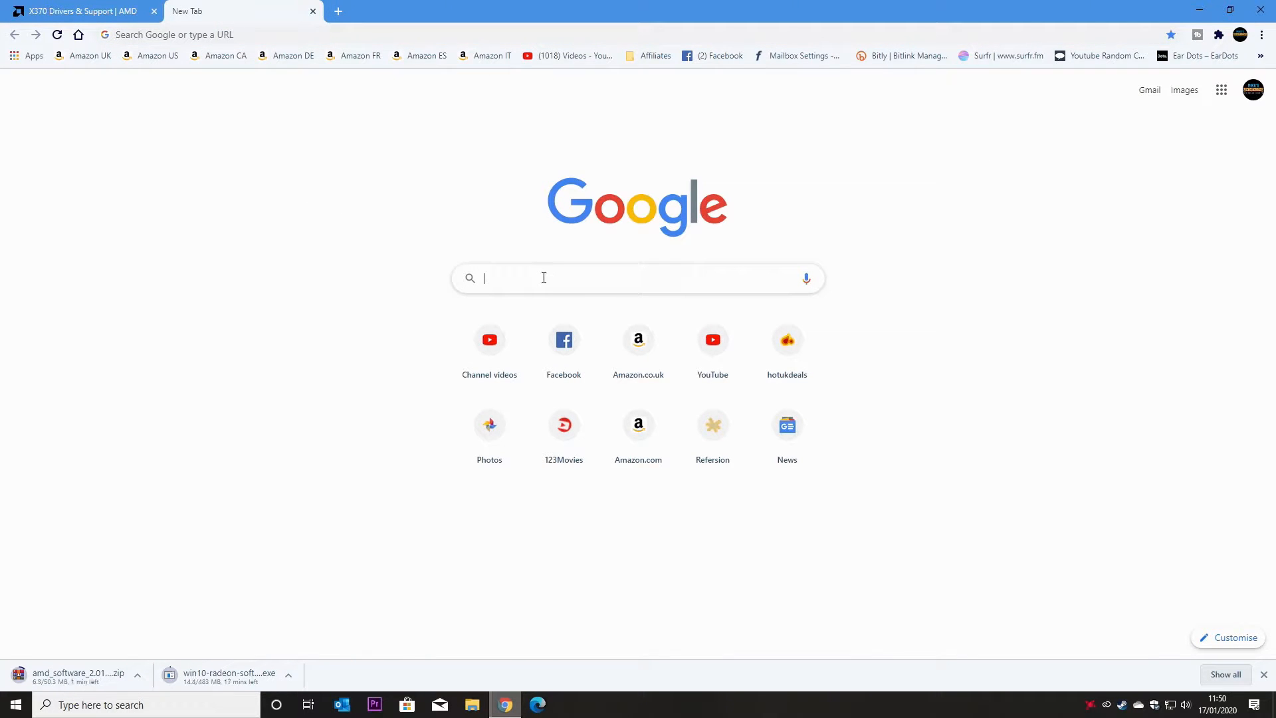
text(ddu)
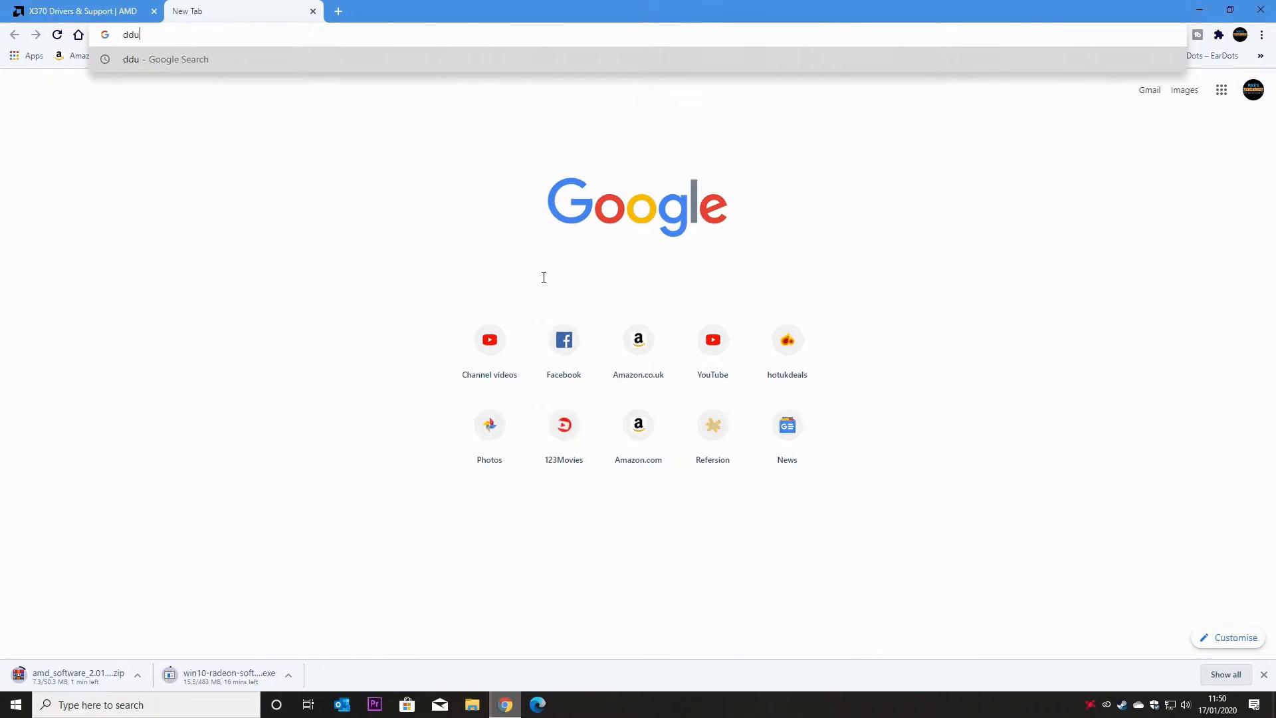
key(Return)
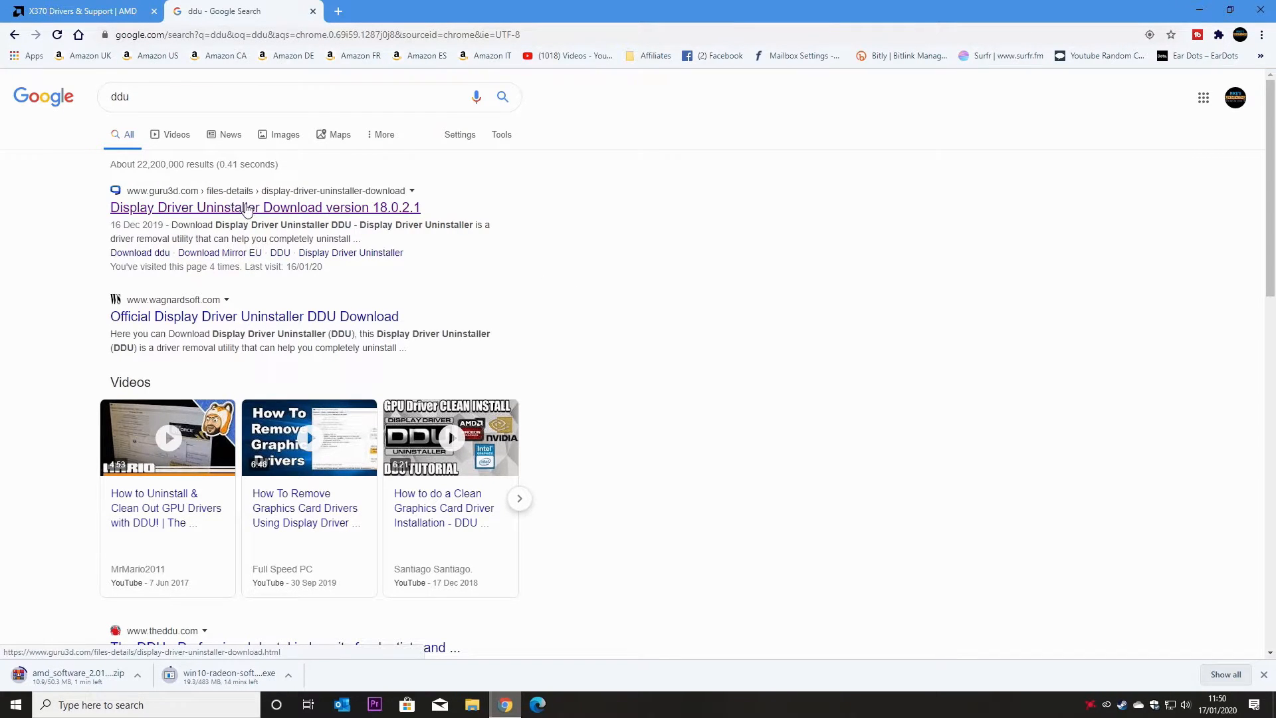
click(247, 208)
Download Display Driver Uninstaller from the EU - United Kingdom mirror and save [Guru3D.com]-DDU.zip in the GPU fix files folder.
scroll(422, 528, down, 4)
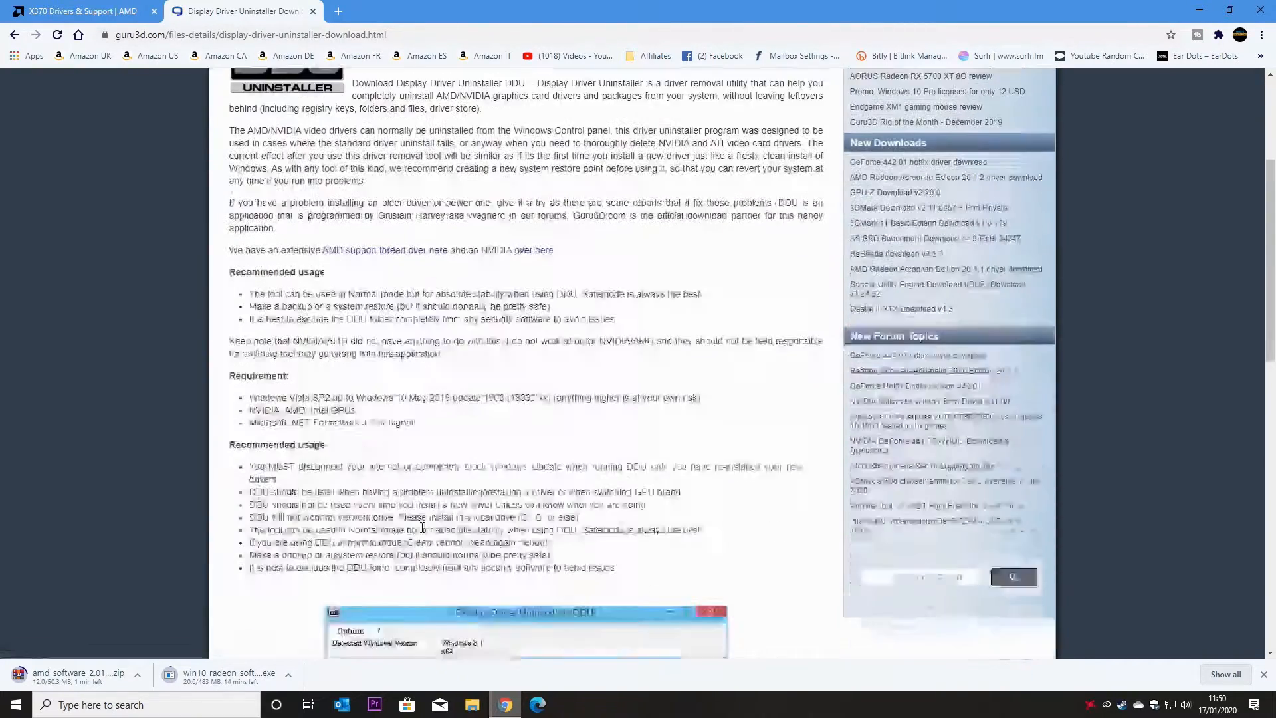
scroll(422, 529, down, 10)
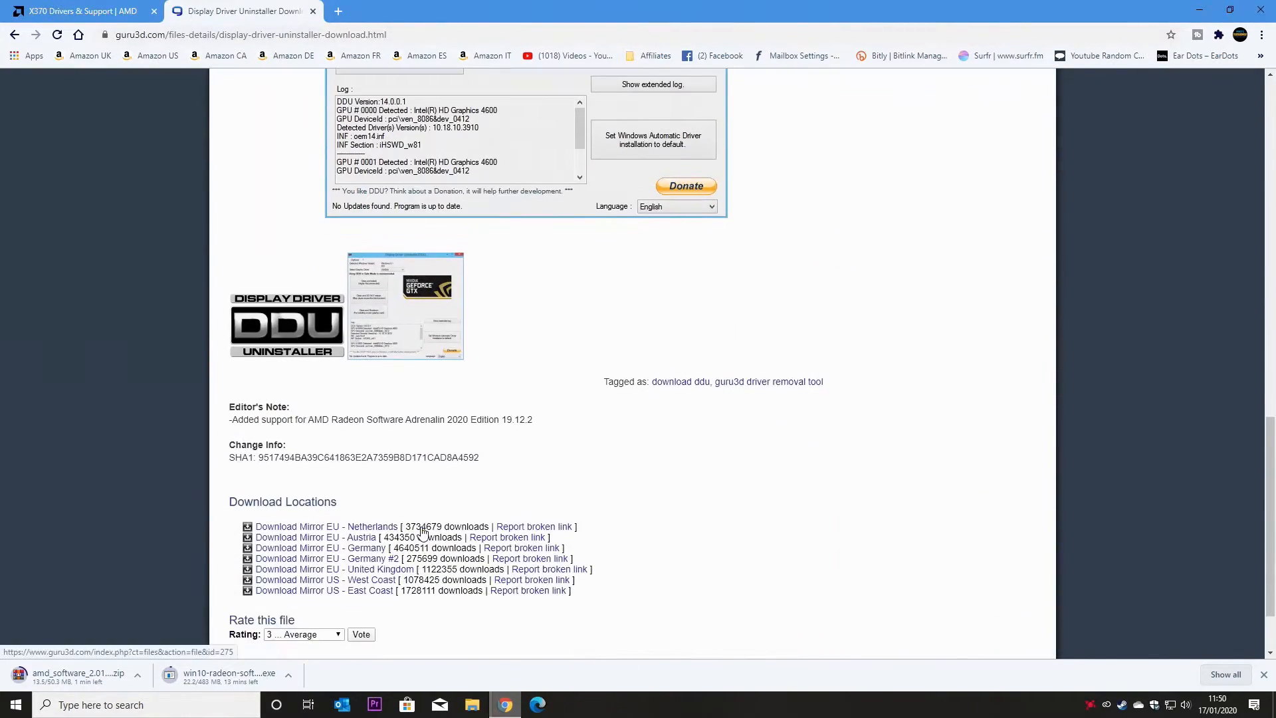
scroll(272, 485, down, 1)
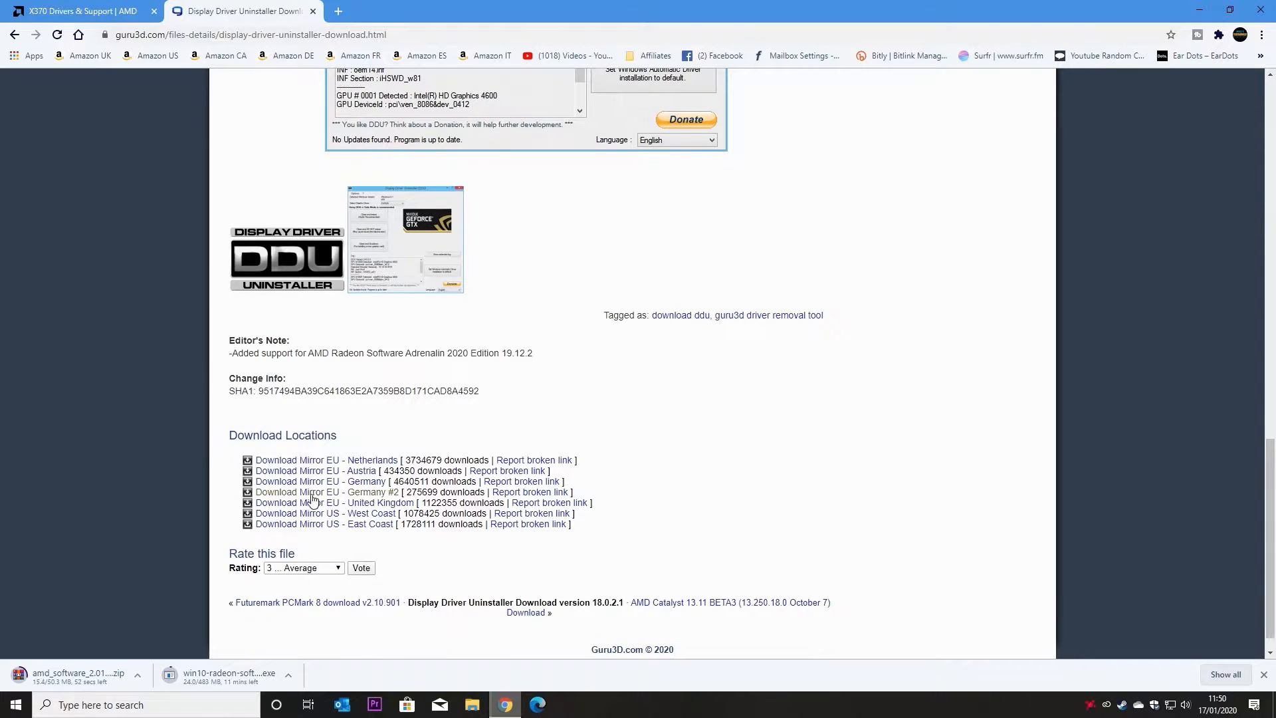
click(336, 507)
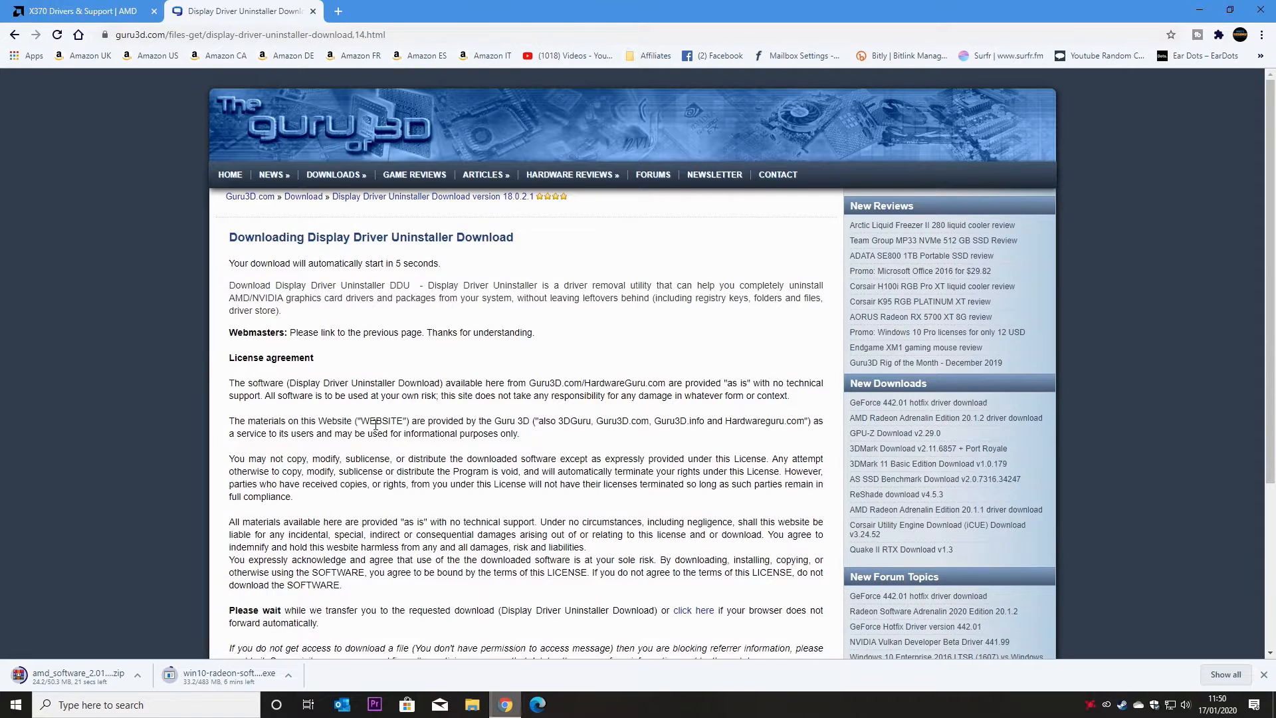
scroll(376, 424, down, 3)
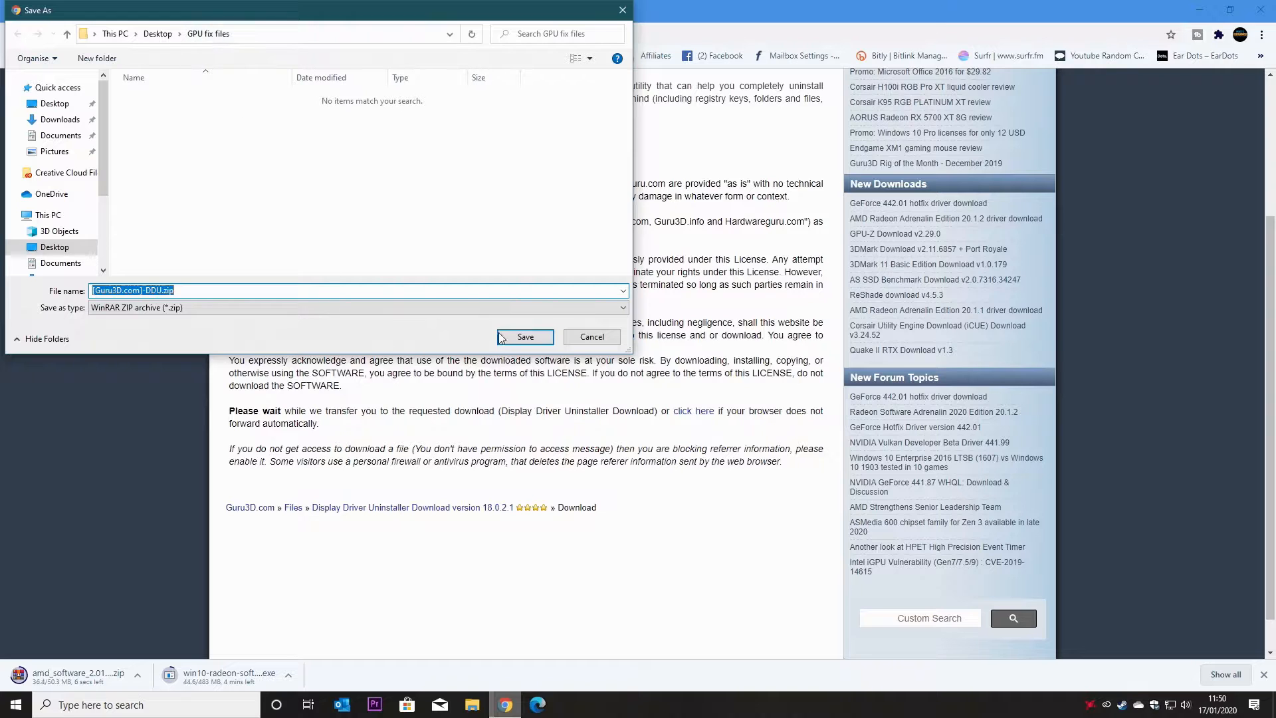
click(525, 337)
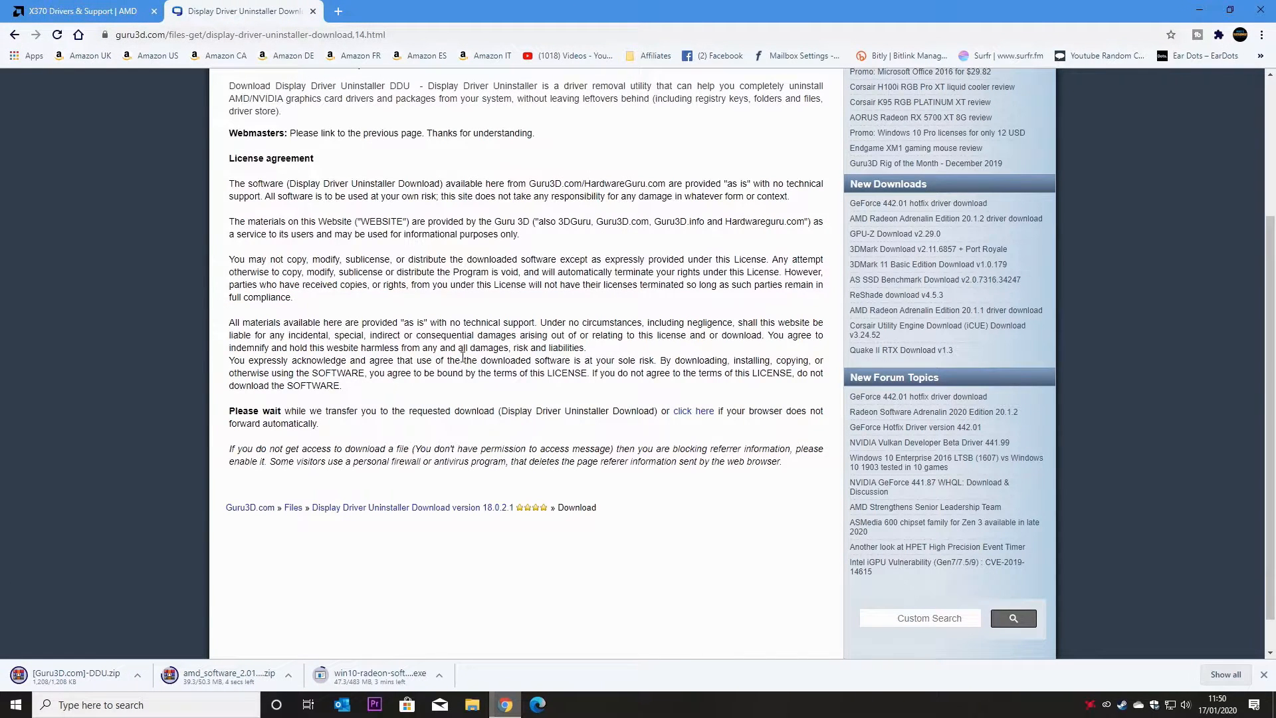
Search for "directx redistributable 2019" in a new tab and open Microsoft's DirectX End-User Runtime Web Installer page.
click(339, 11)
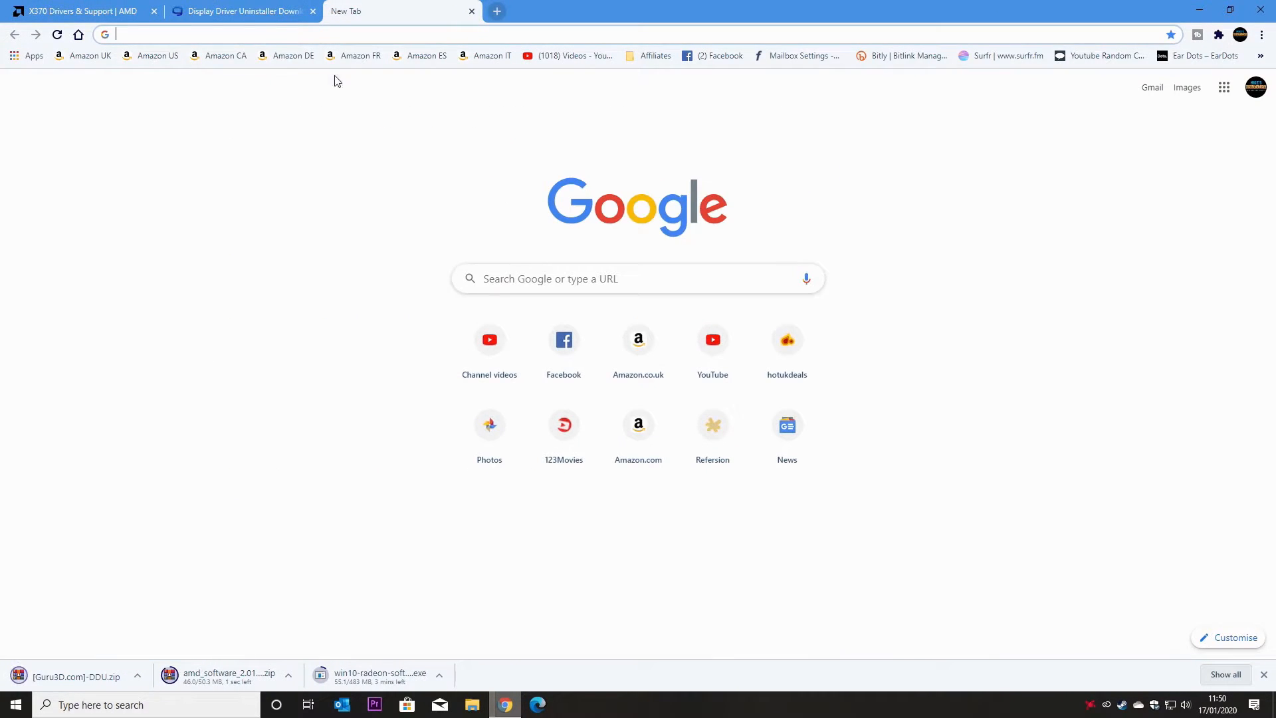
click(510, 282)
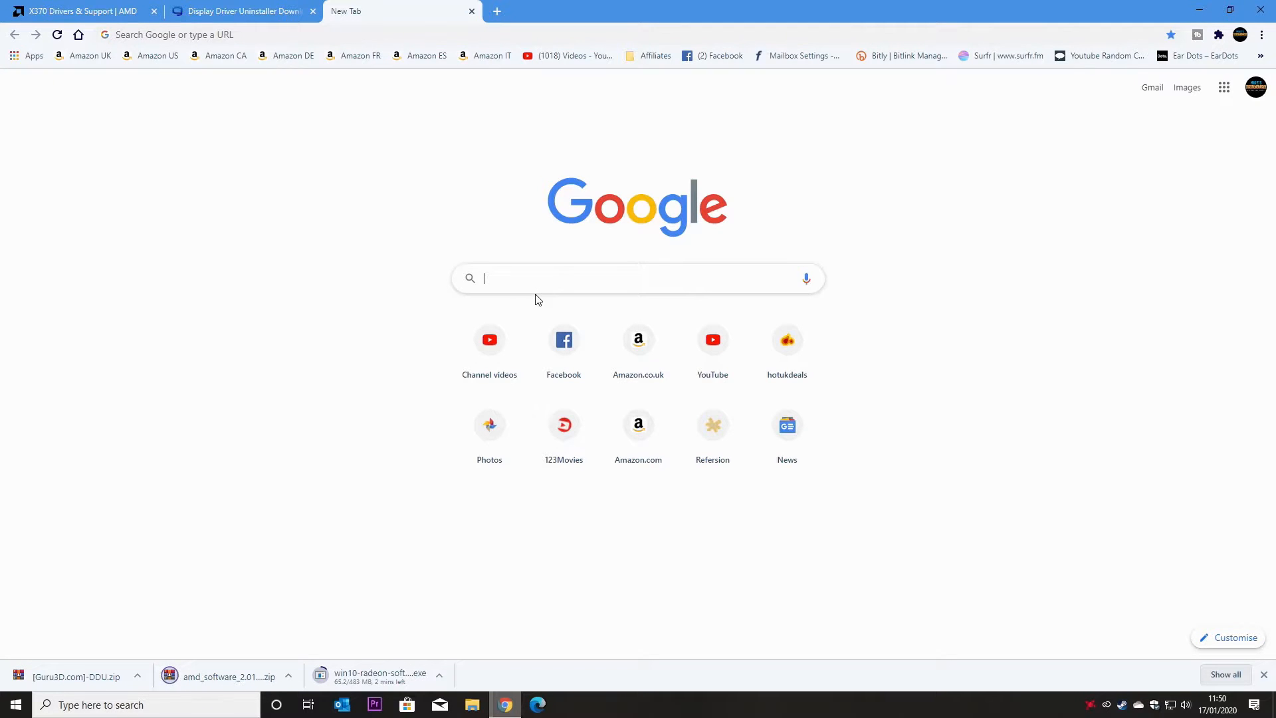
text(directx redistributable 2019)
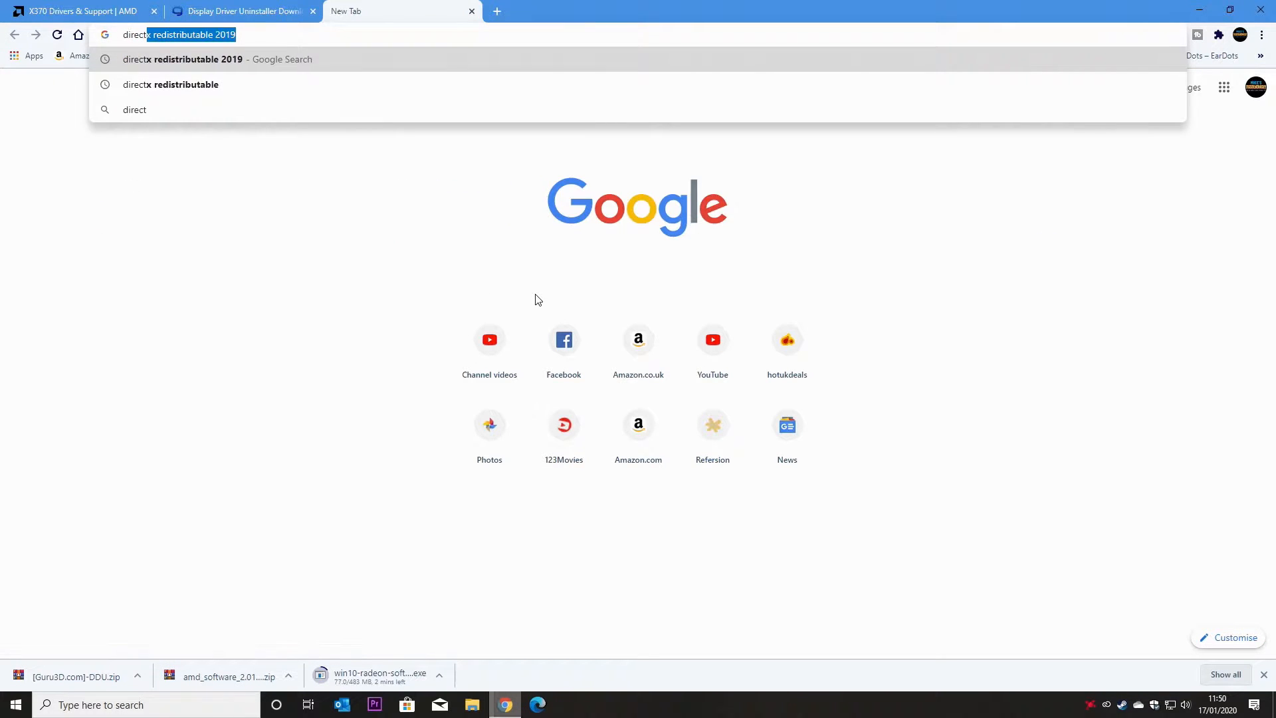
click(216, 61)
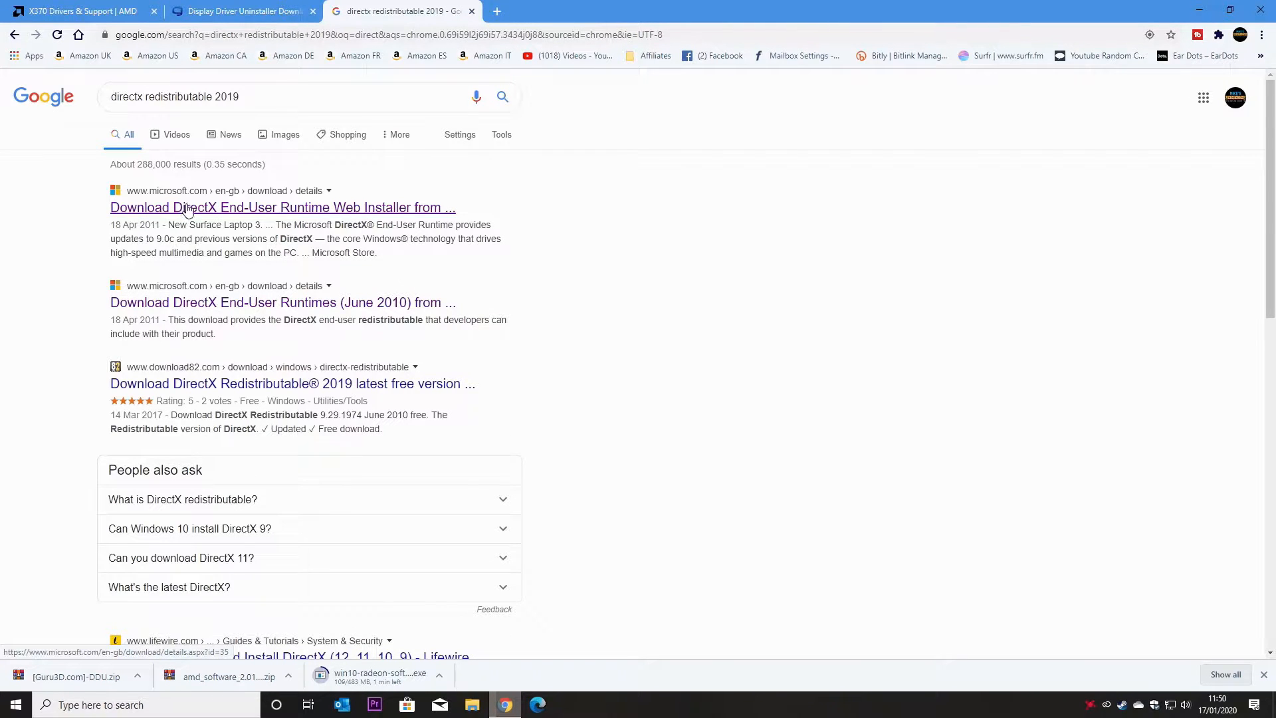
click(295, 209)
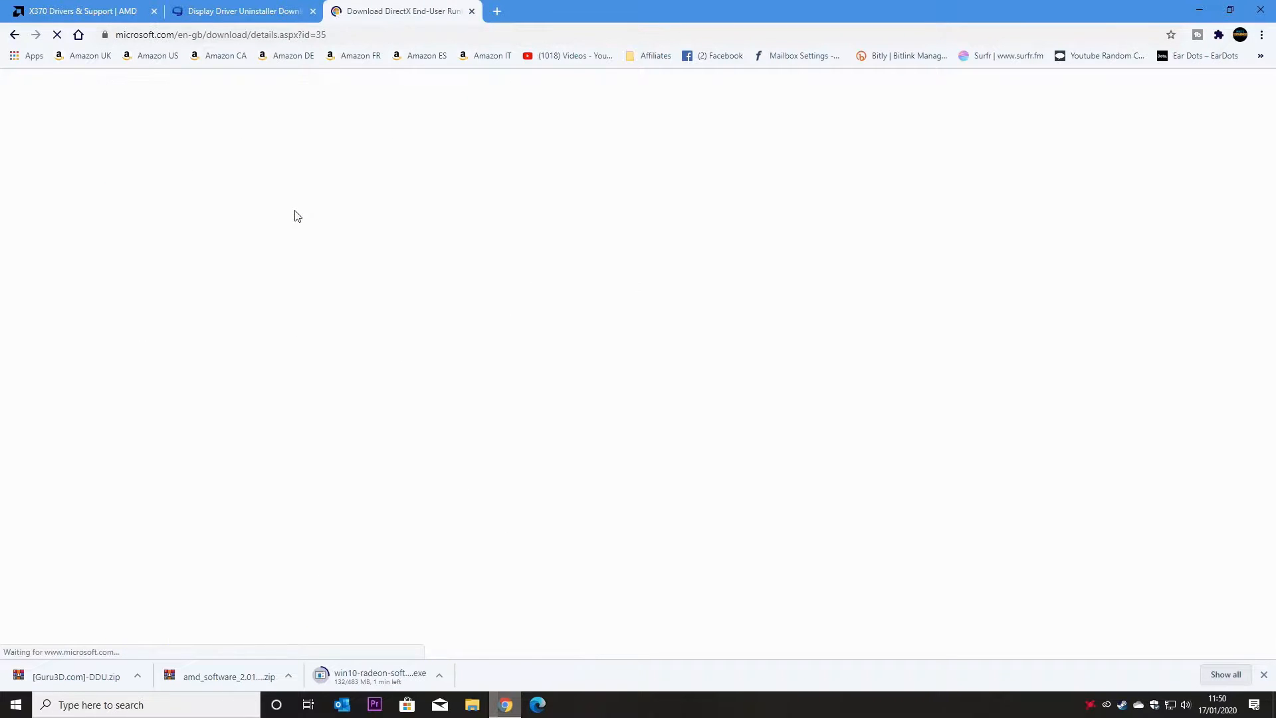
Download the English DirectX End-User Runtime Web Installer and save dxwebsetup.exe in the GPU fix files folder.
scroll(344, 451, down, 5)
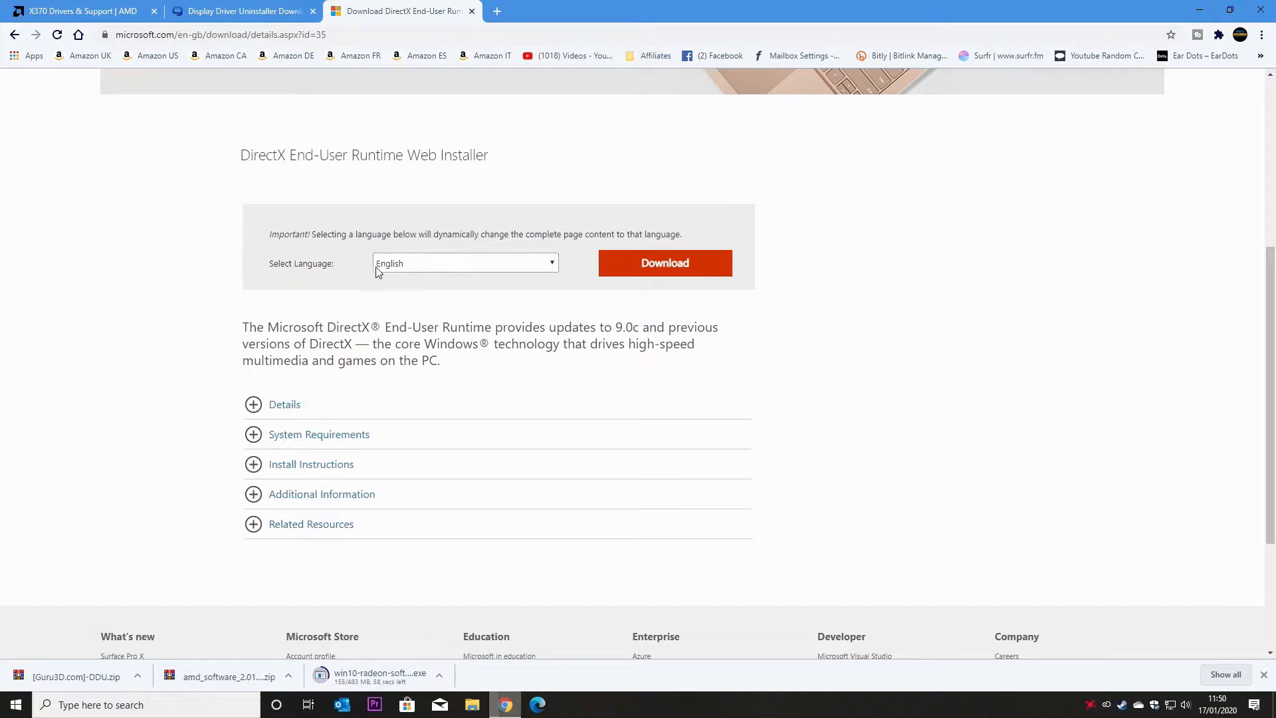
click(652, 271)
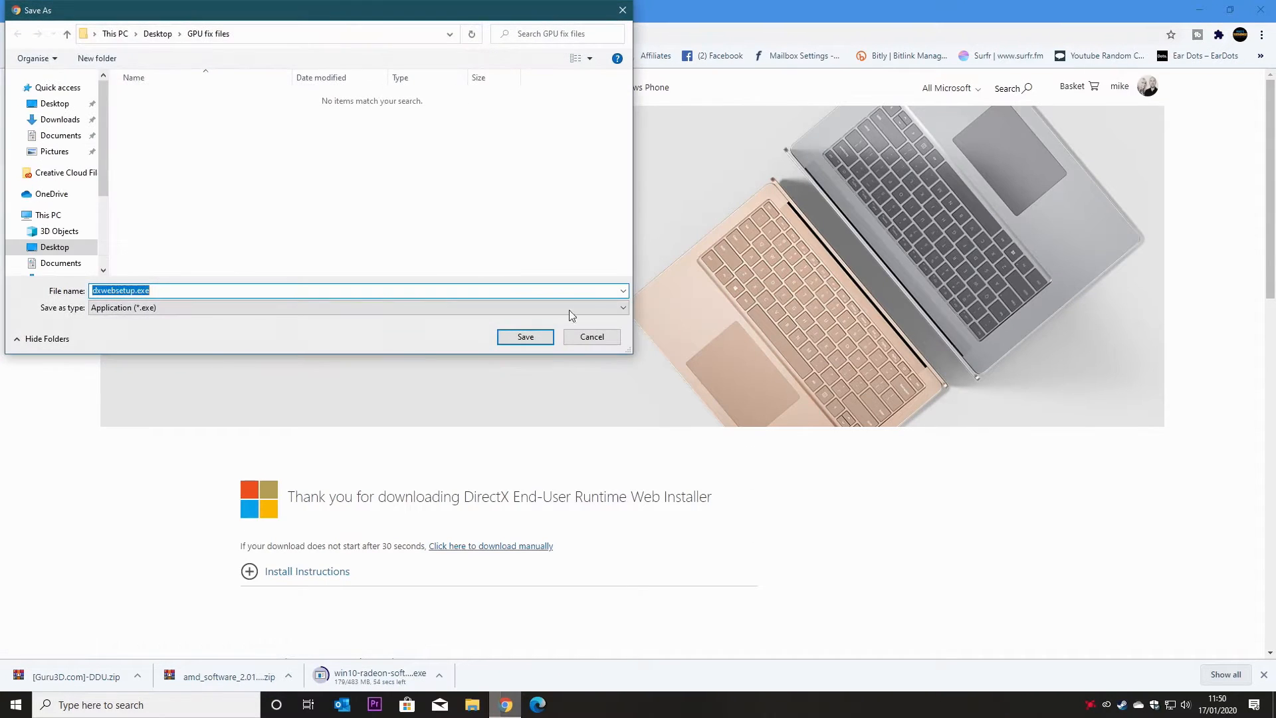
click(524, 337)
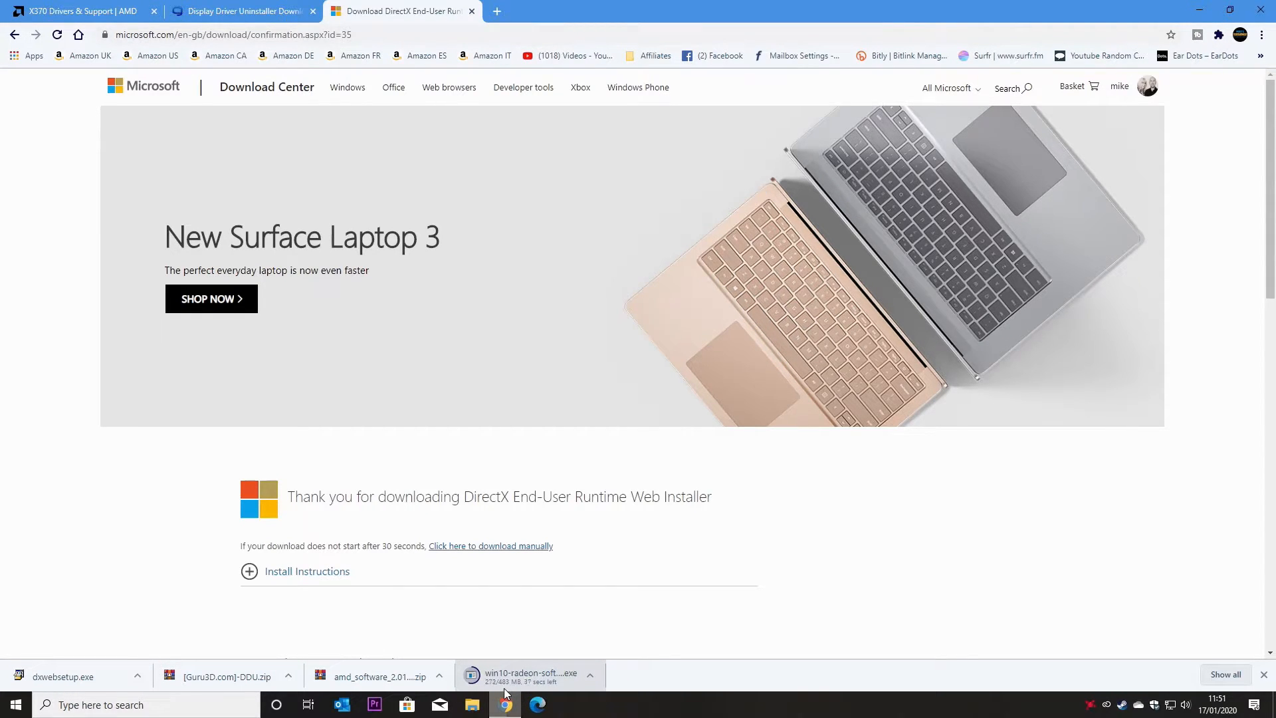
Minimize the browser and open the GPU fix files folder from the desktop.
click(1208, 10)
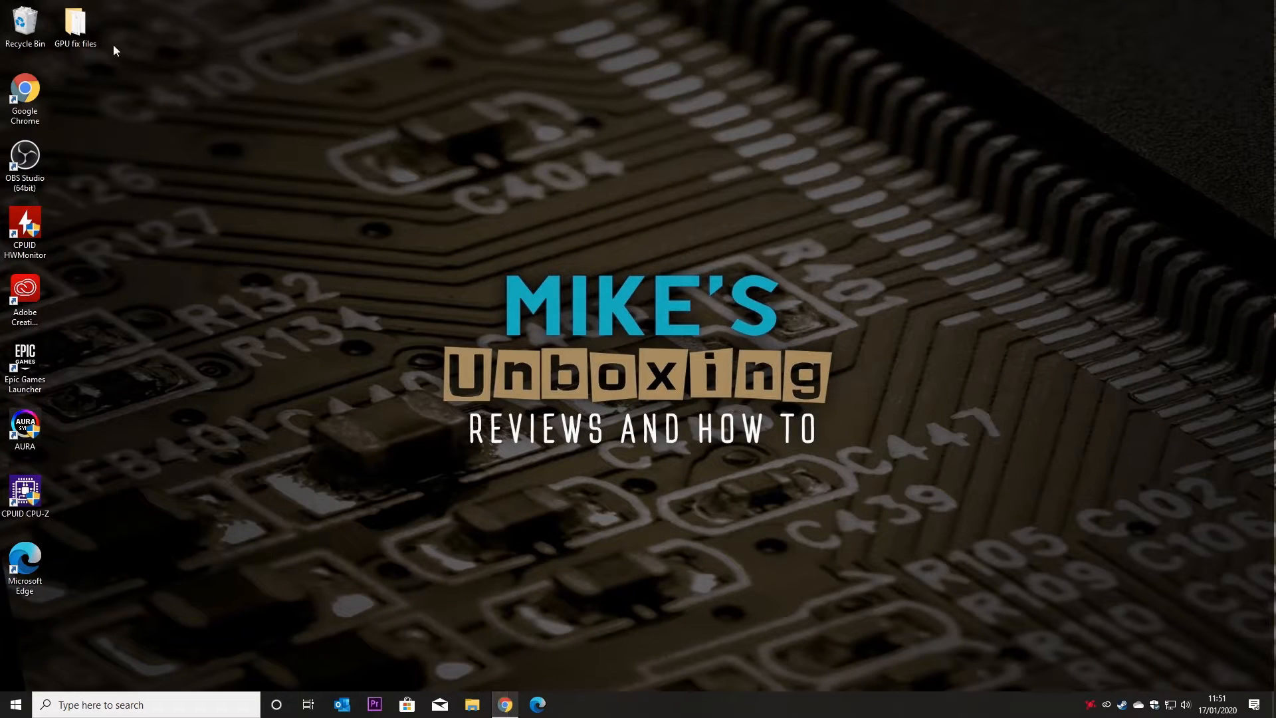
double_click(75, 25)
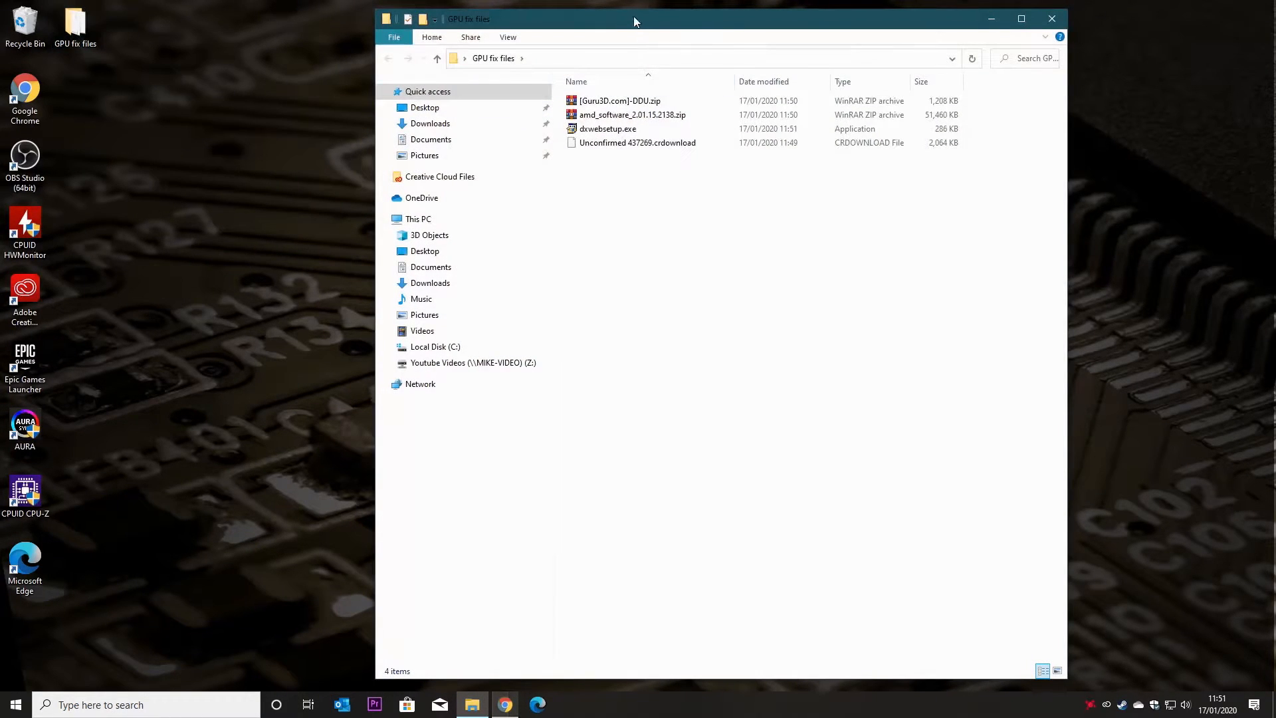
Extract amd_software_2.01.15.2138.zip and [Guru3D.com]-DDU.zip into folders of their own names inside GPU fix files.
drag(633, 16, 500, 63)
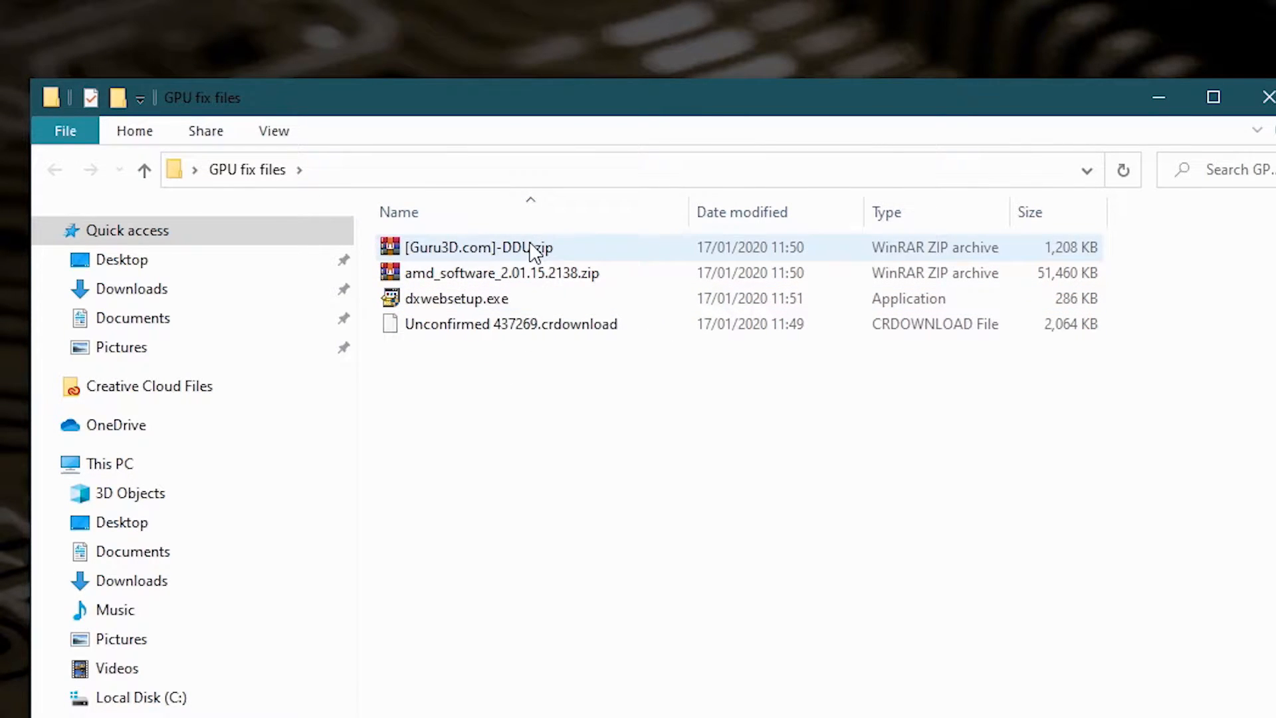
right_click(463, 279)
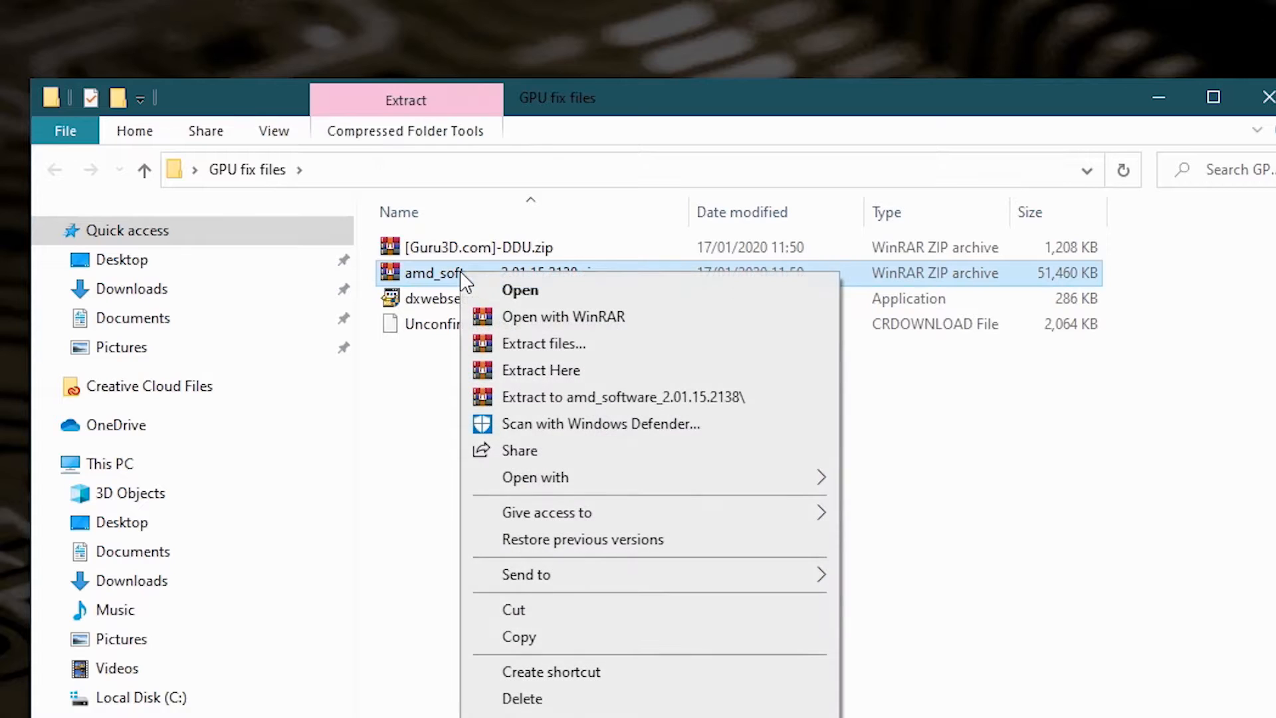
click(549, 398)
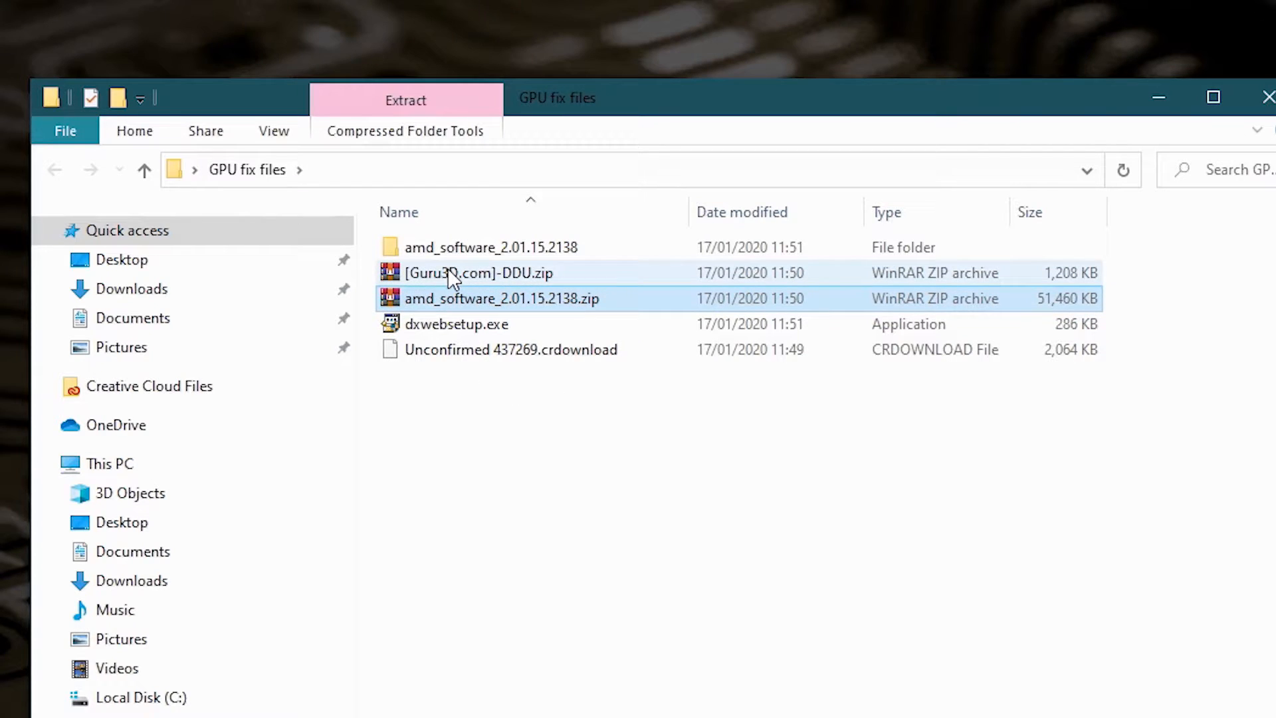
click(449, 275)
right_click(449, 278)
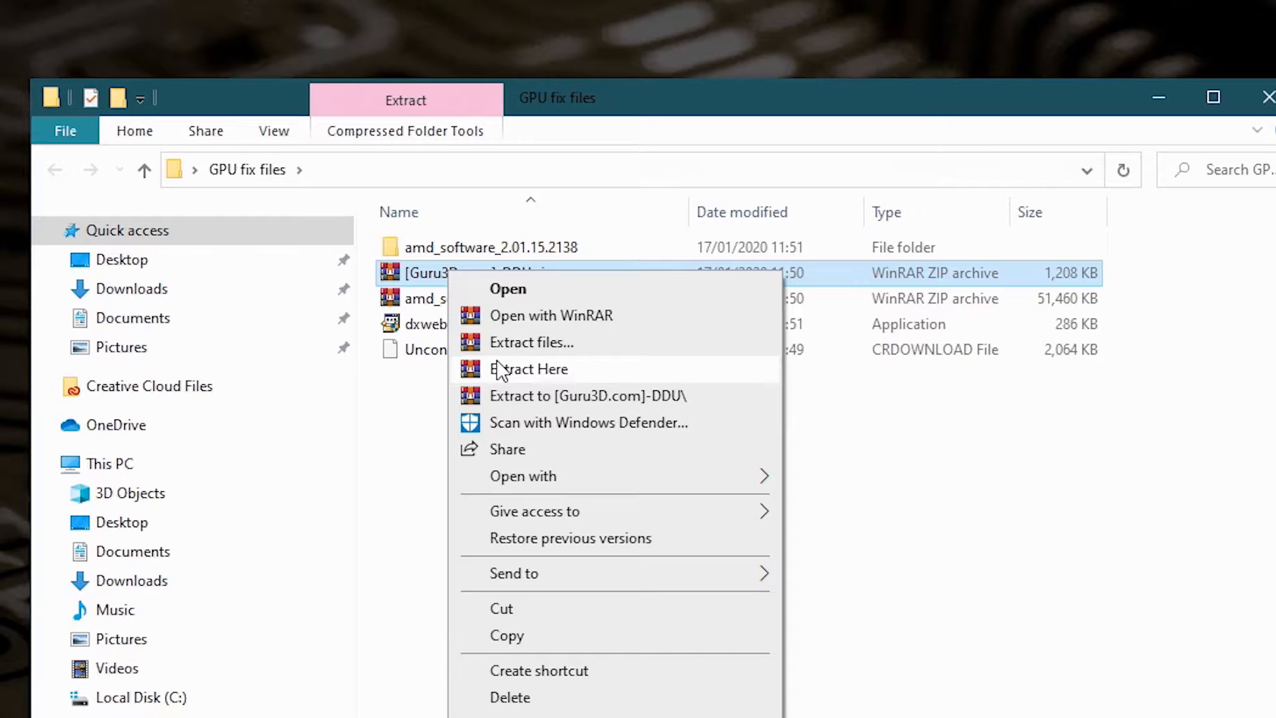
click(522, 404)
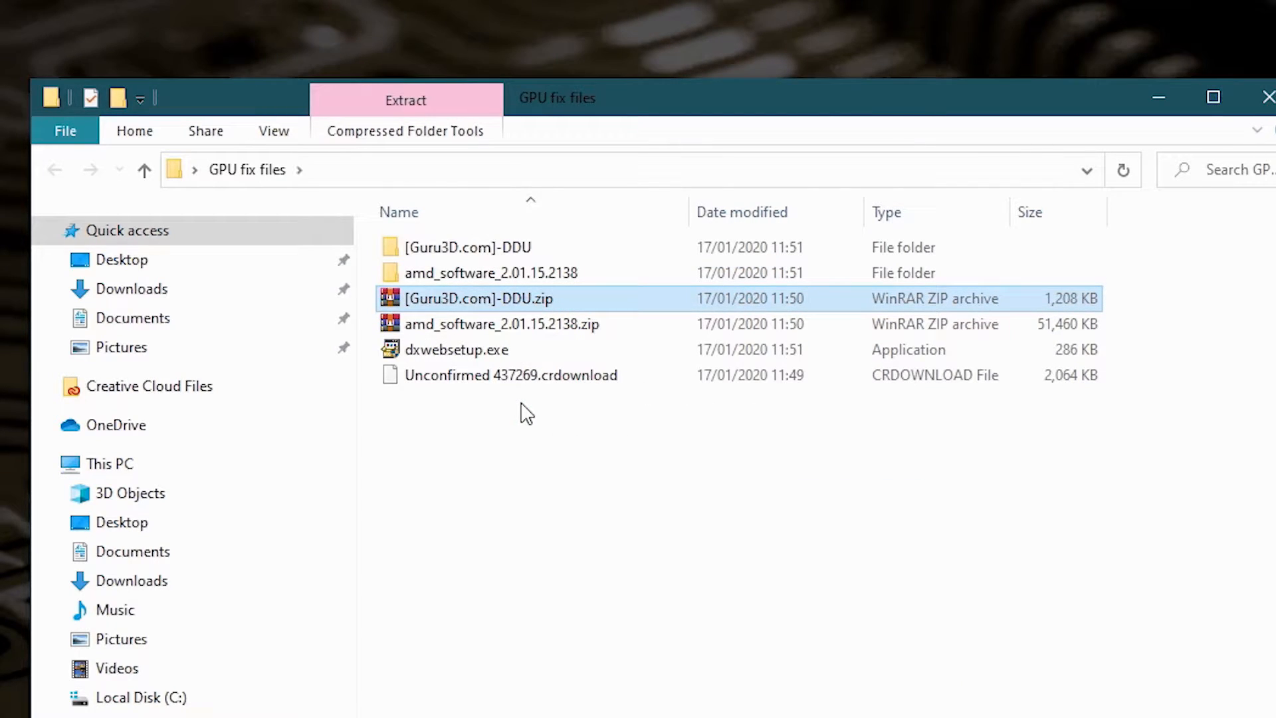
Run DDU v18.0.2.1.exe from the [Guru3D.com]-DDU folder and extract its contents to the default location.
double_click(451, 249)
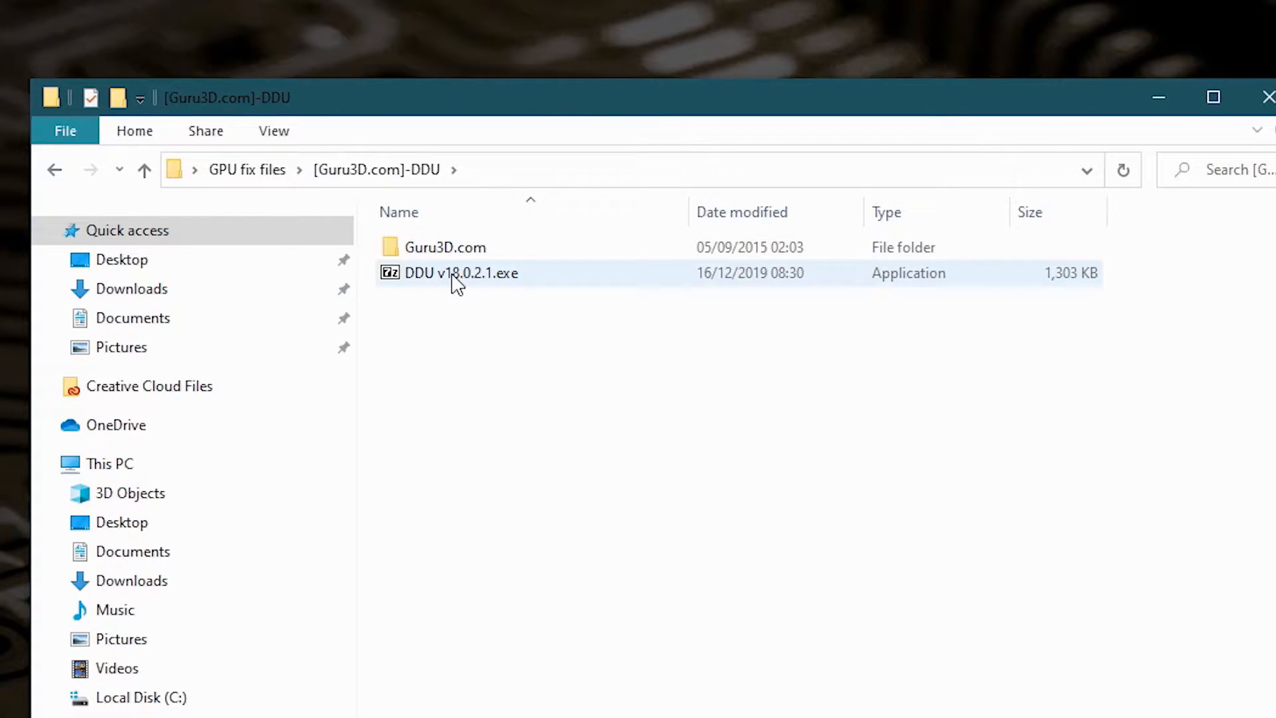
double_click(456, 281)
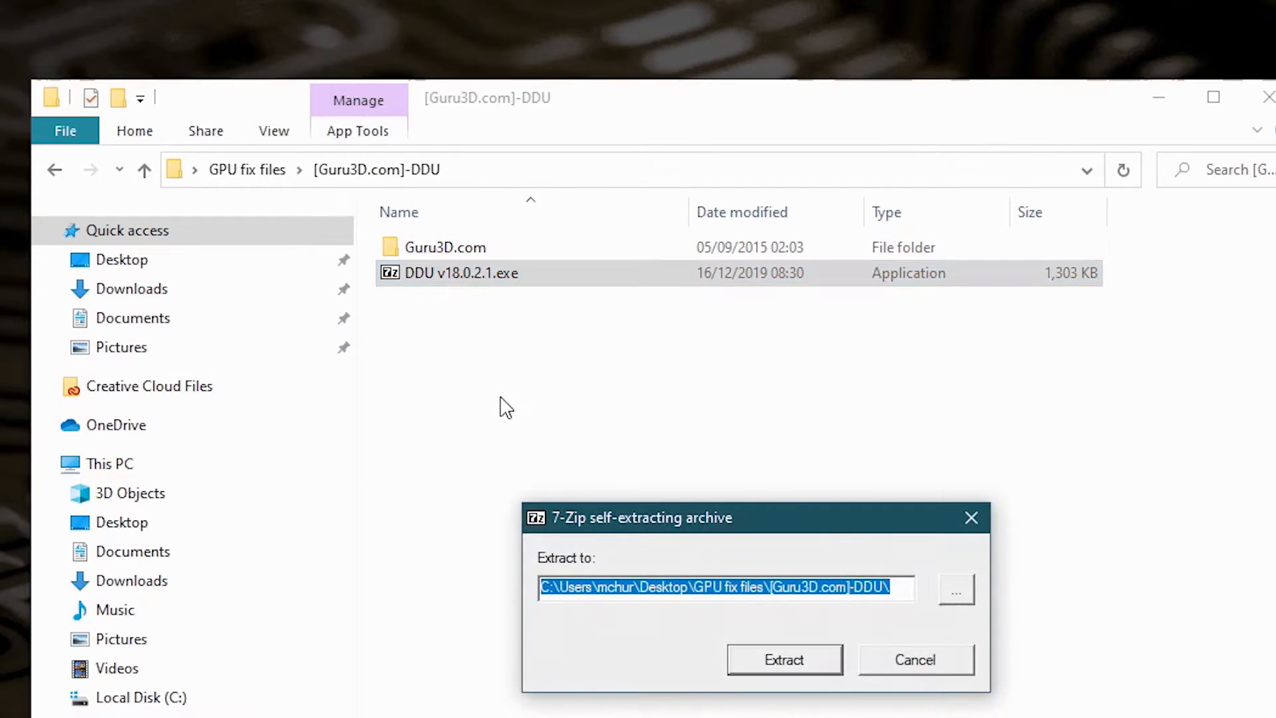
click(778, 659)
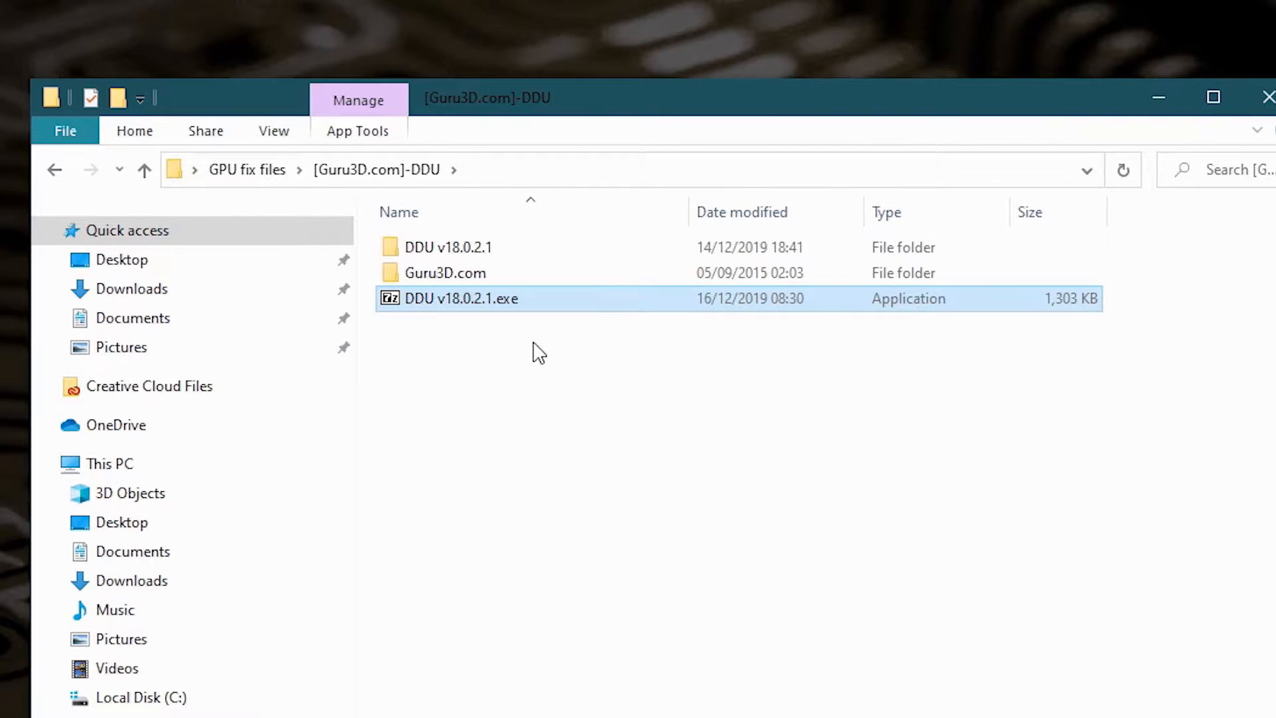
Delete the Guru3D.com folder and DDU v18.0.2.1.exe from the [Guru3D.com]-DDU folder.
drag(534, 338, 405, 269)
right_click(405, 270)
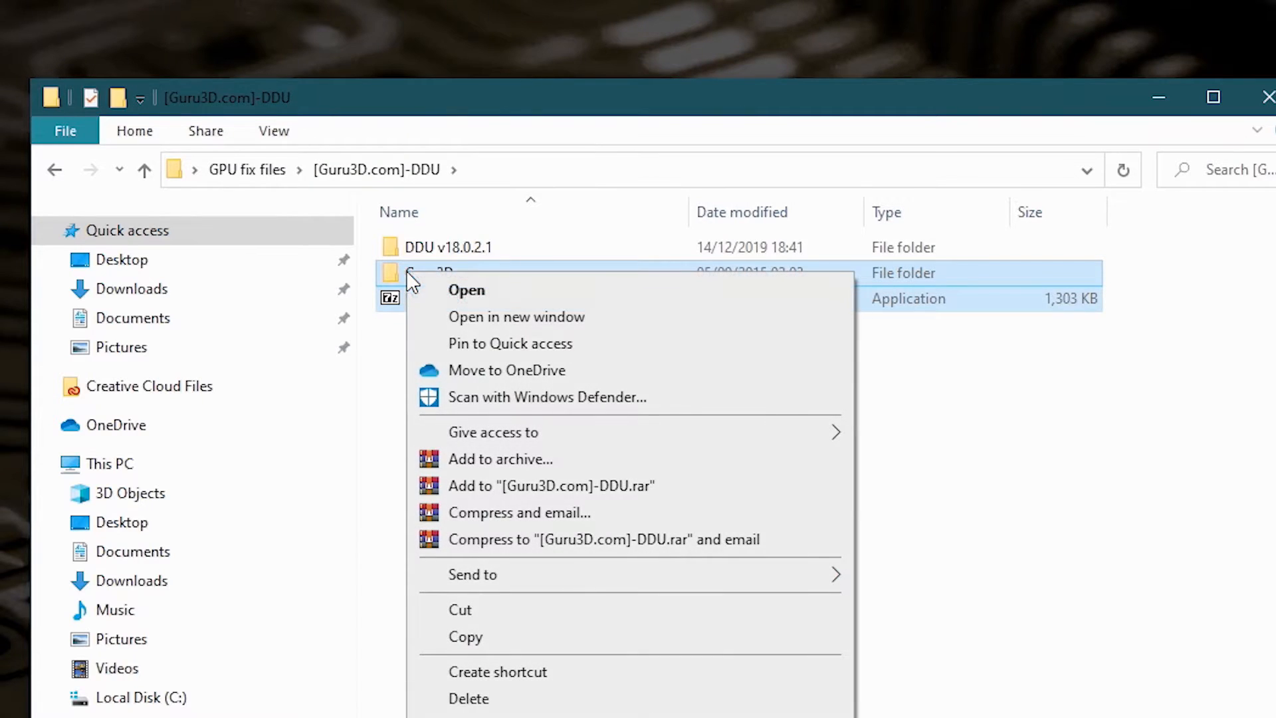
click(490, 699)
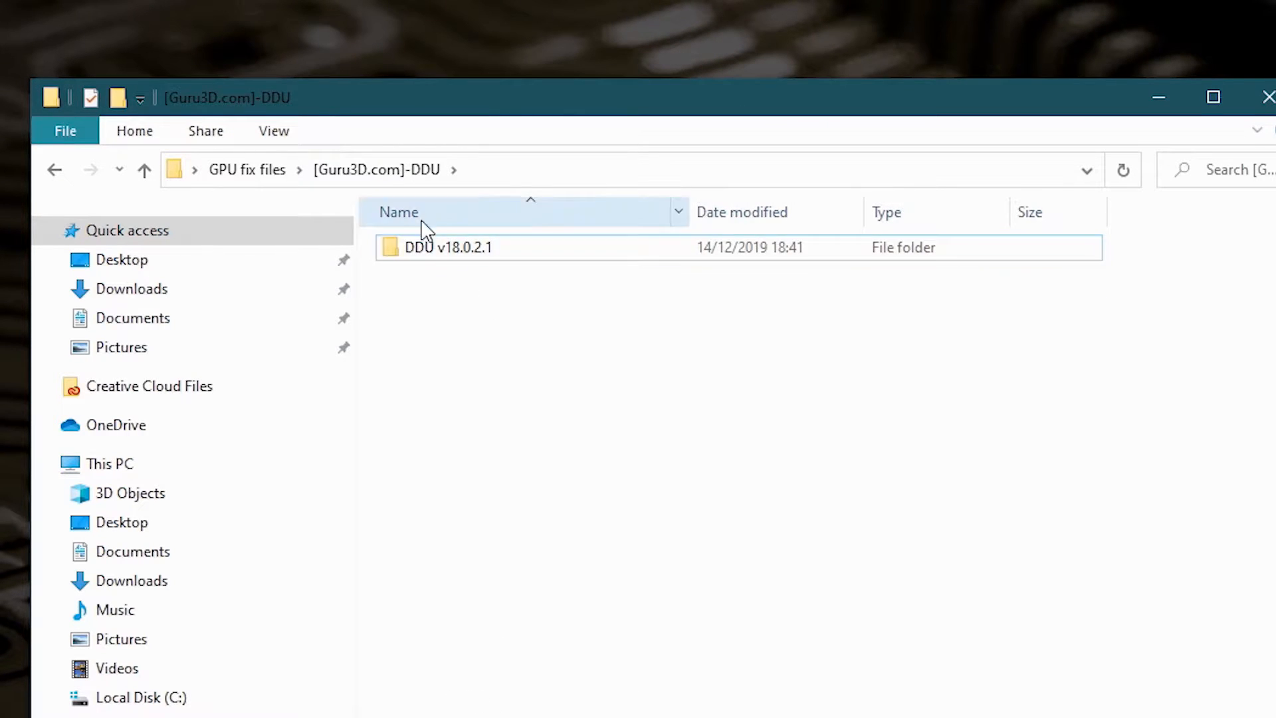
Check the contents of the extracted DDU v18.0.2.1 folder and return to the GPU fix files folder.
double_click(444, 261)
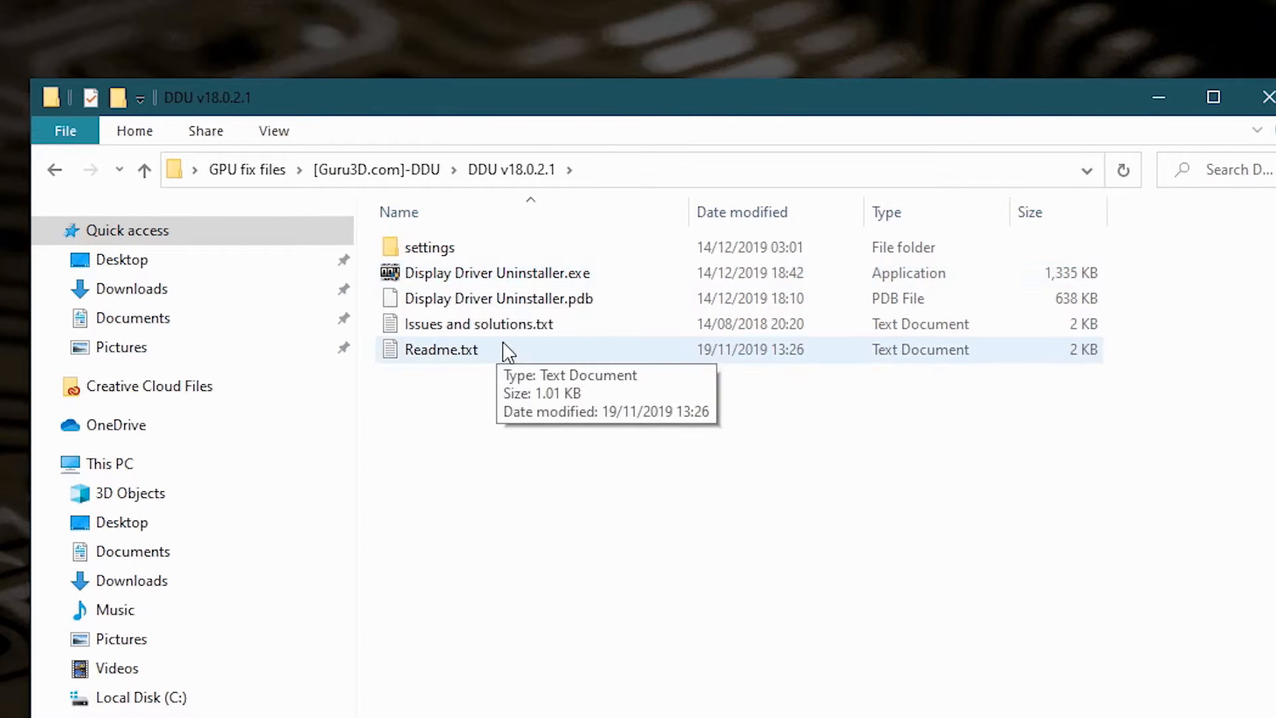
click(145, 171)
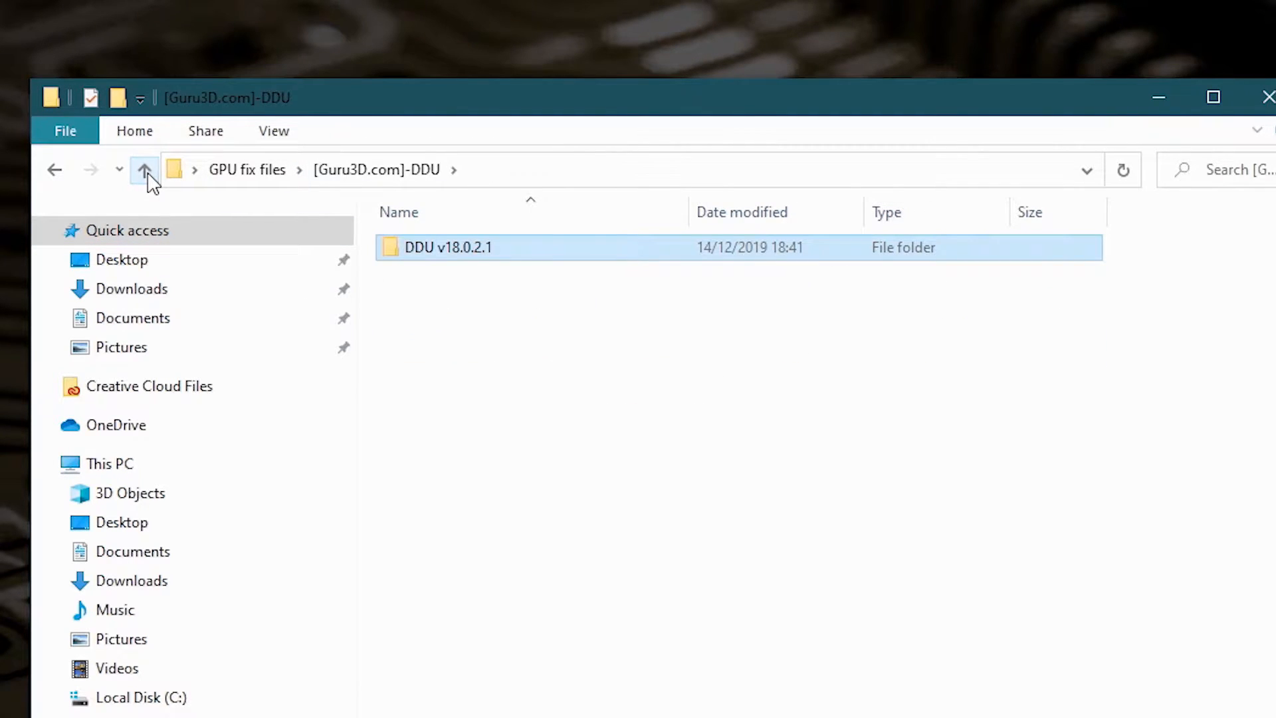
click(146, 173)
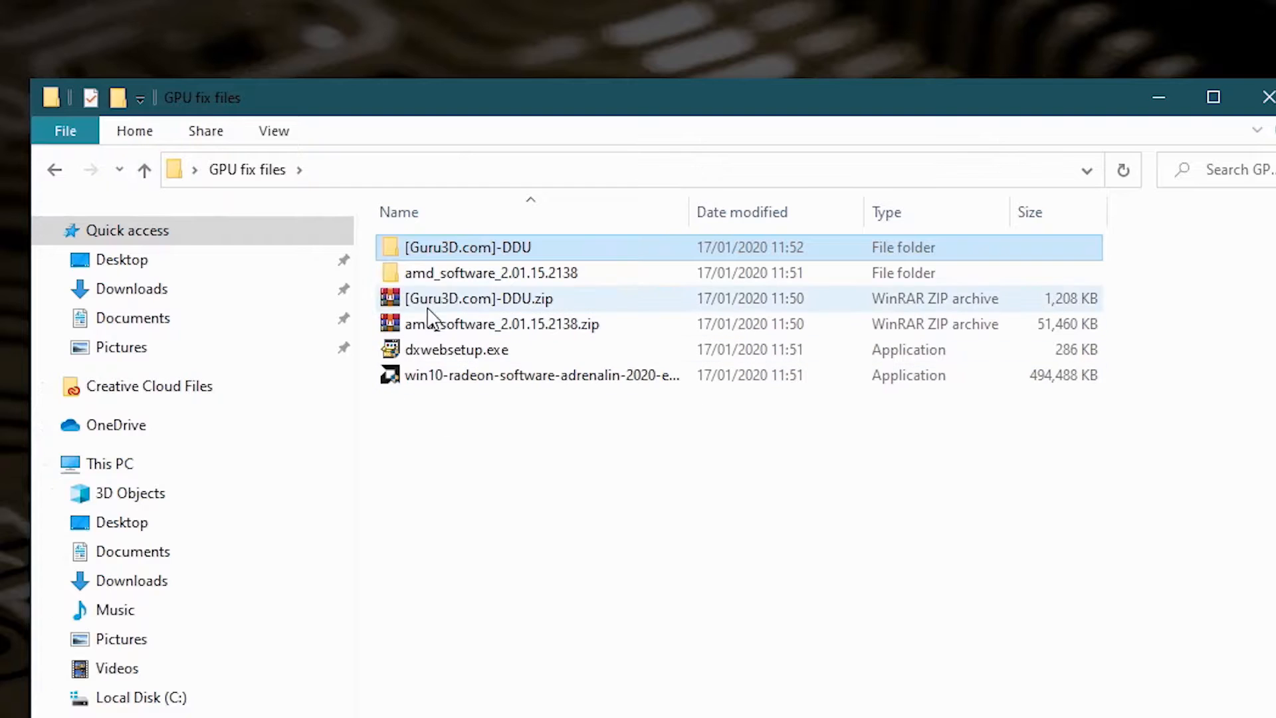
Delete the [Guru3D.com]-DDU.zip and amd_software_2.01.15.2138.zip archives from the GPU fix files folder.
right_click(444, 299)
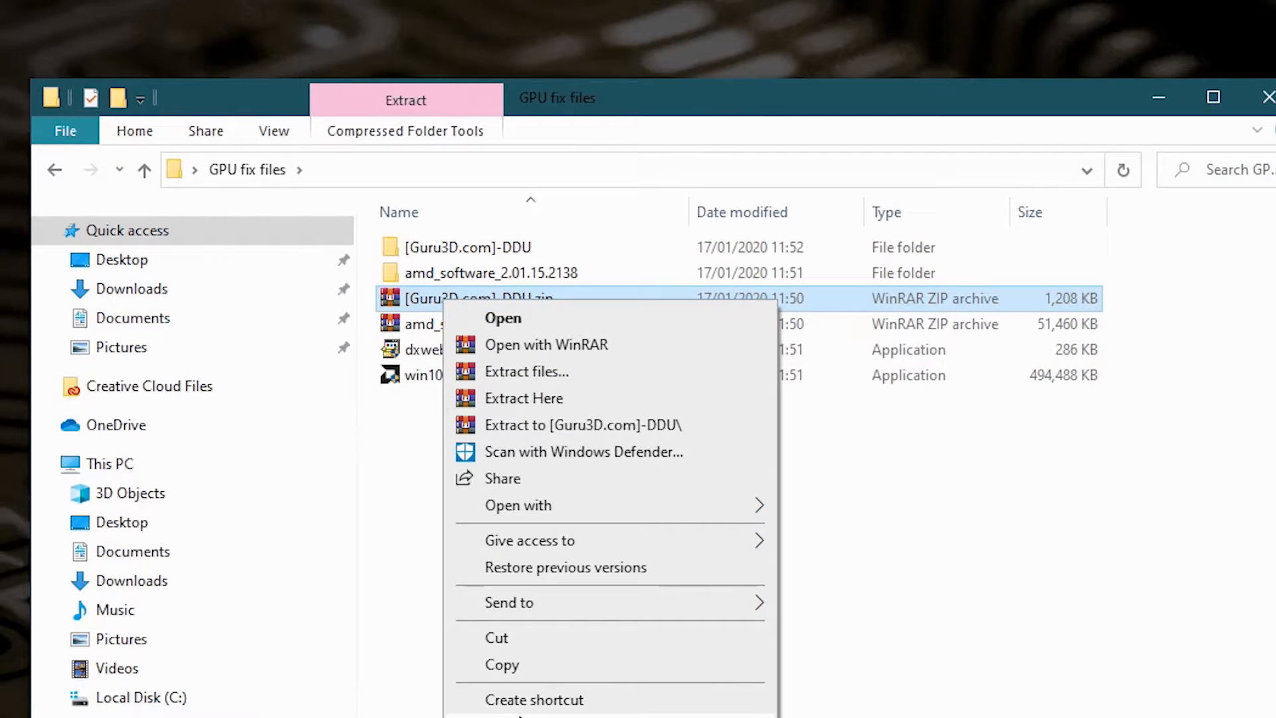
click(512, 714)
click(455, 304)
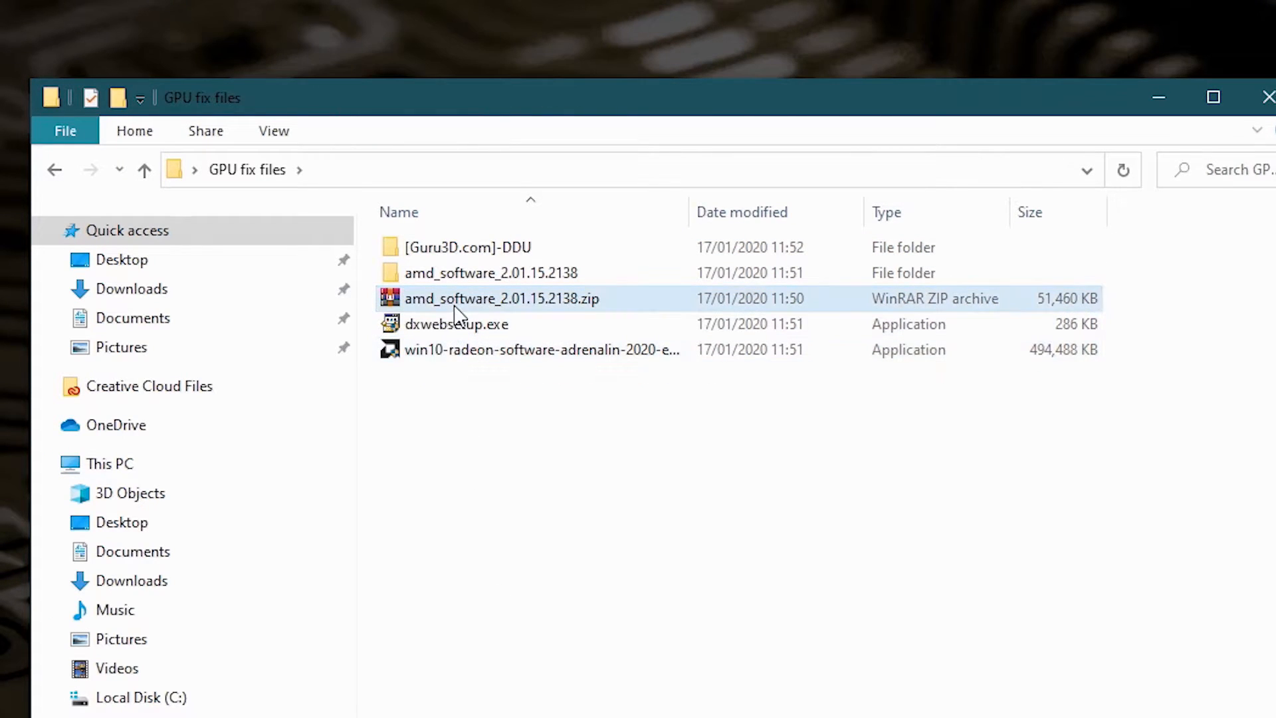
right_click(456, 312)
click(533, 714)
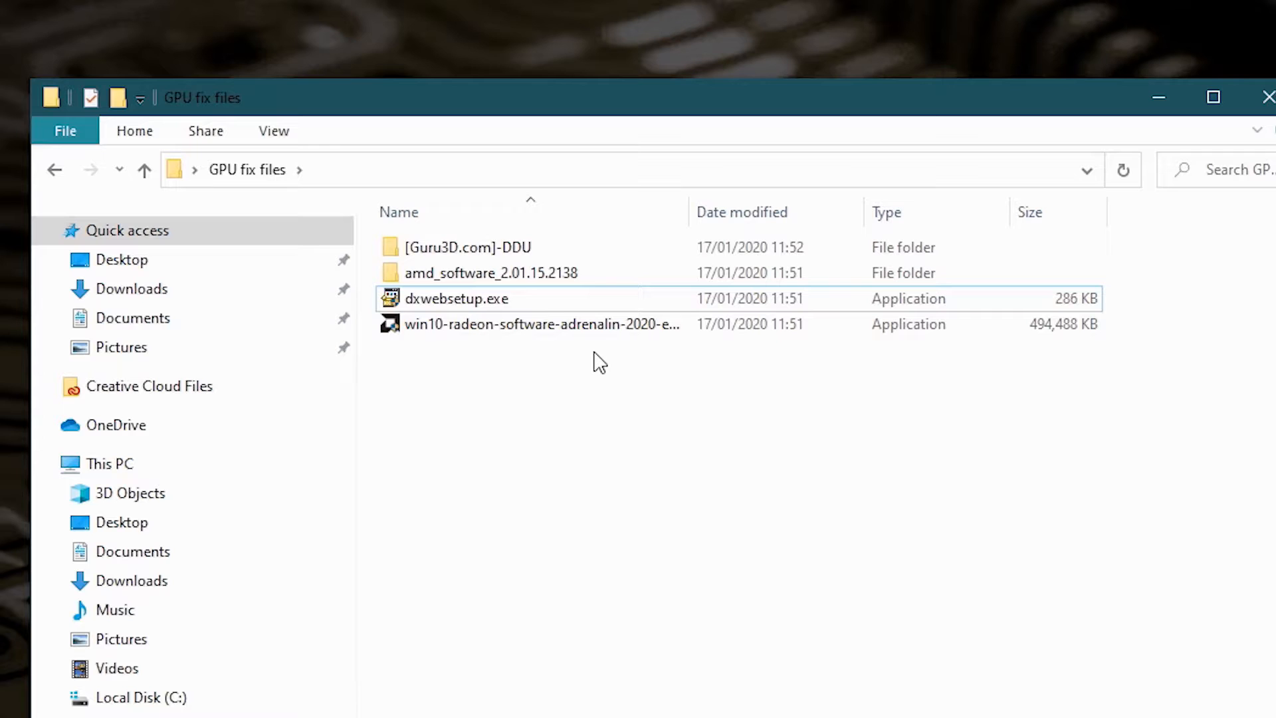
Review the Radeon, DirectX, AMD chipset and DDU files in GPU fix files, and close the folder window.
mouse_move(520, 328)
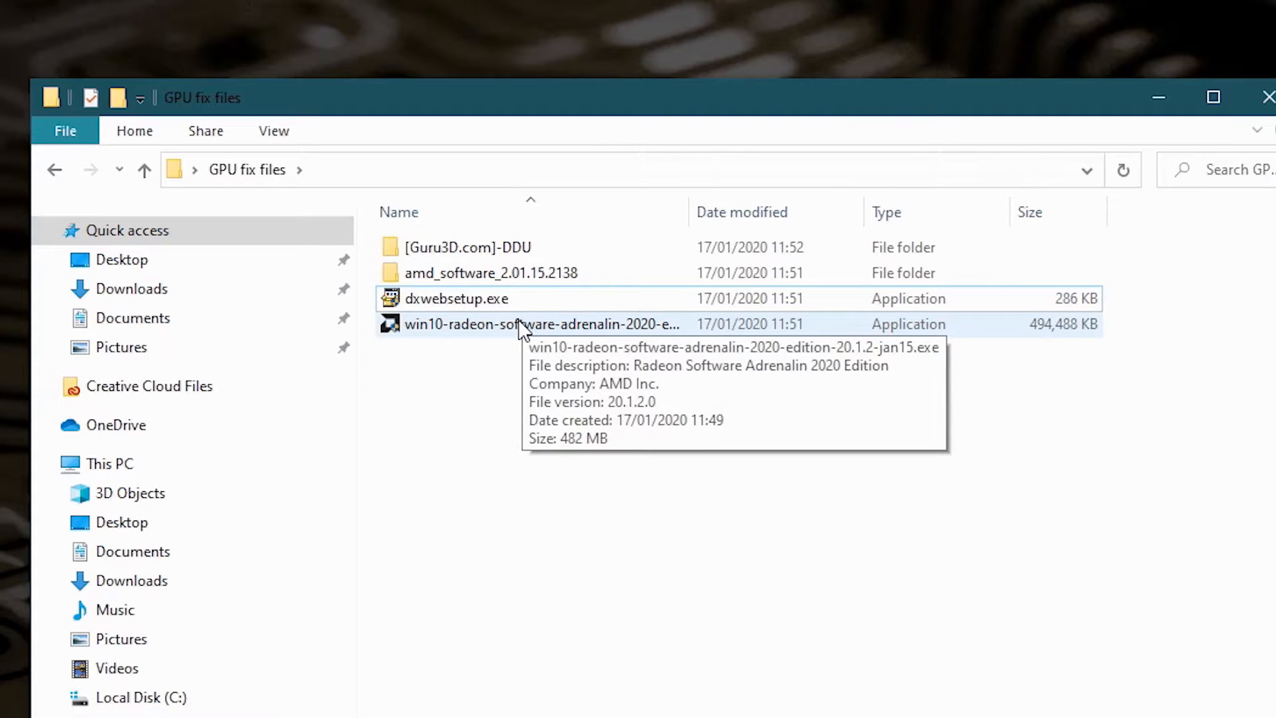
click(479, 303)
mouse_move(479, 304)
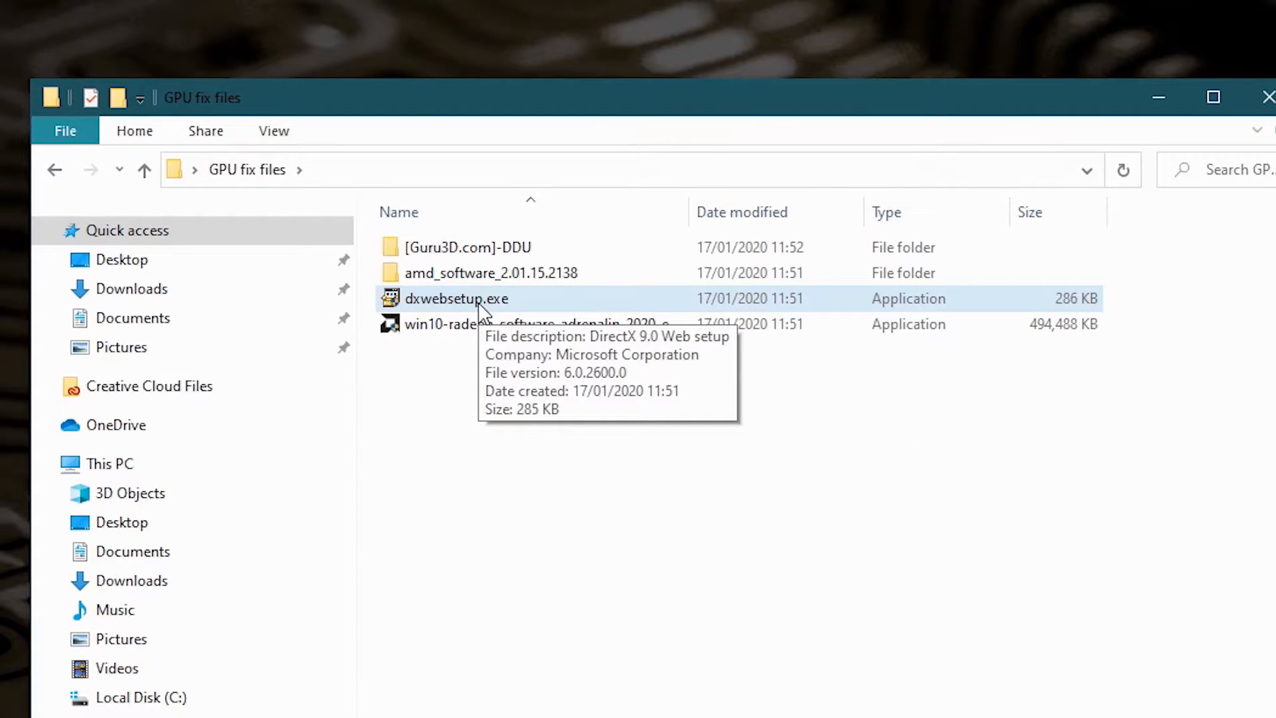
double_click(470, 274)
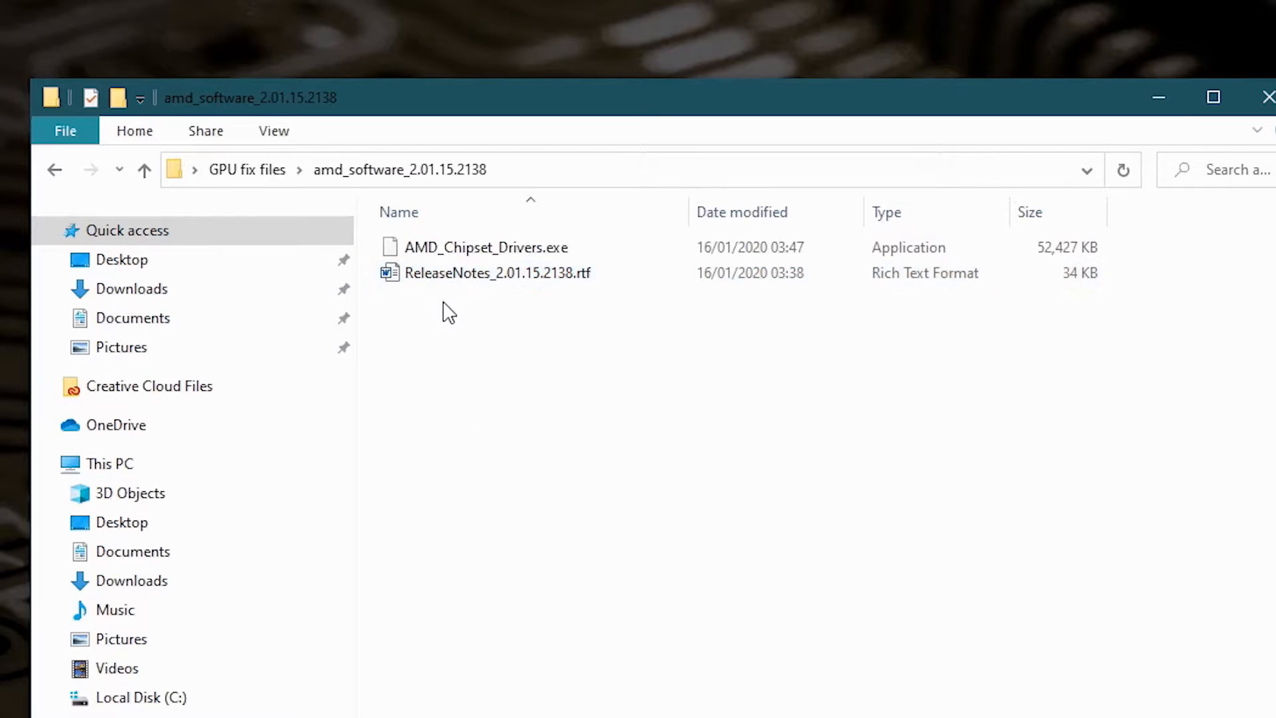
click(145, 171)
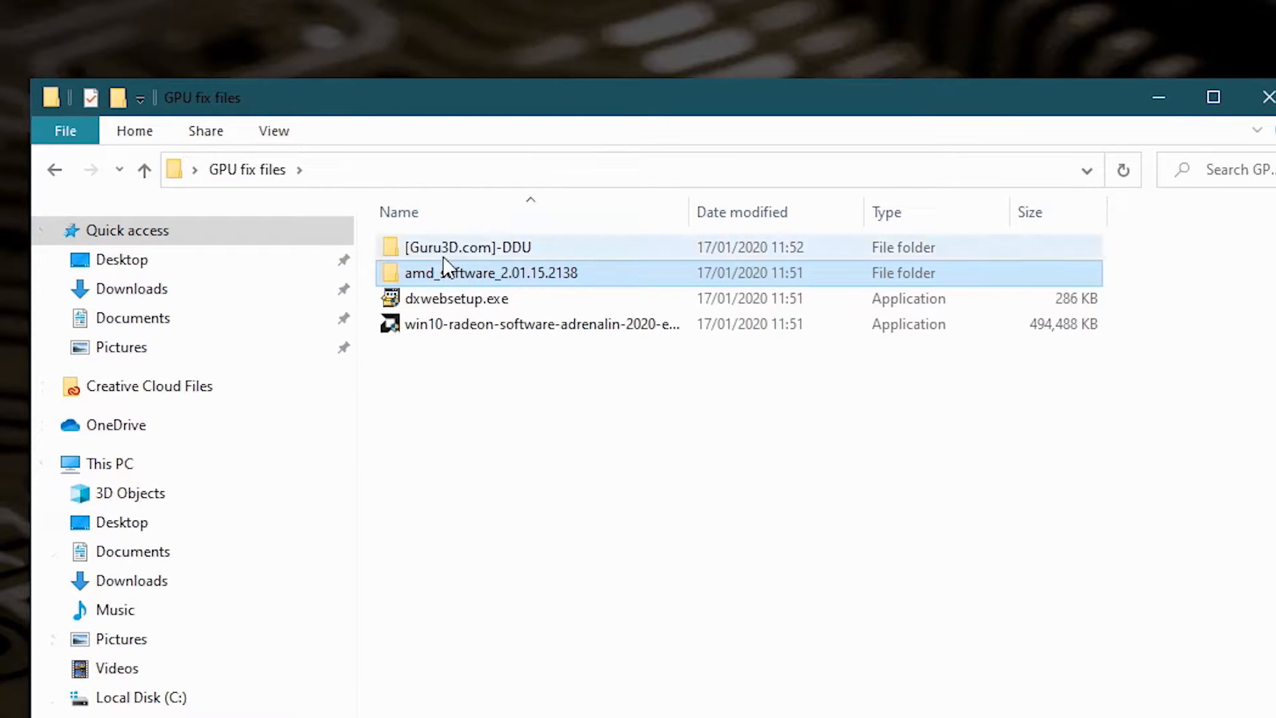
double_click(442, 255)
double_click(438, 257)
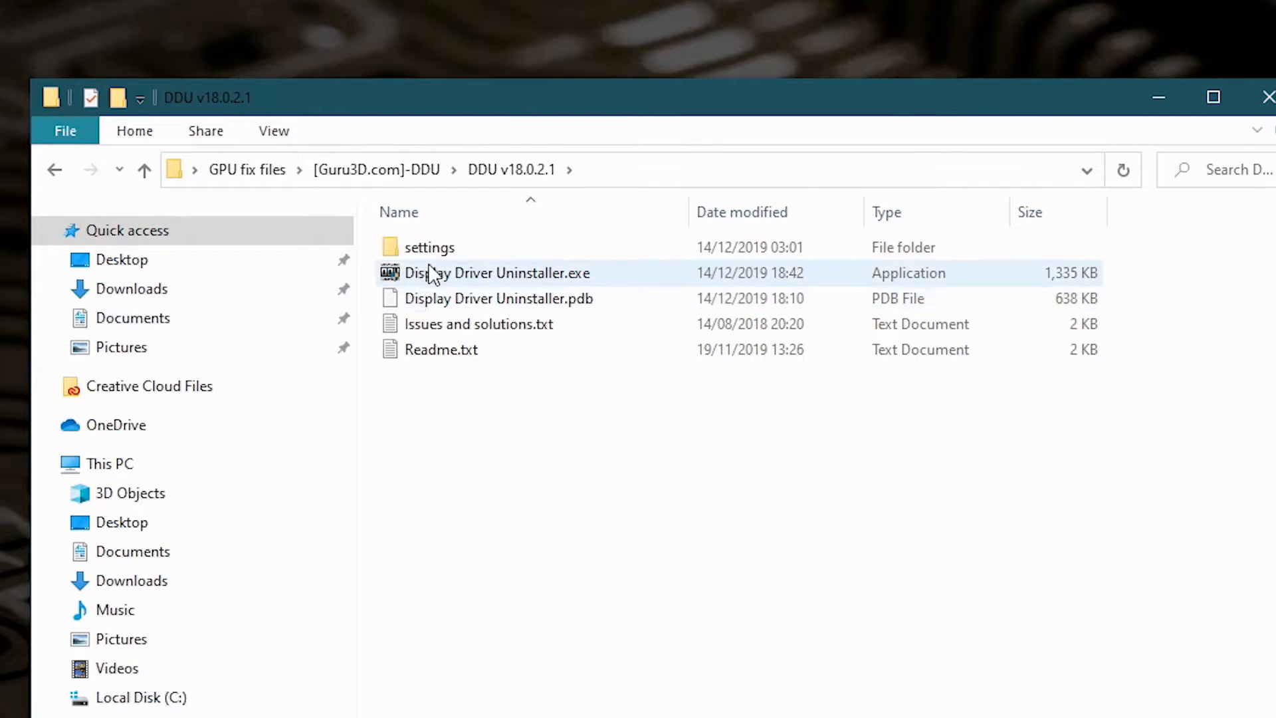
click(1263, 103)
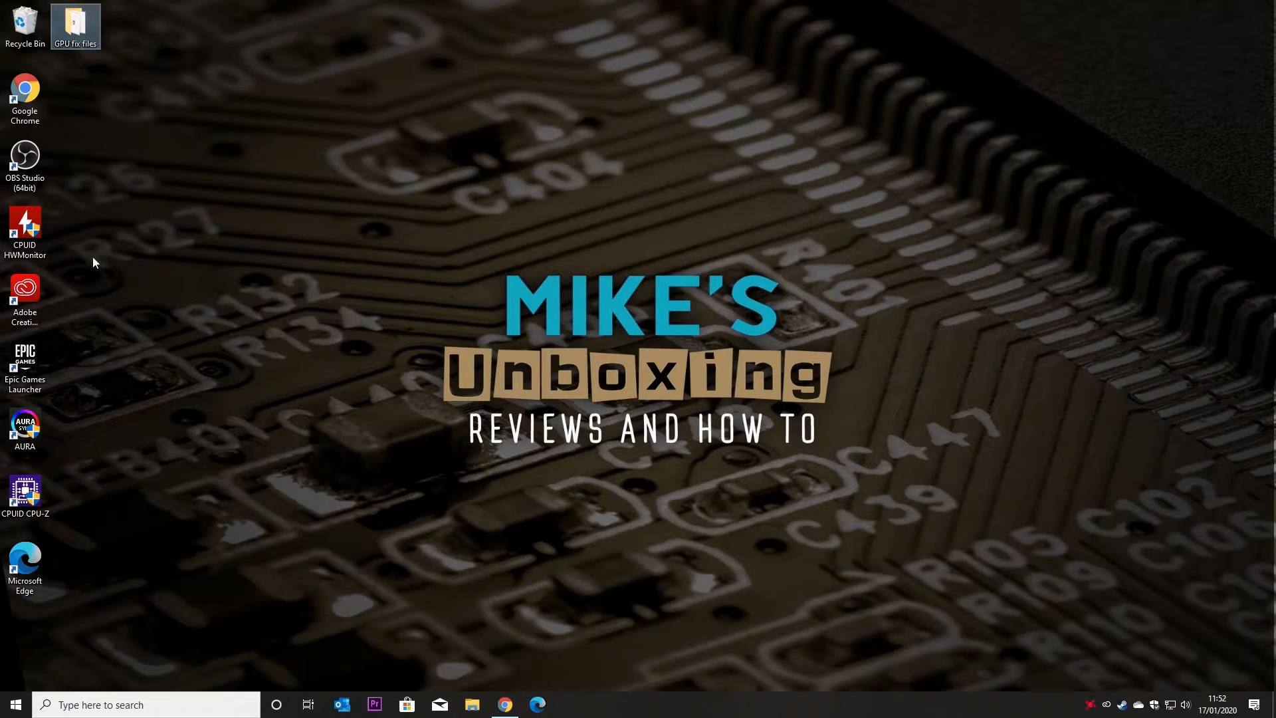
Restart Windows into the advanced start-up options screen.
click(16, 704)
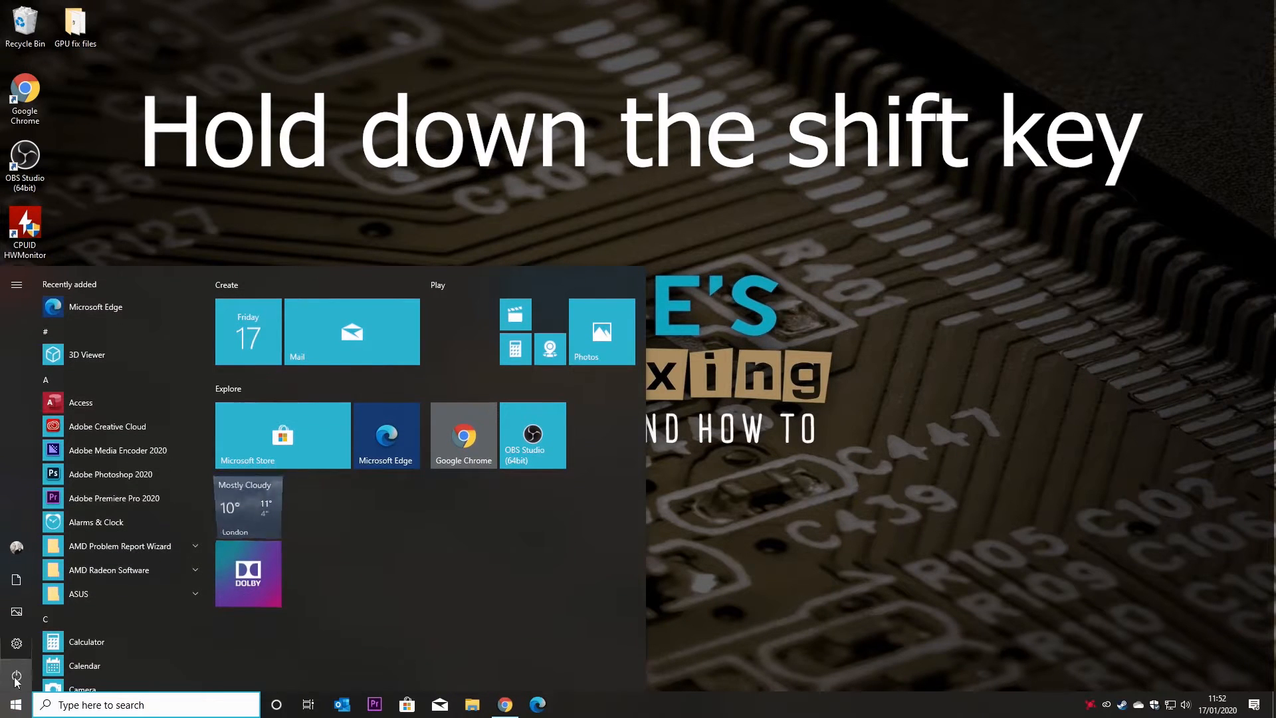
click(16, 676)
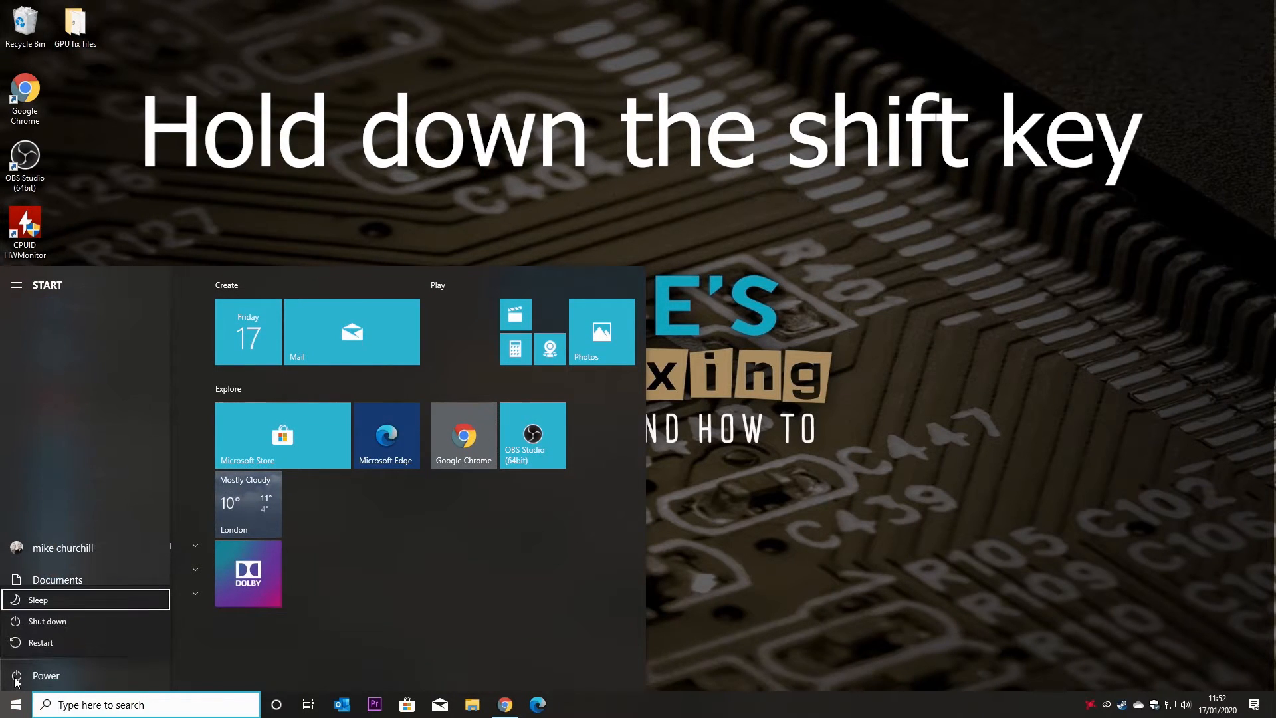
shift+click(29, 639)
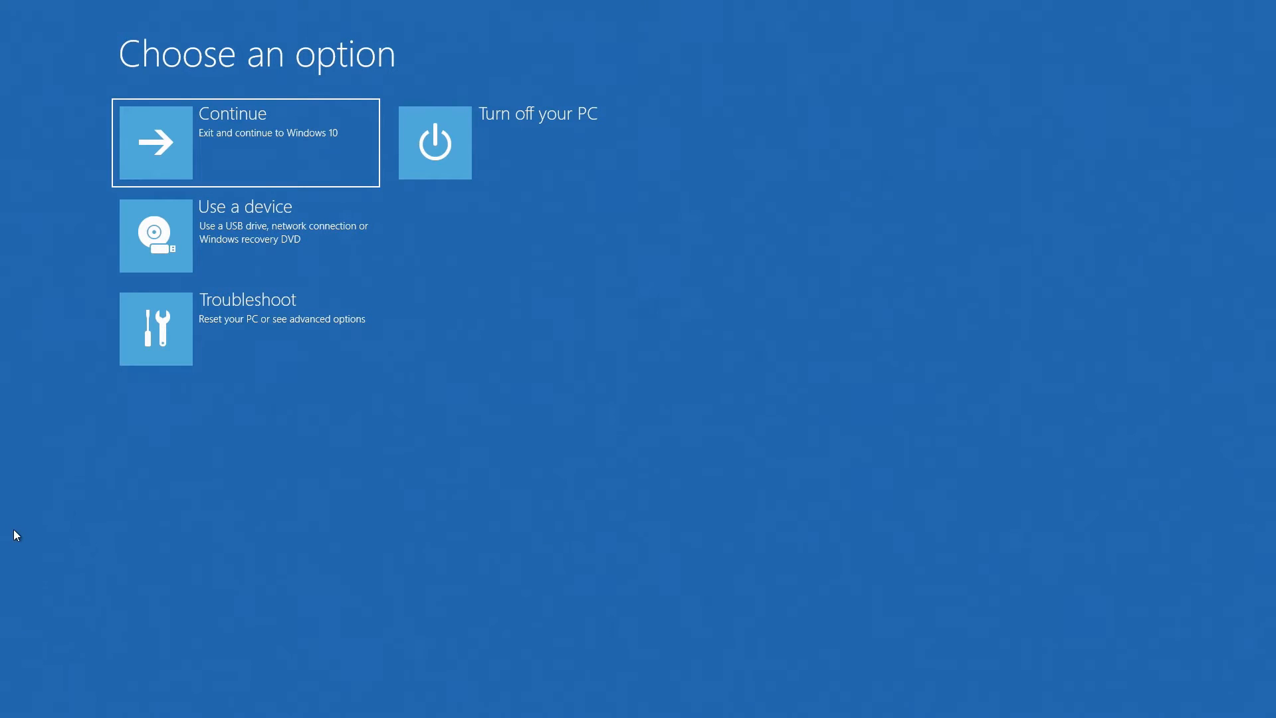
Restart through the Start-up Settings in the advanced troubleshooting options and choose Enable Safe Mode.
click(159, 350)
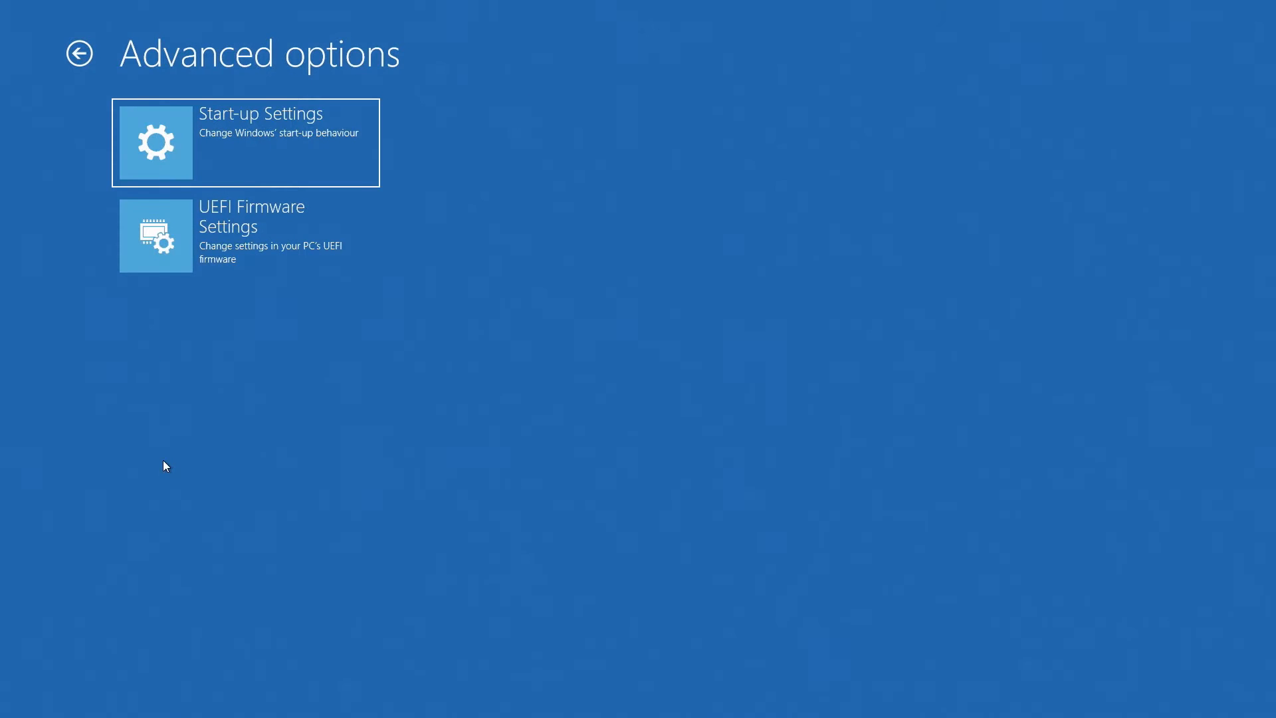
click(174, 163)
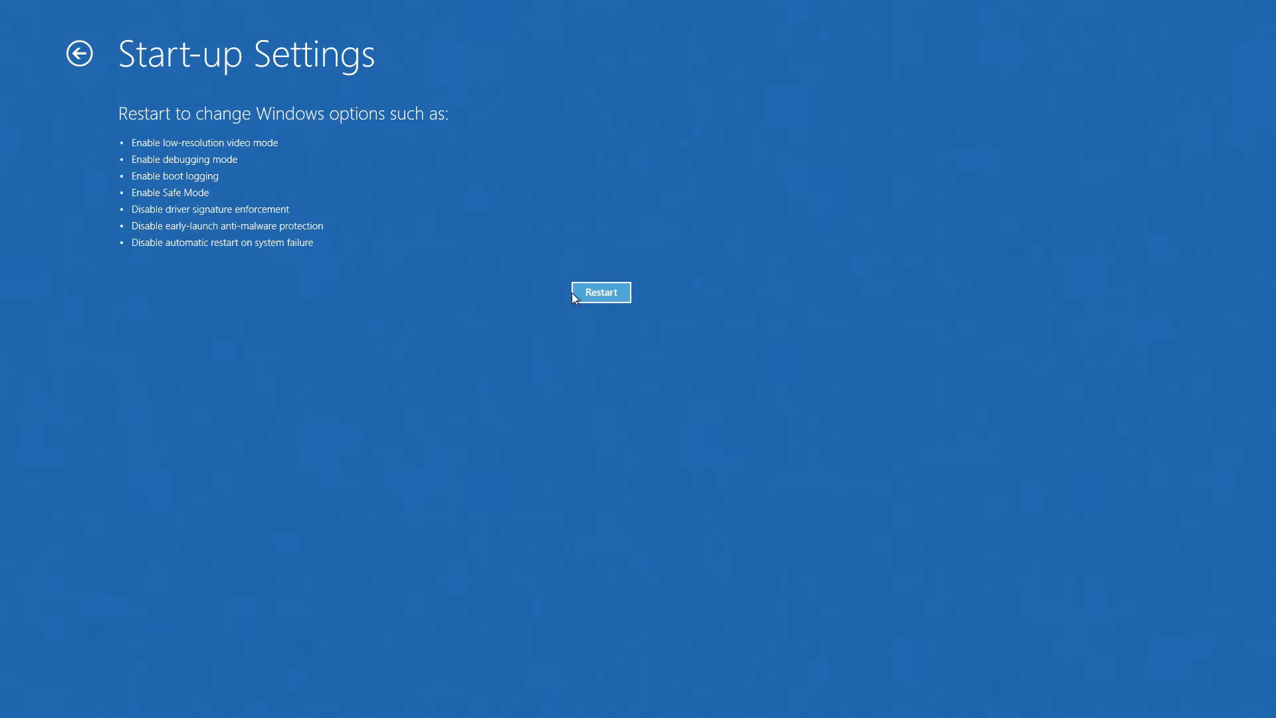
click(579, 296)
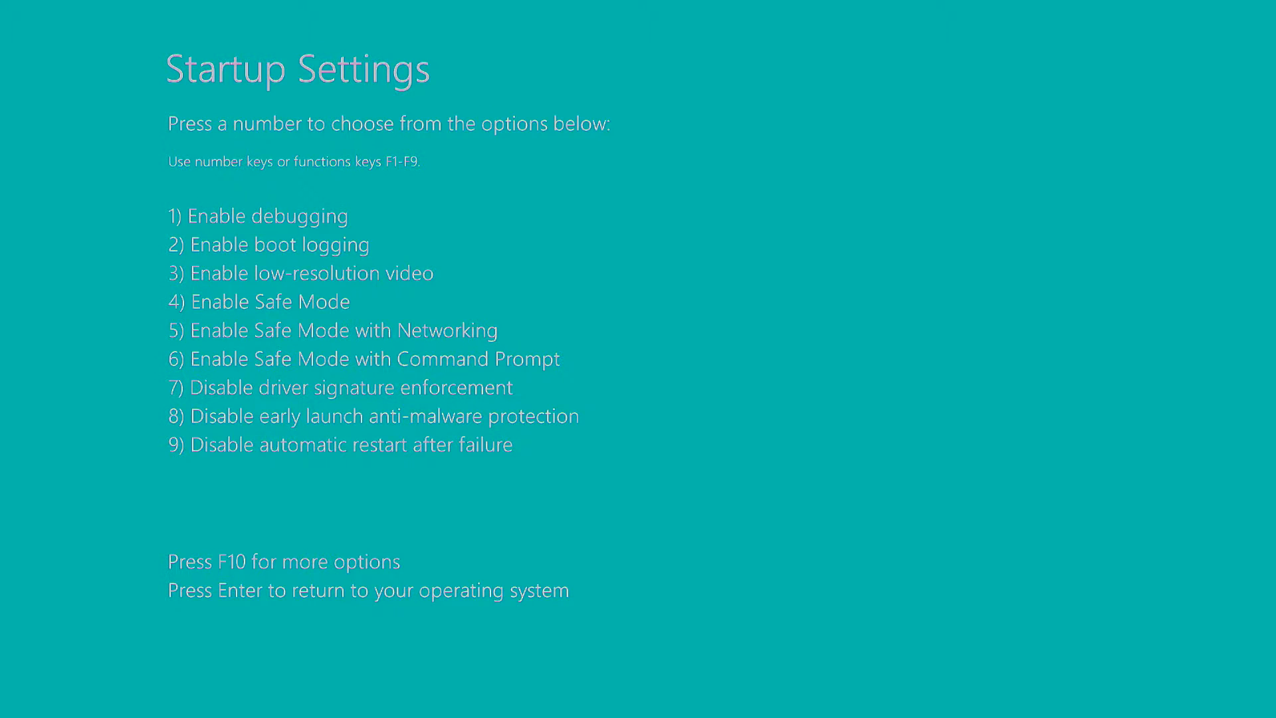
key(4)
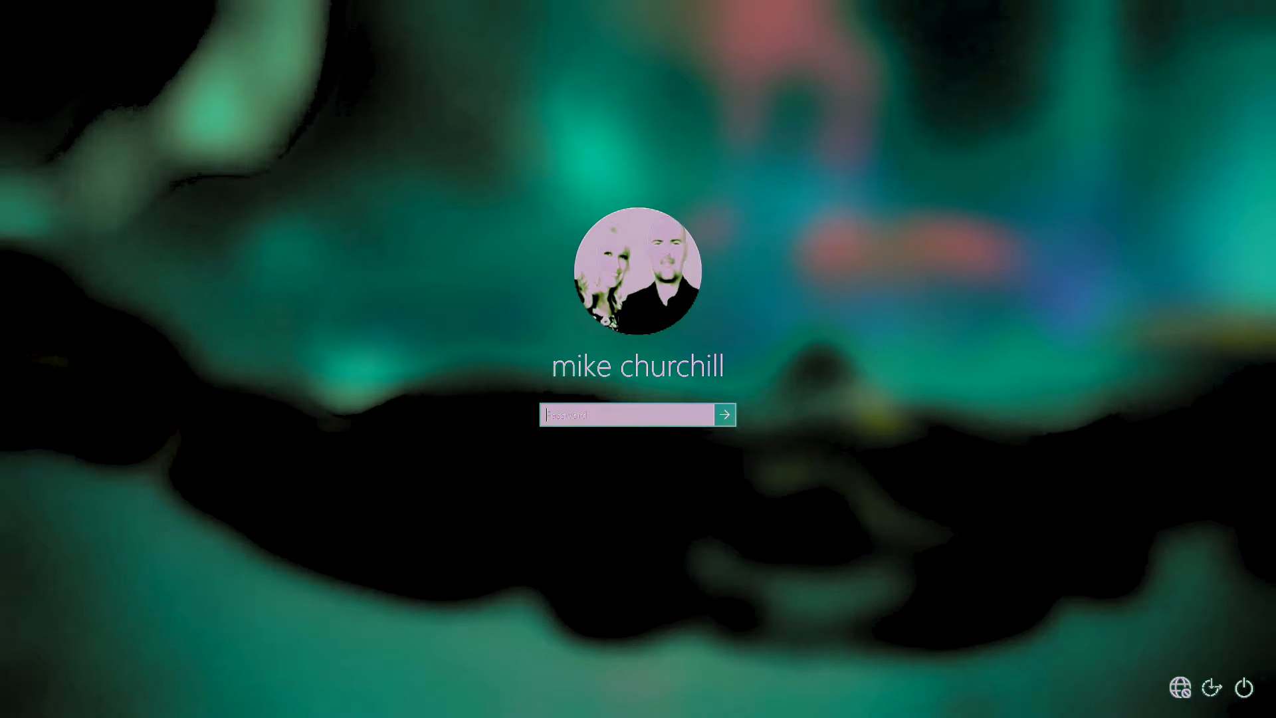
Sign in to Windows with the account password and open the GPU fix files folder from the desktop.
text(••)
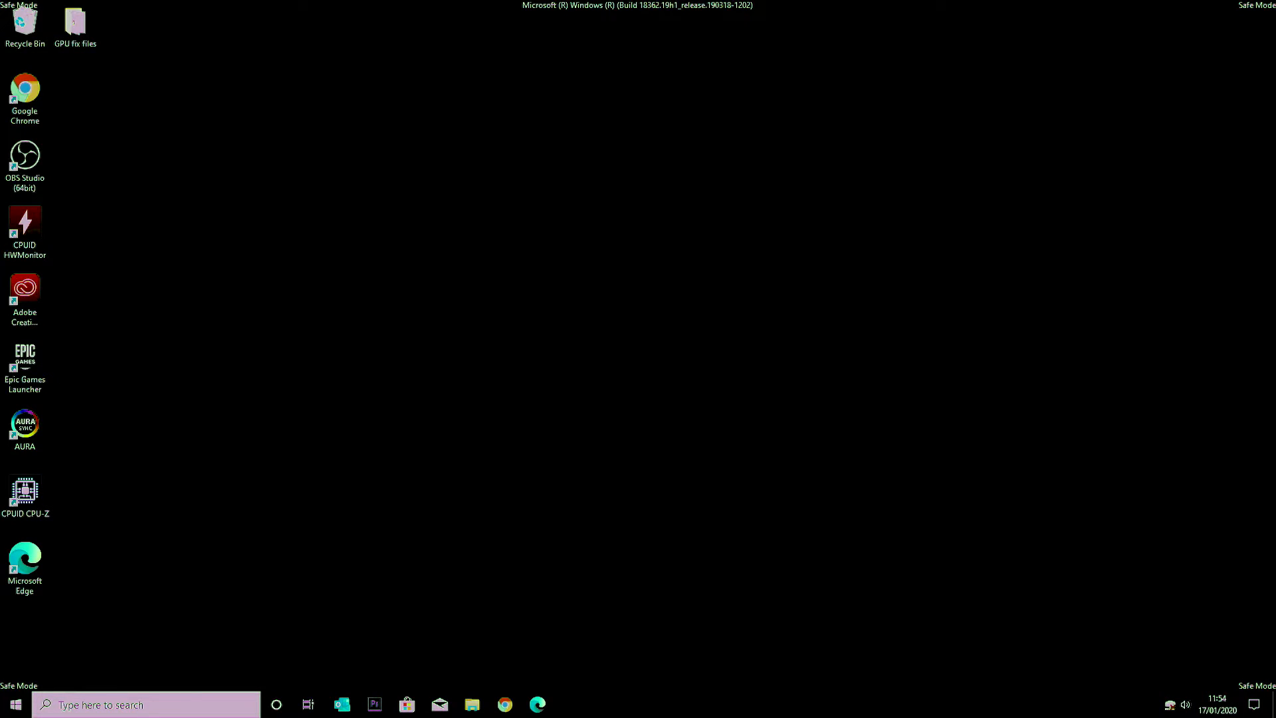
double_click(77, 26)
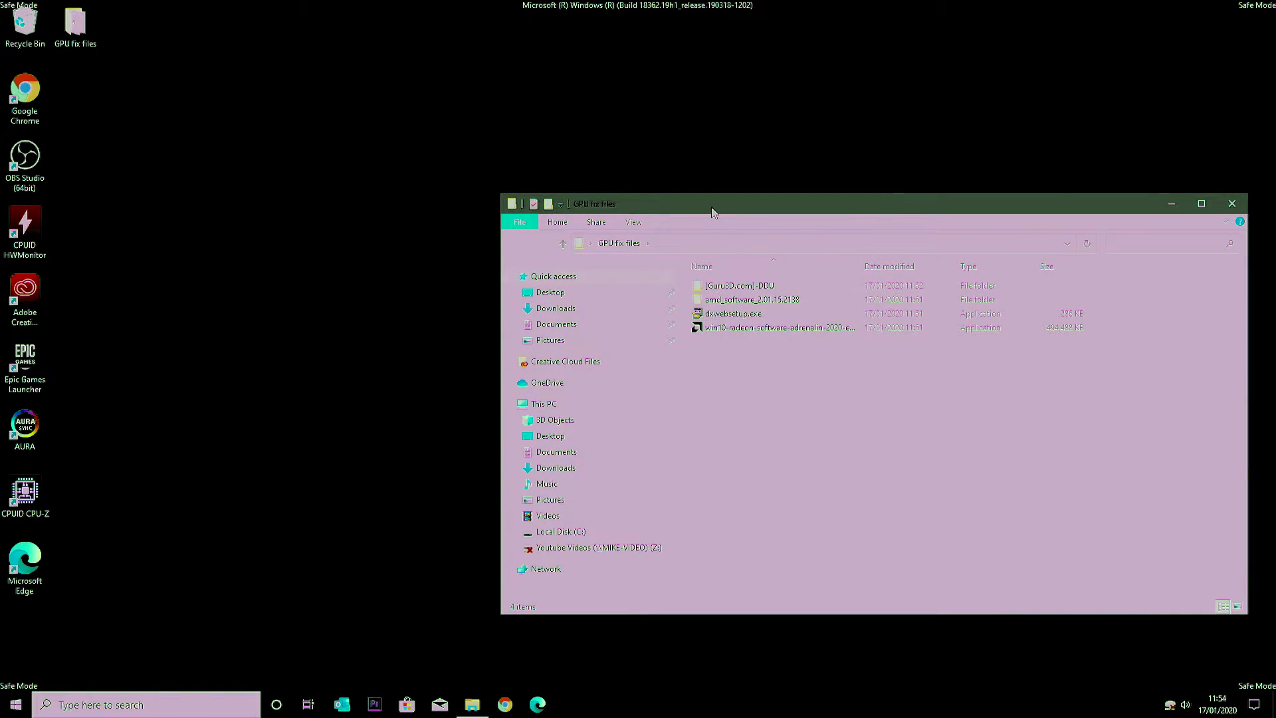
drag(712, 208, 652, 180)
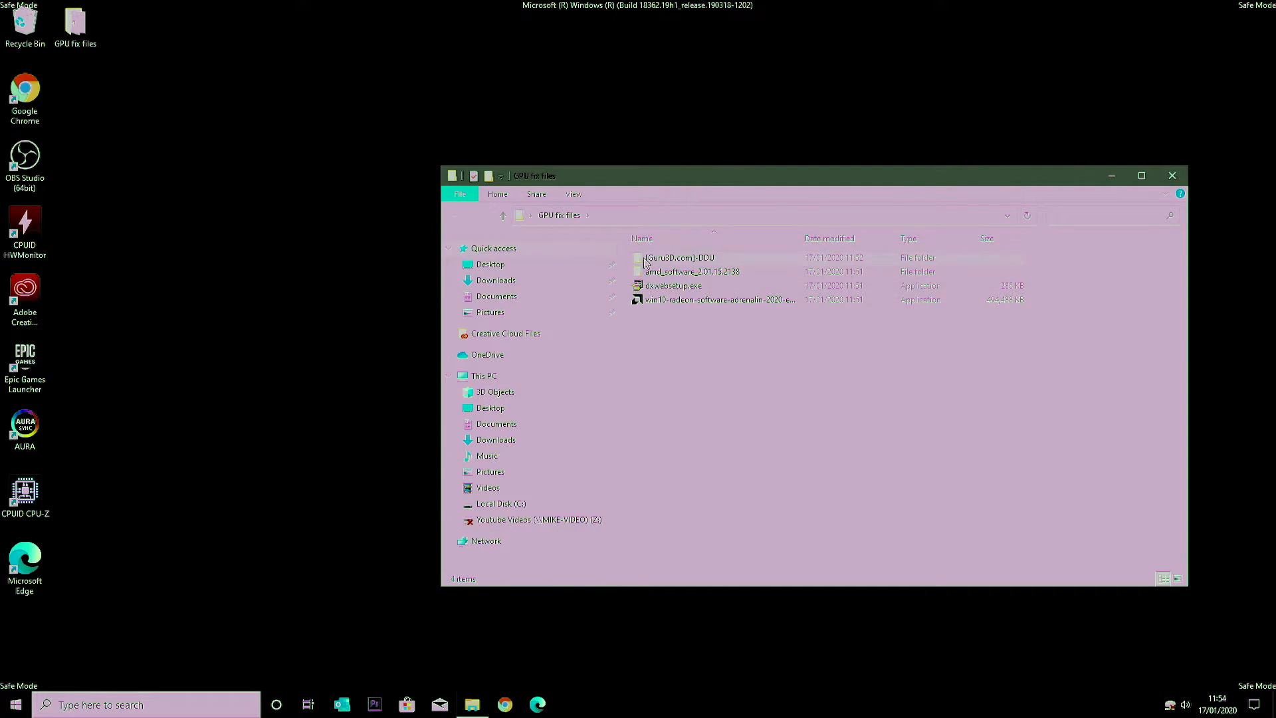
Review the contents of the AMD folder on Local Disk (C:) and delete that folder.
click(488, 506)
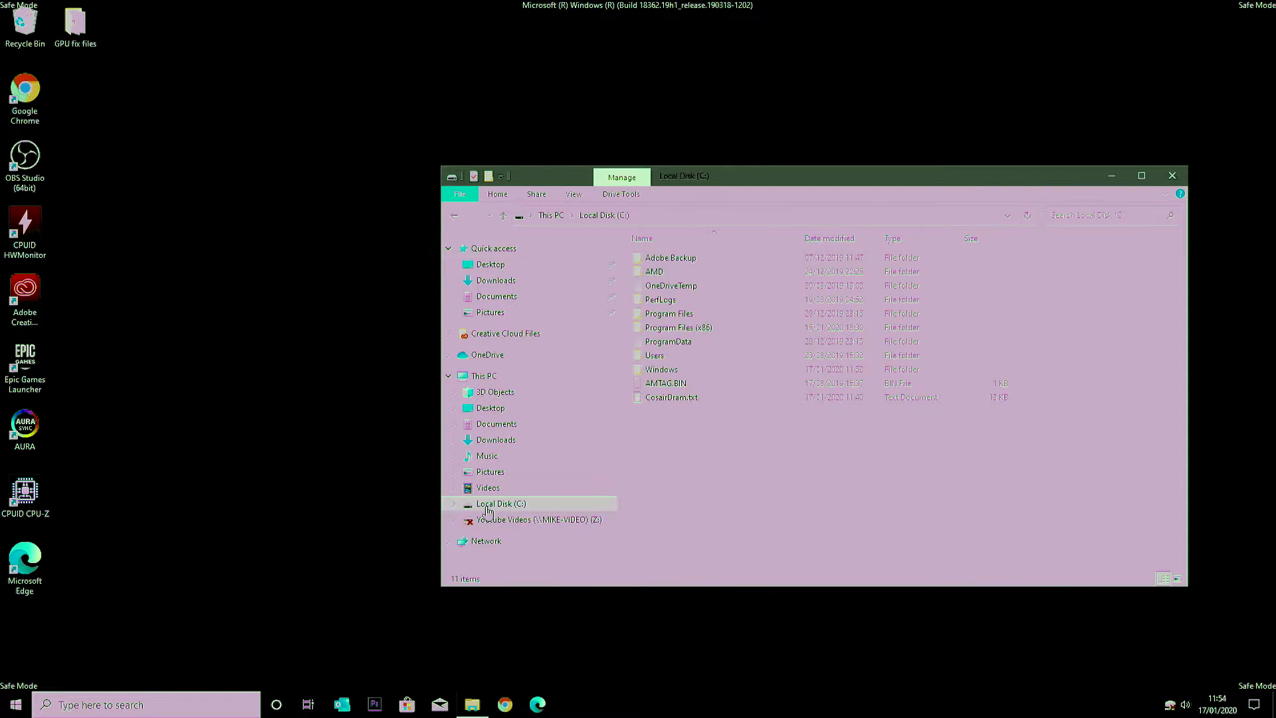
click(655, 274)
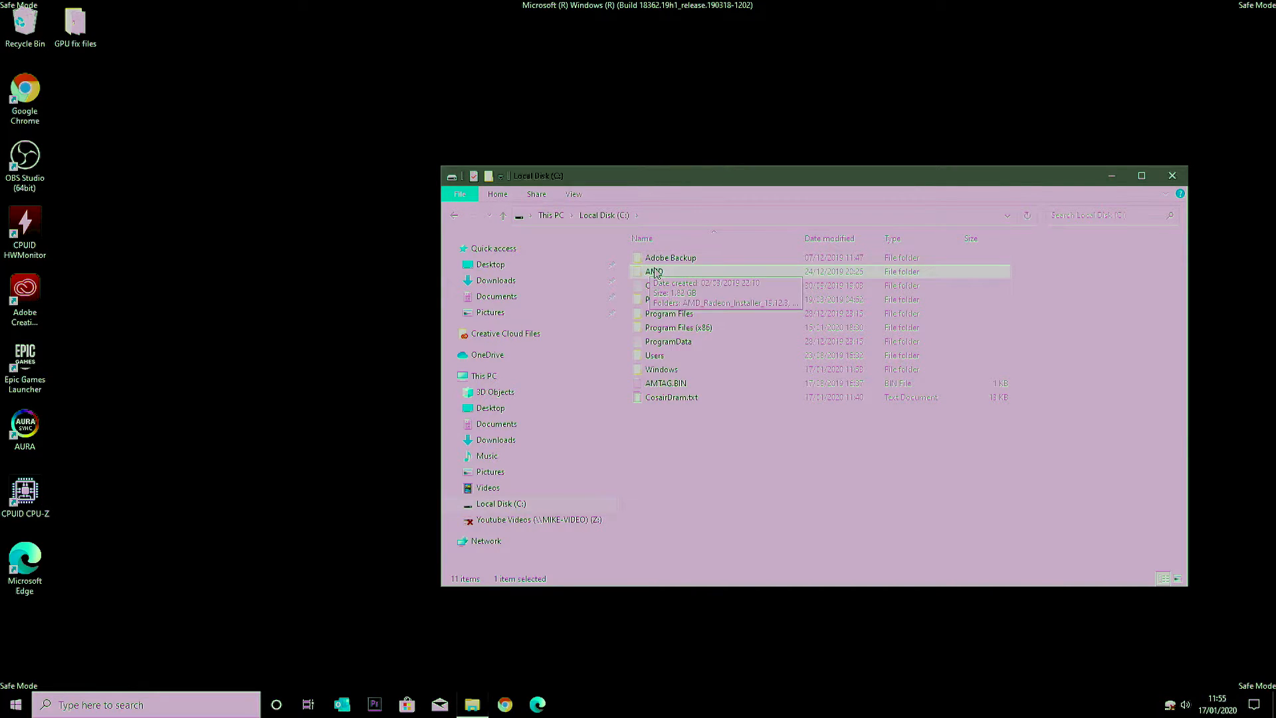
click(657, 269)
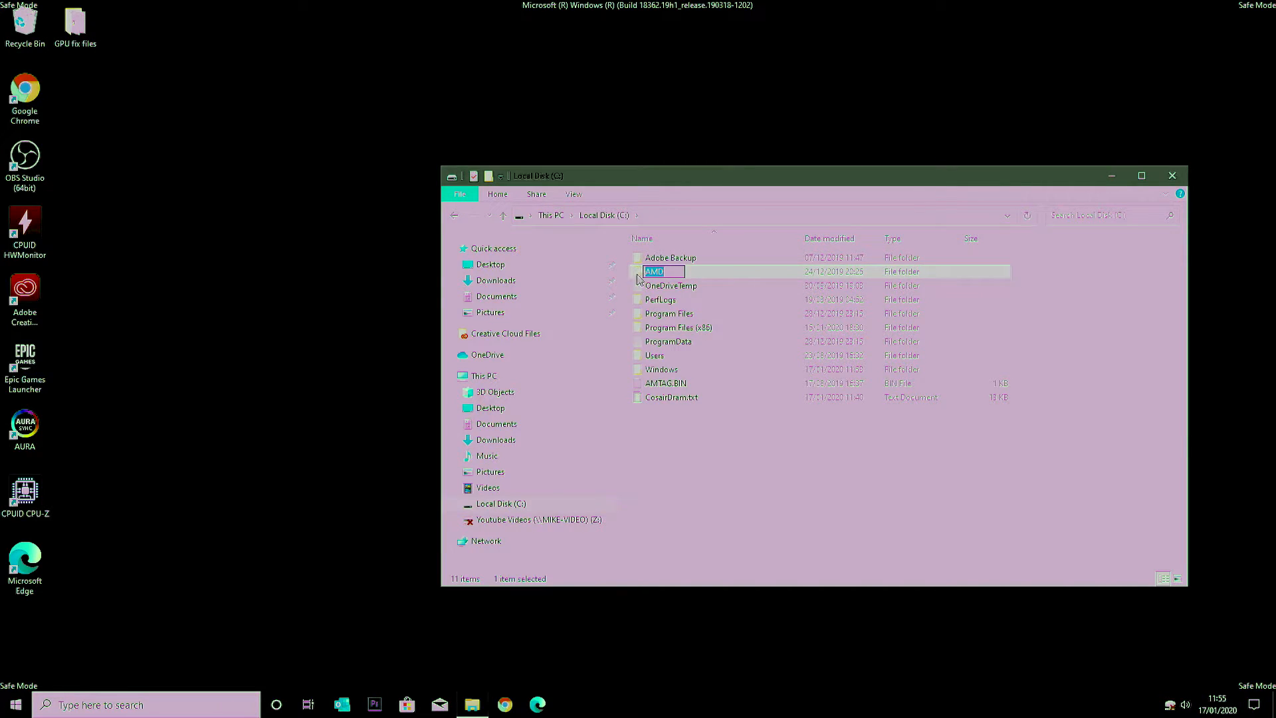
key(Return)
key(Return)
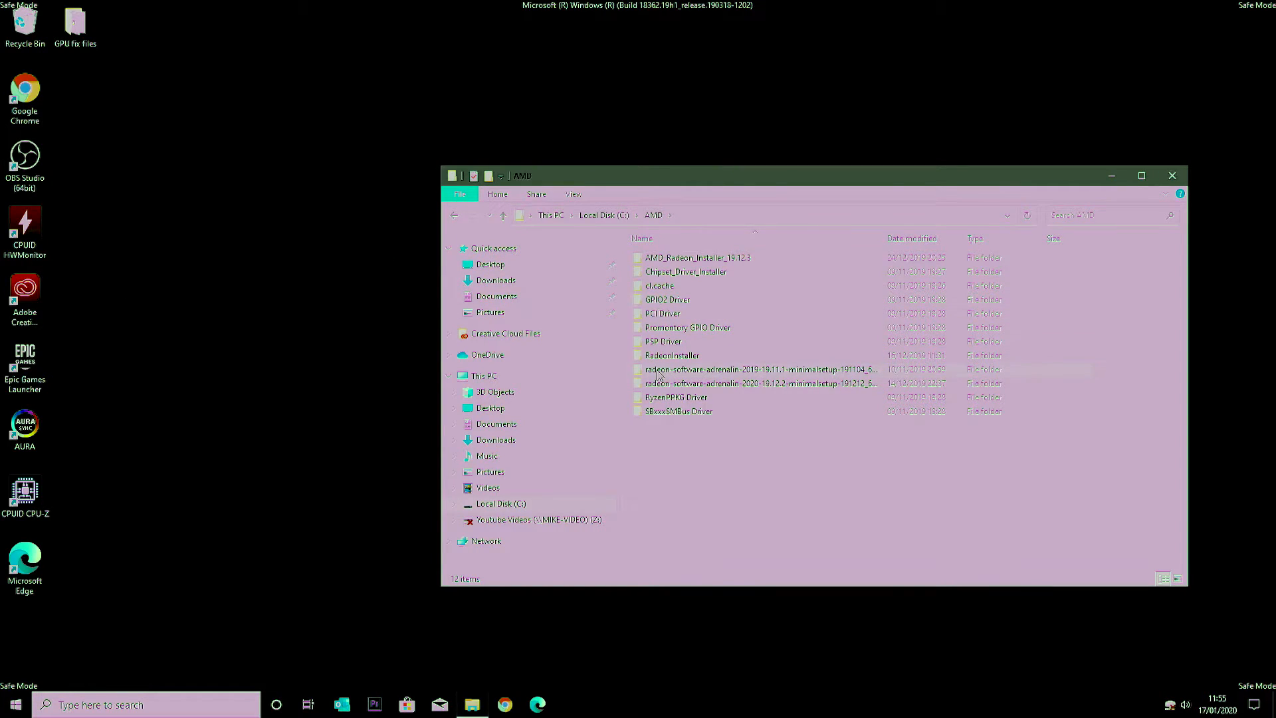
click(503, 216)
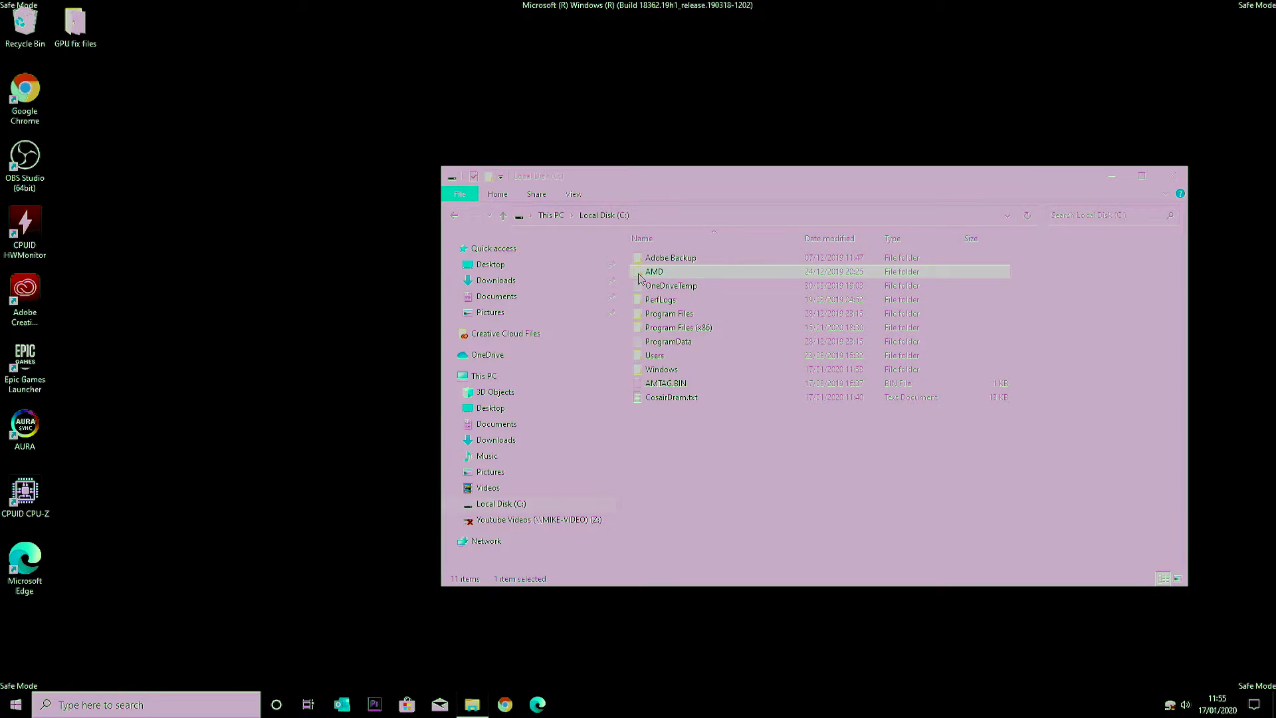
right_click(640, 276)
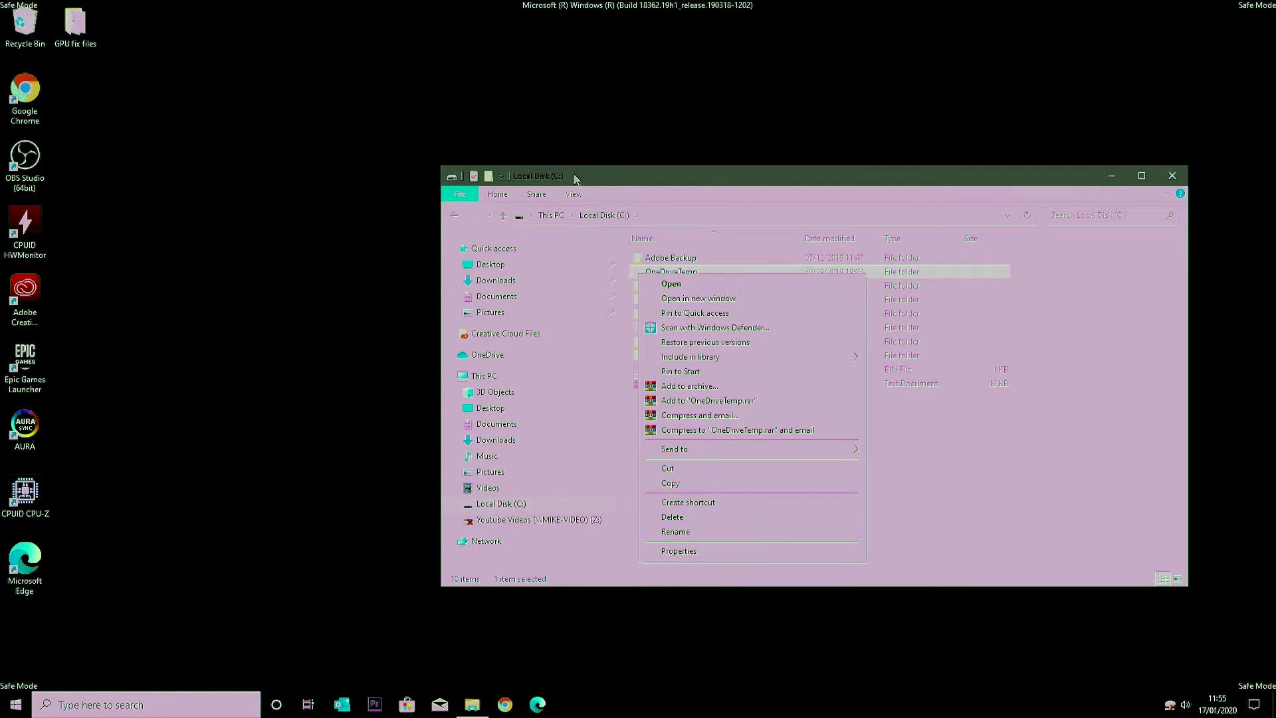
click(702, 141)
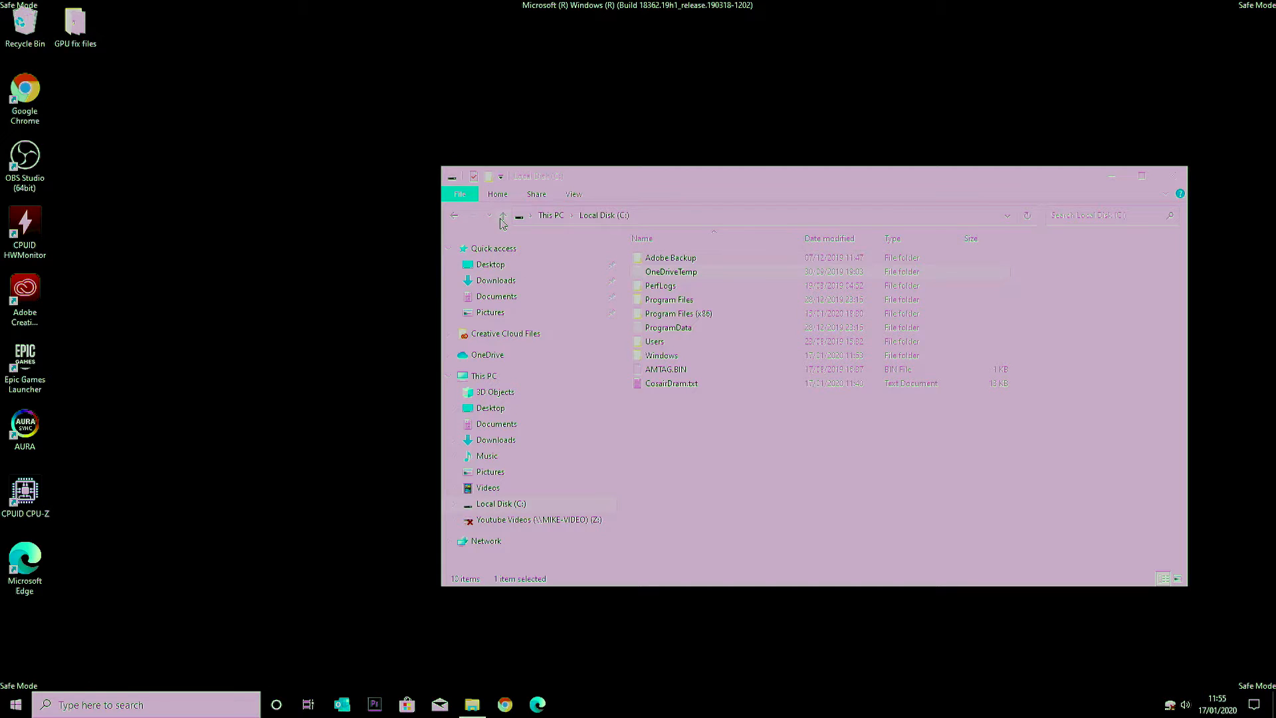
Open the DDU v18.0.2.1 folder in GPU fix files and run Display Driver Uninstaller.exe as administrator.
double_click(75, 25)
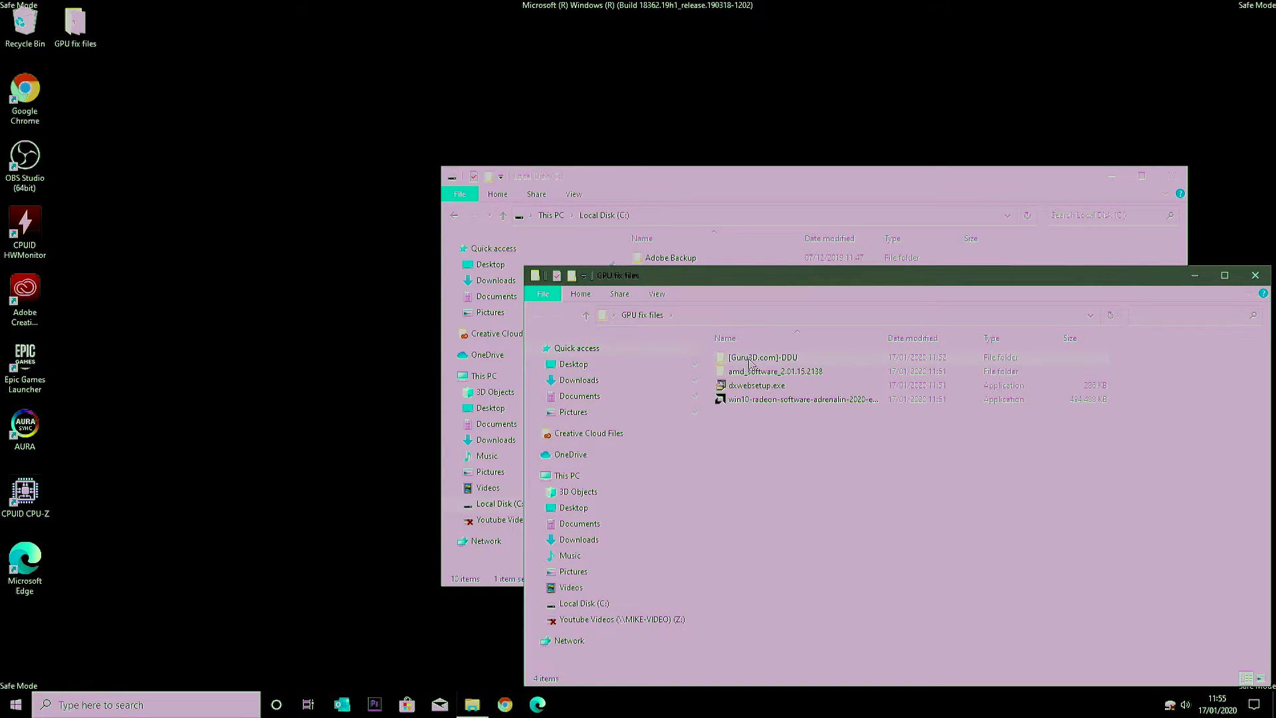
double_click(749, 359)
double_click(747, 359)
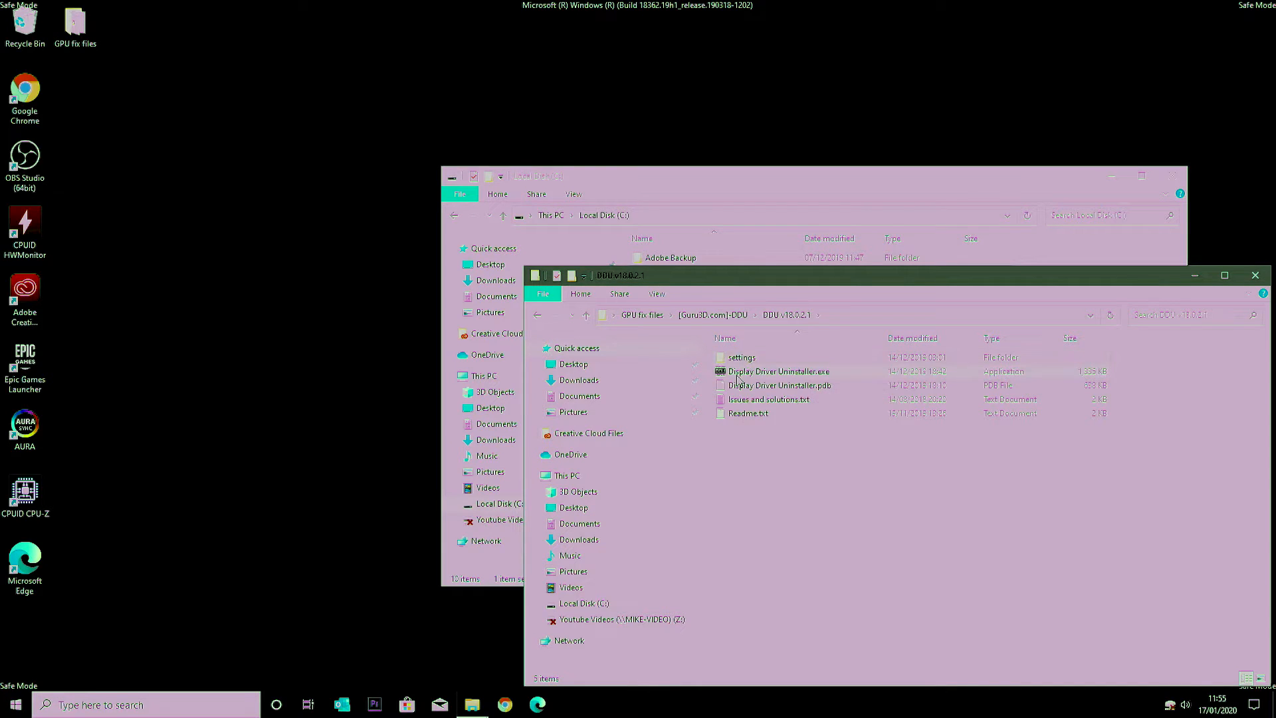
click(748, 373)
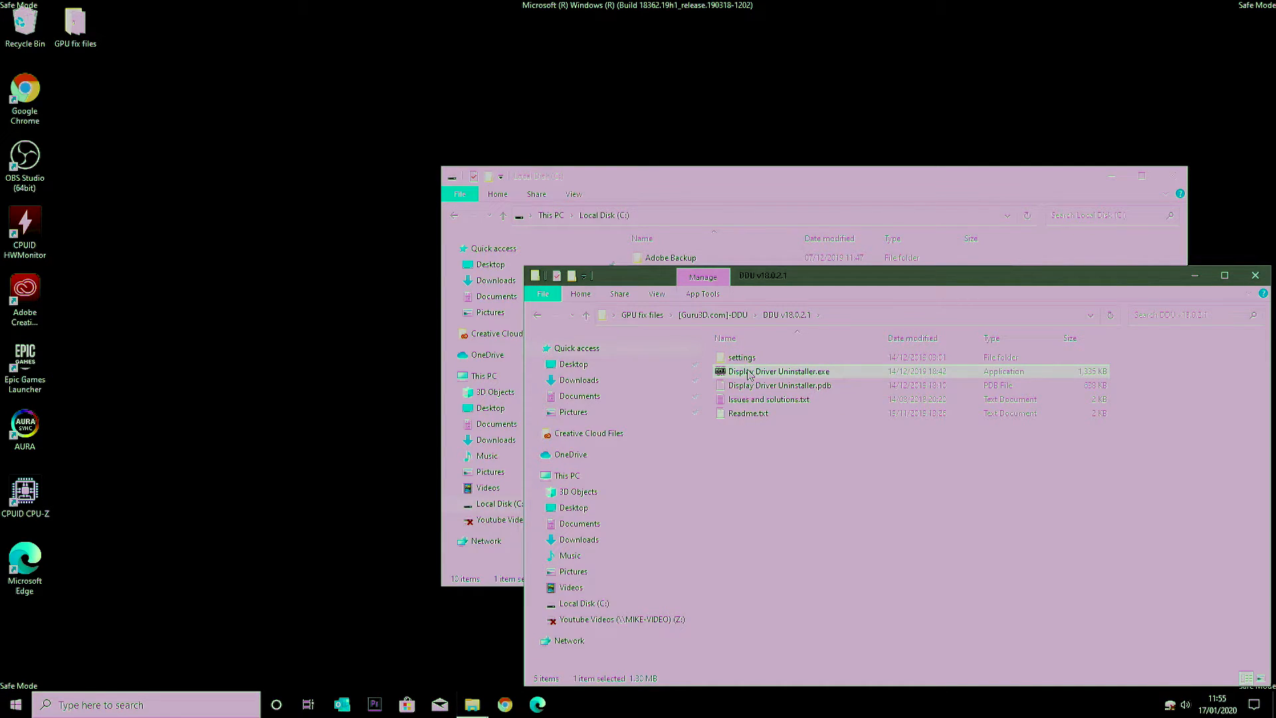
right_click(748, 373)
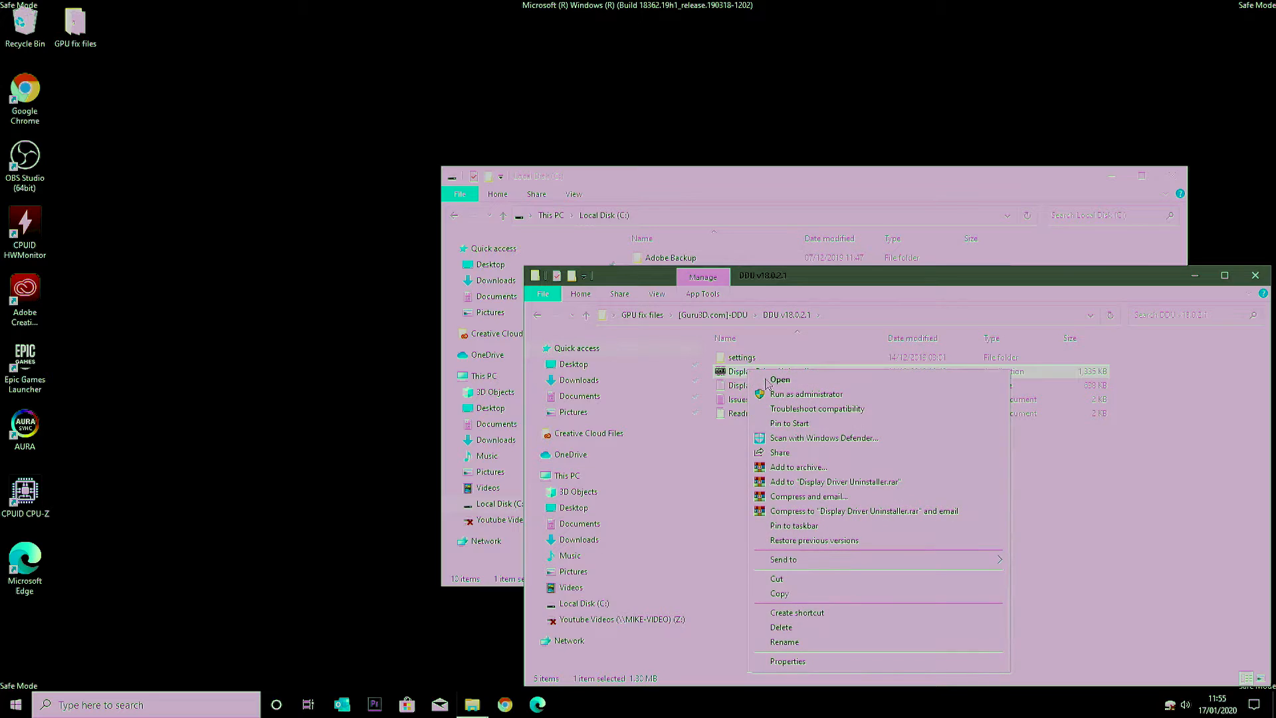
click(792, 396)
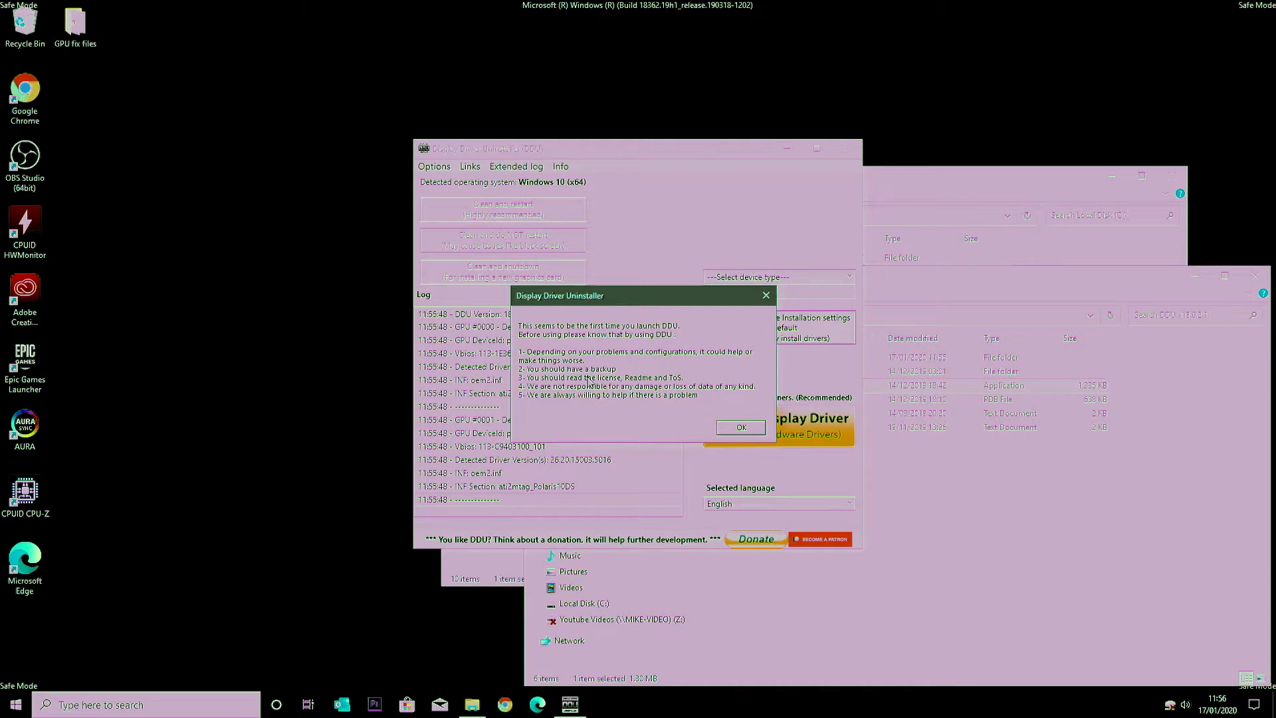
Dismiss the first-launch notice, turn off Show offers from our partners in the DDU options, and close the options.
click(740, 427)
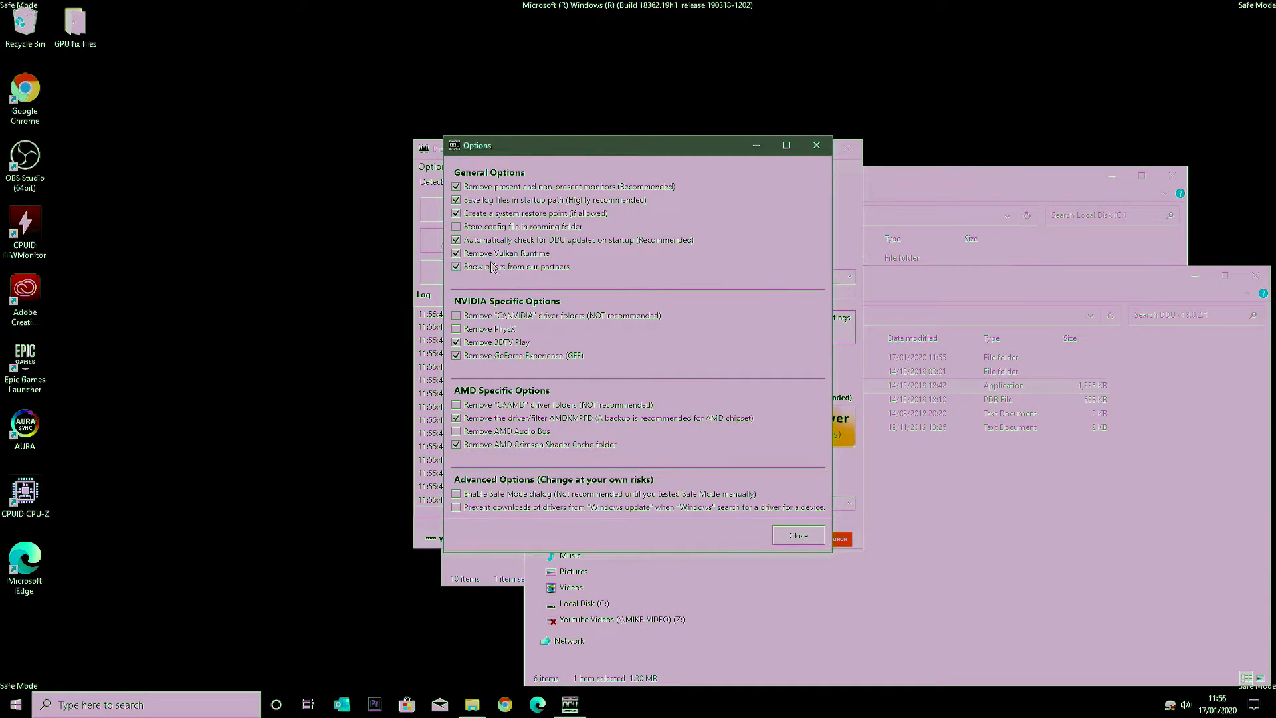
click(456, 268)
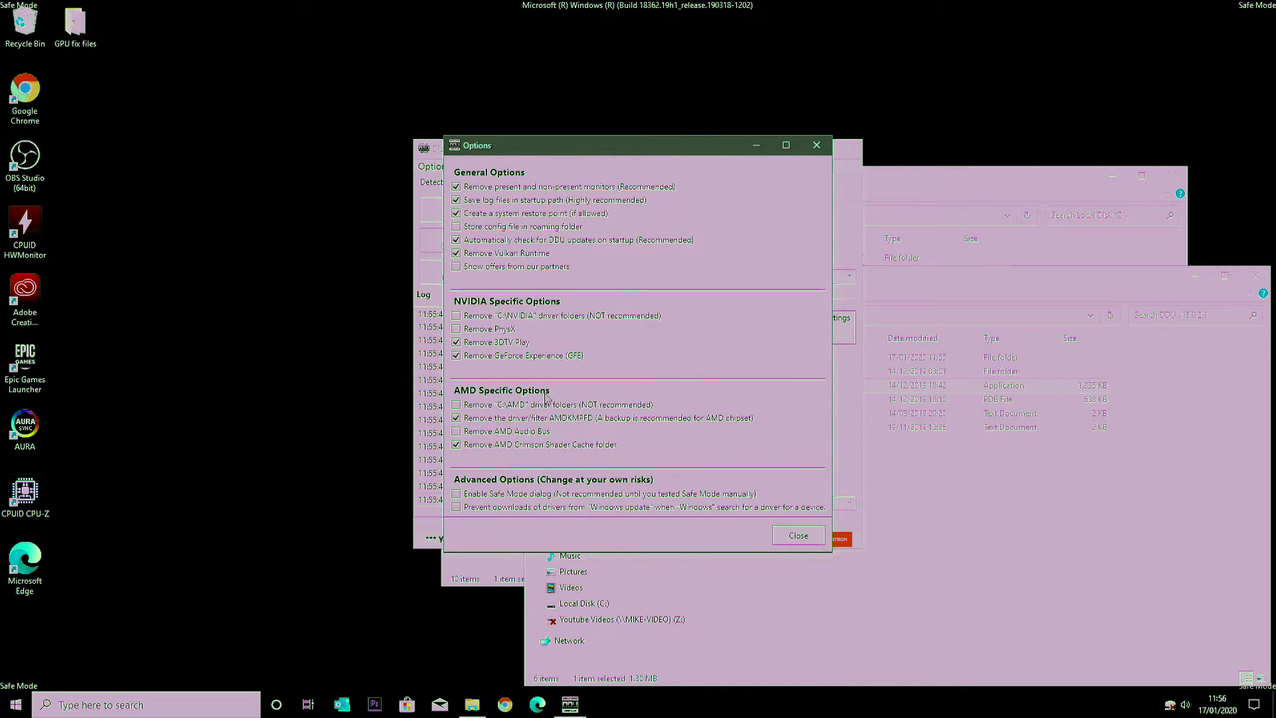
mouse_move(495, 448)
click(795, 536)
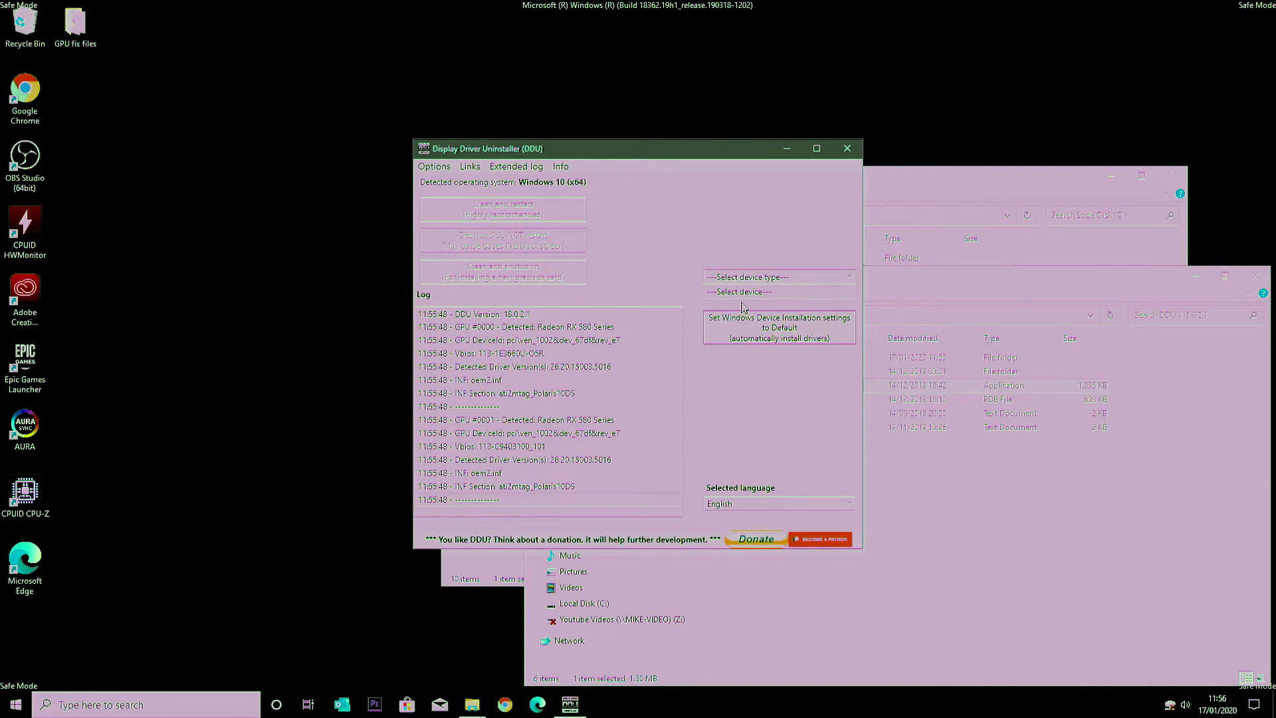
Set the device type to GPU and the device to AMD, and run Clean and restart.
click(753, 278)
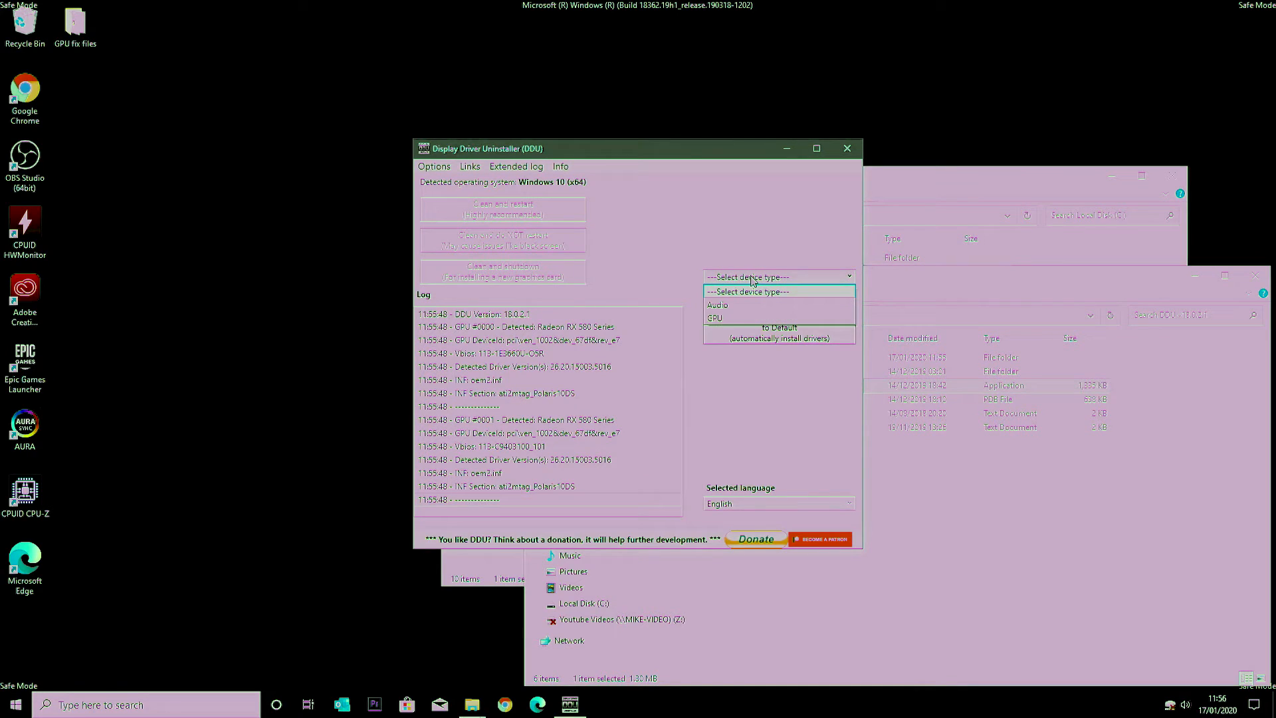
click(740, 321)
click(738, 292)
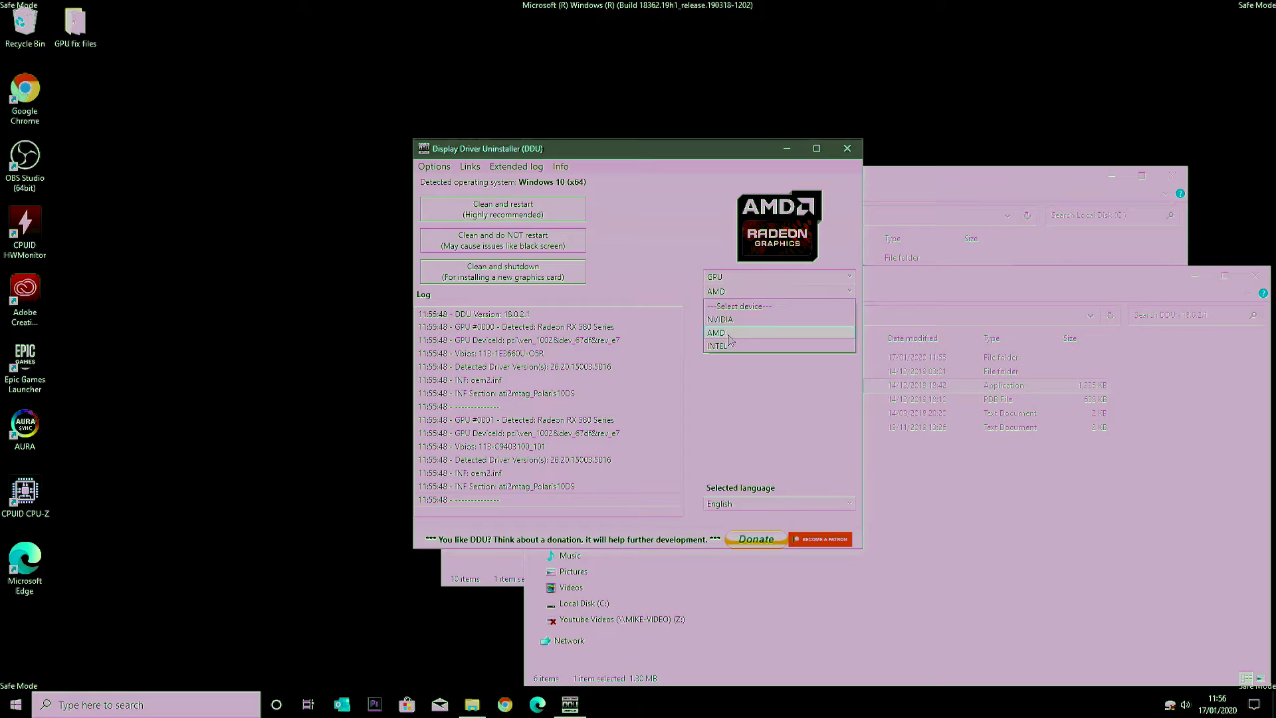
click(733, 333)
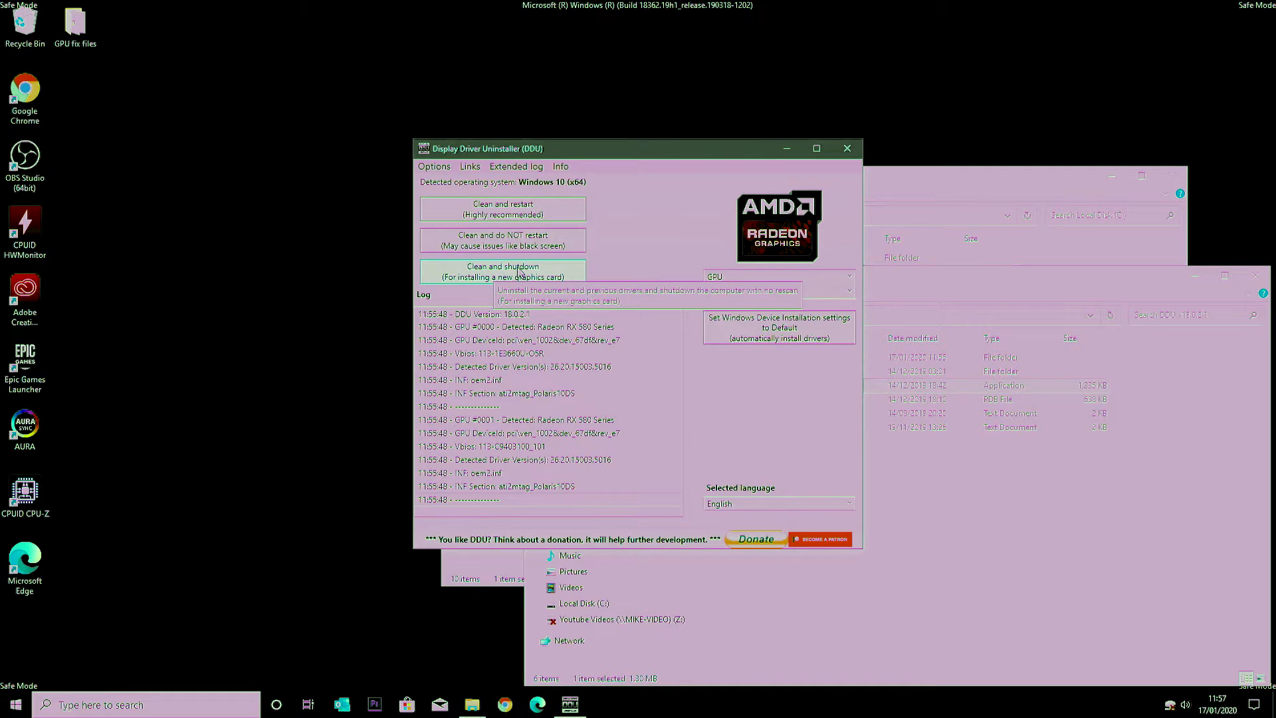
click(501, 217)
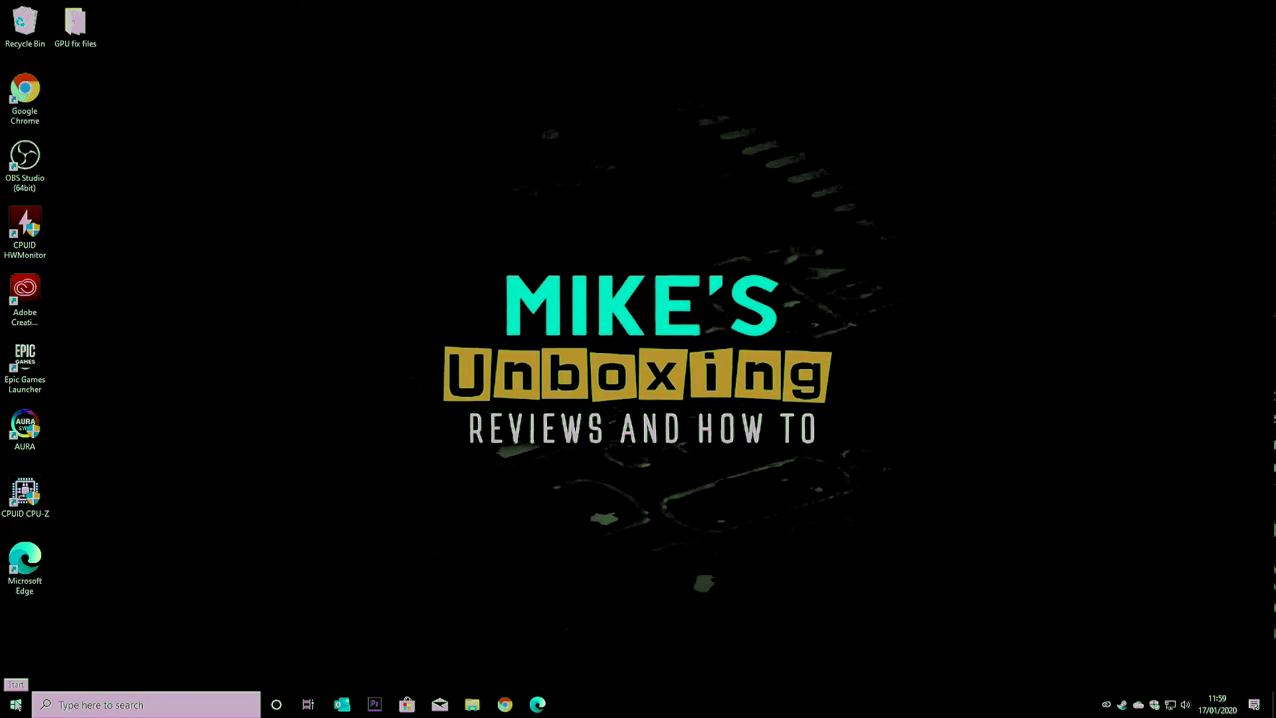
Open Device Manager, examine the installed display adaptors, and scan for hardware changes.
right_click(16, 705)
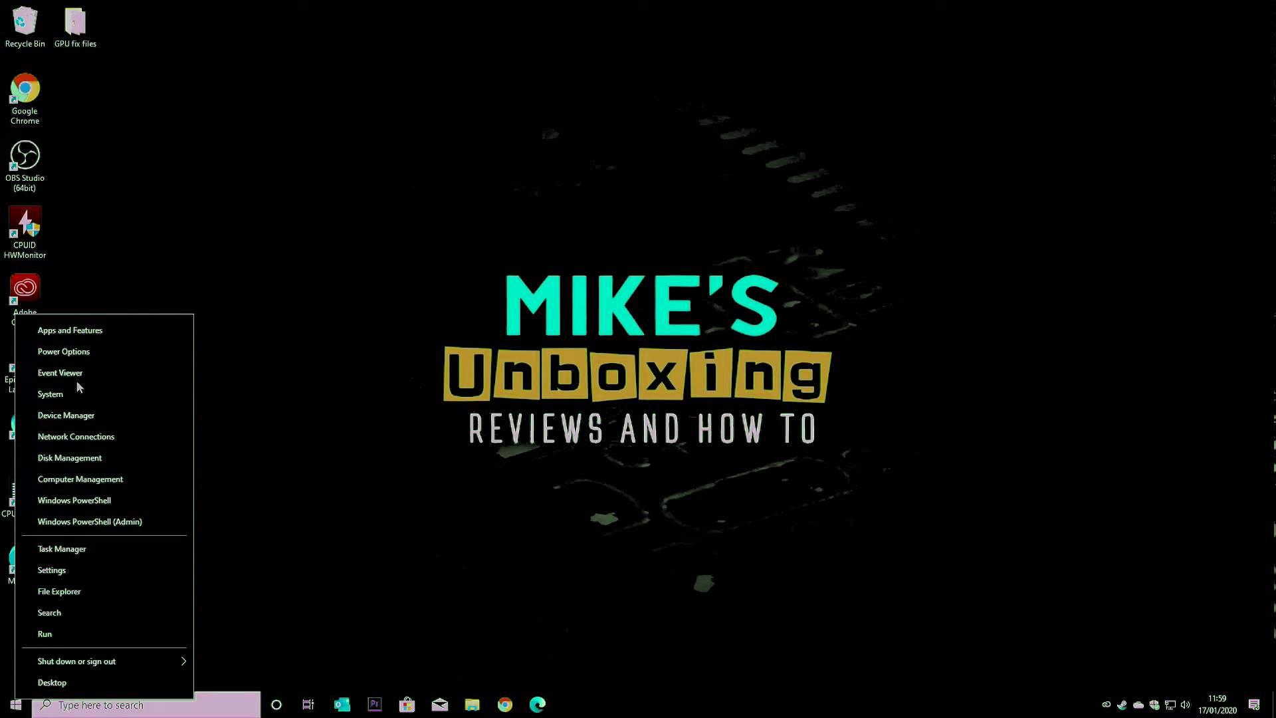
click(73, 415)
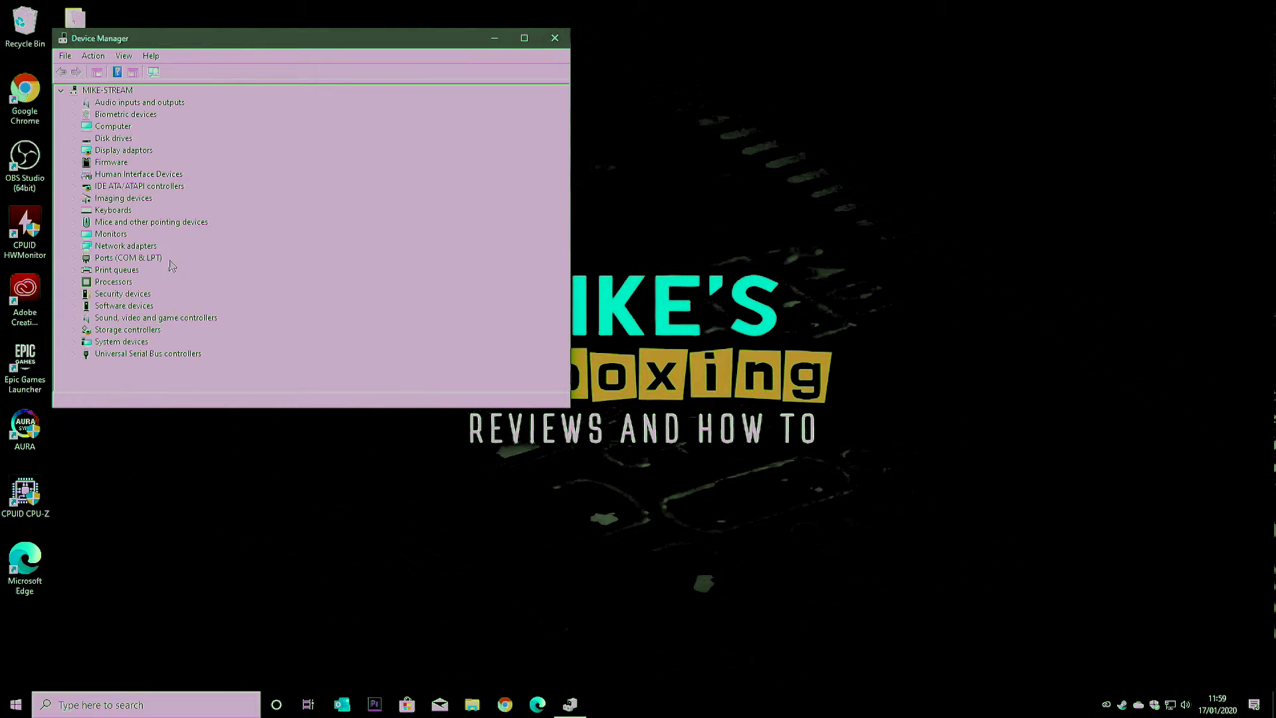
click(73, 151)
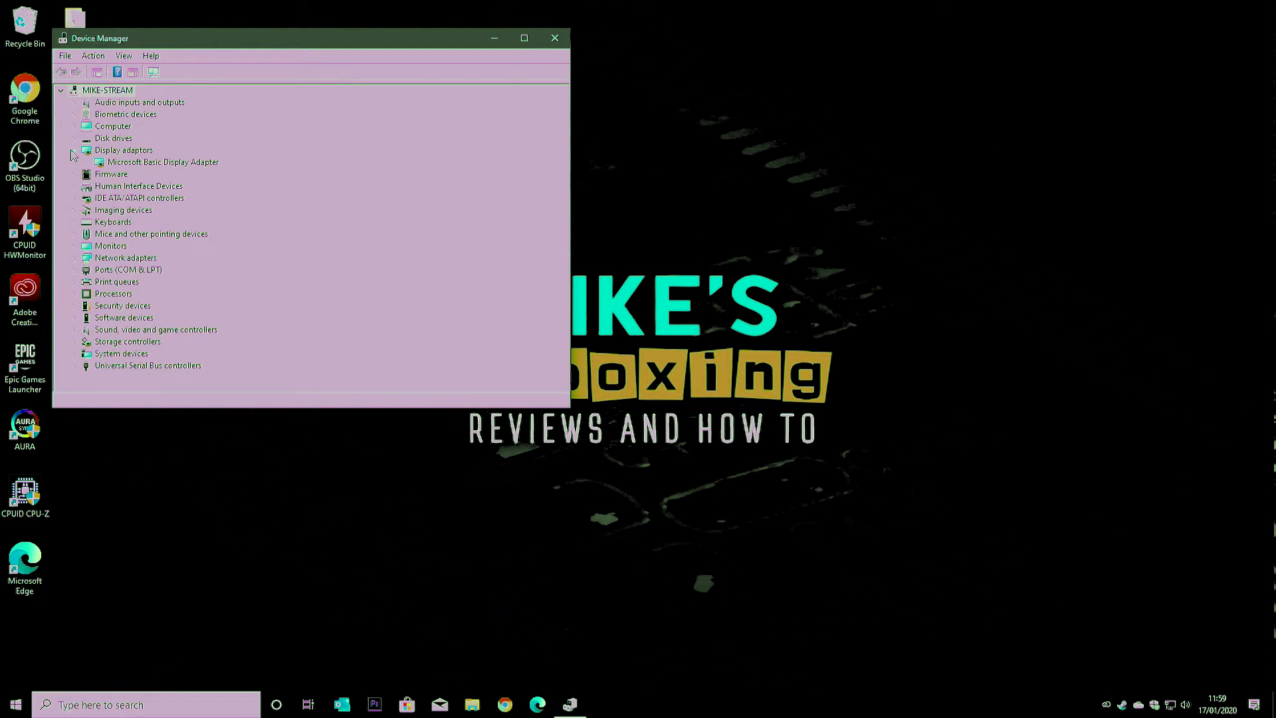
drag(250, 40, 346, 68)
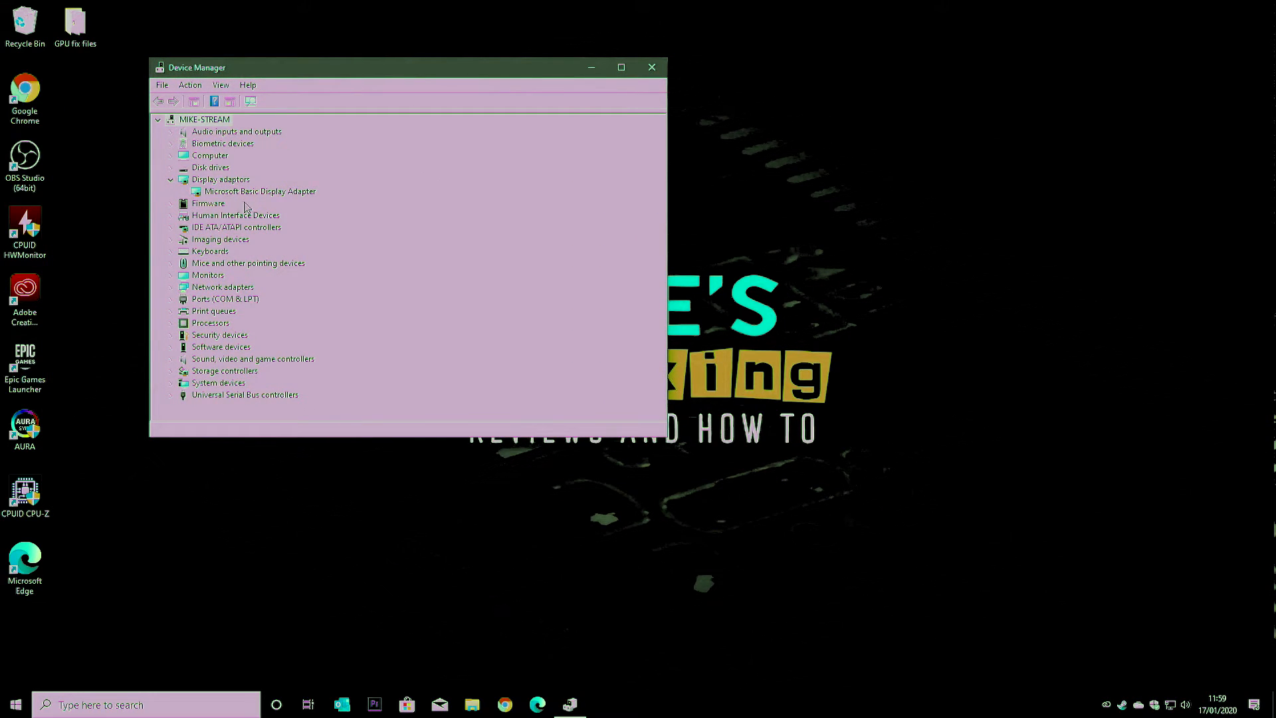
click(251, 103)
drag(328, 74, 864, 41)
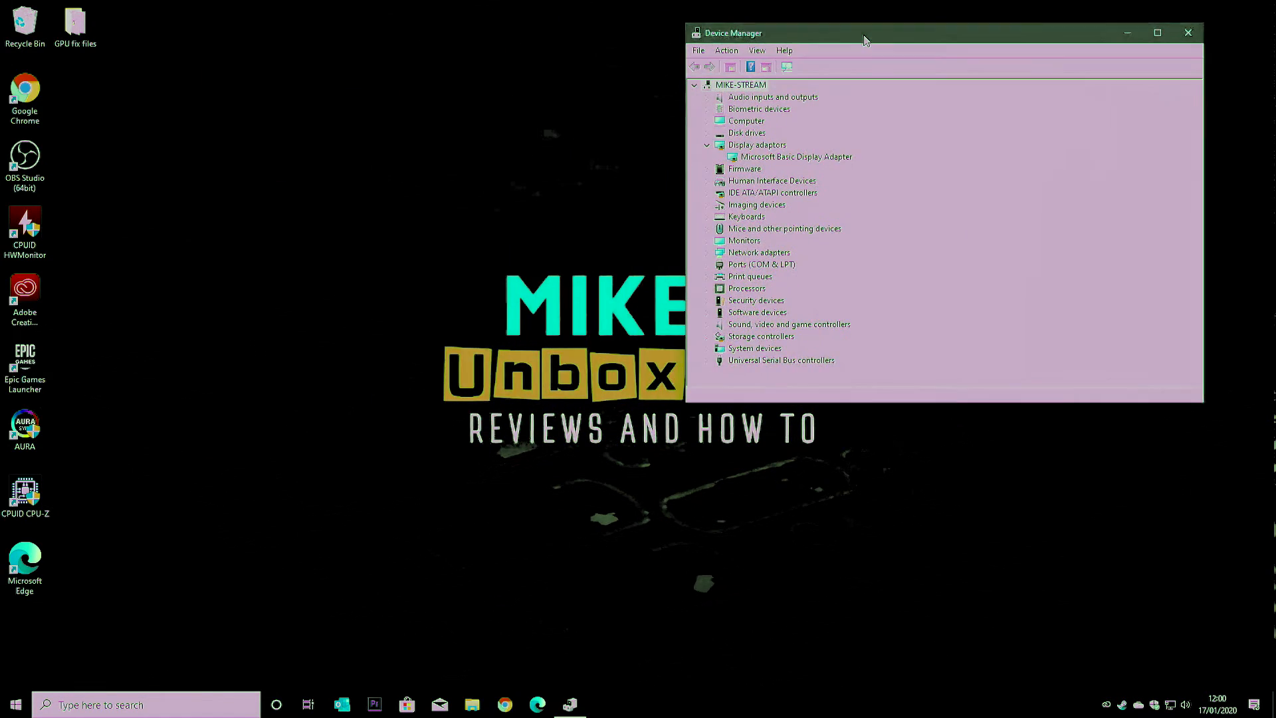
Open the GPU fix files folder from the desktop and launch dxwebsetup.exe.
double_click(77, 20)
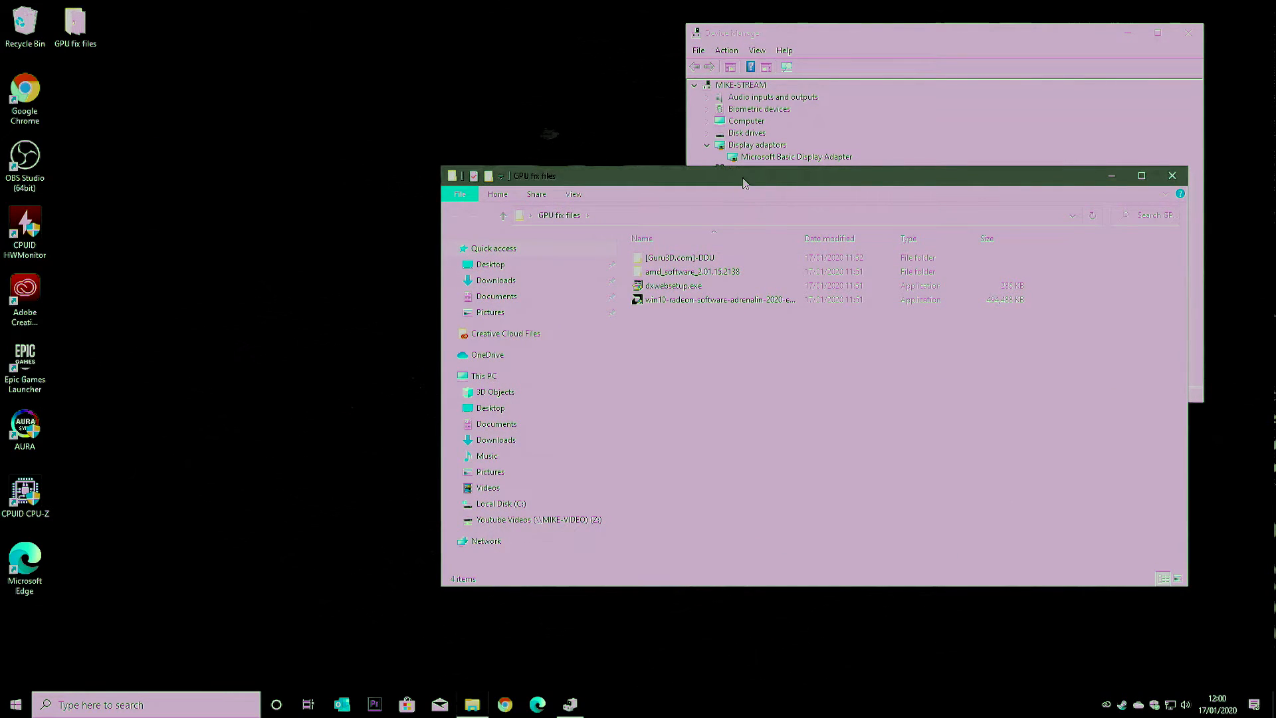
drag(743, 182, 397, 112)
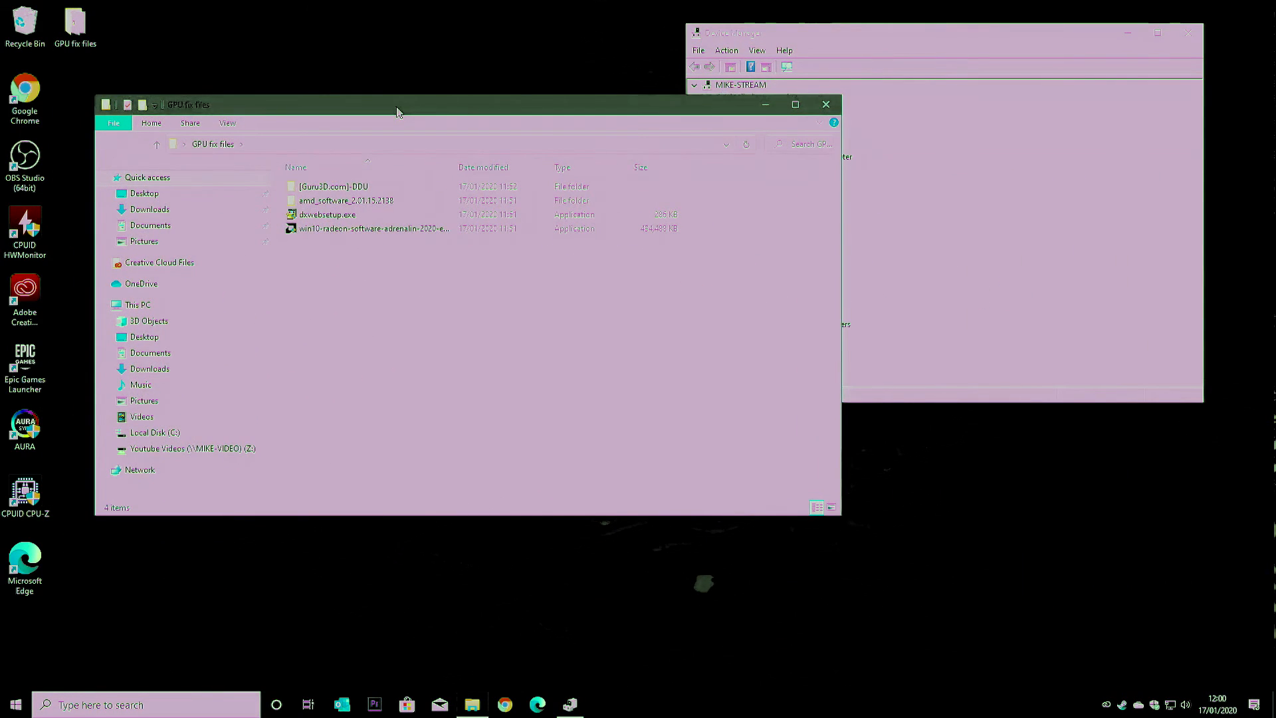
double_click(319, 218)
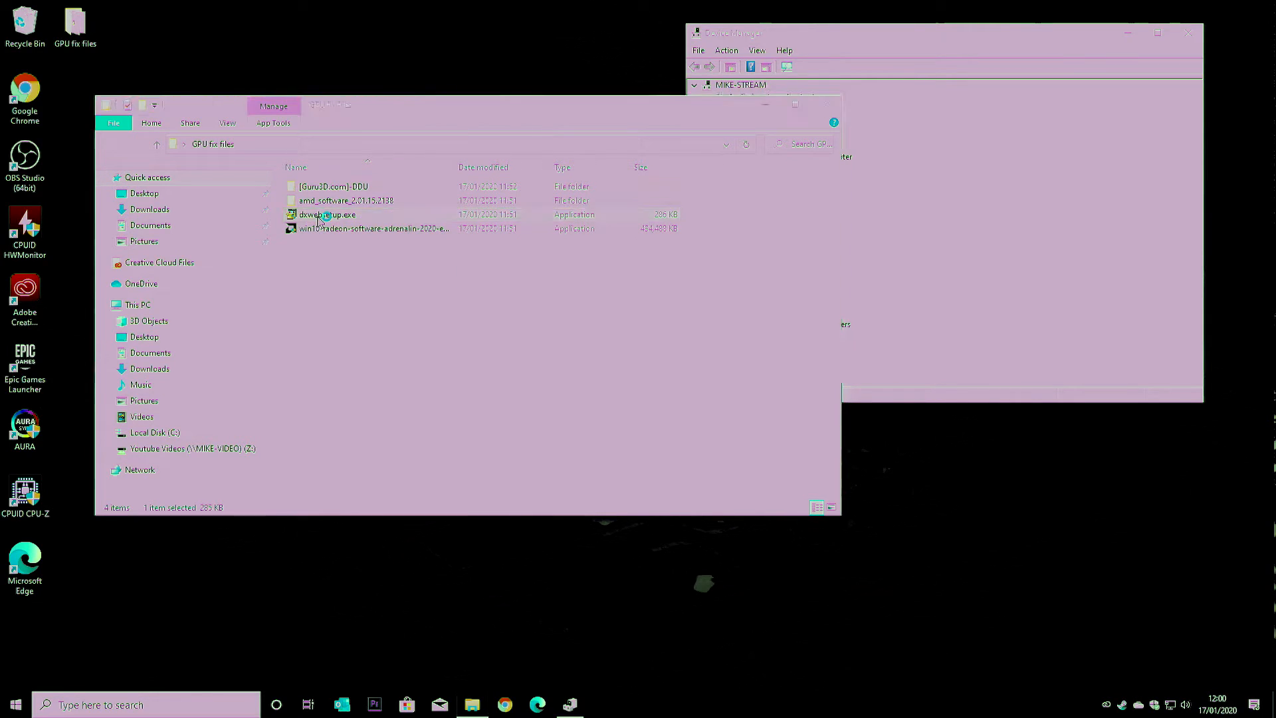
click(584, 441)
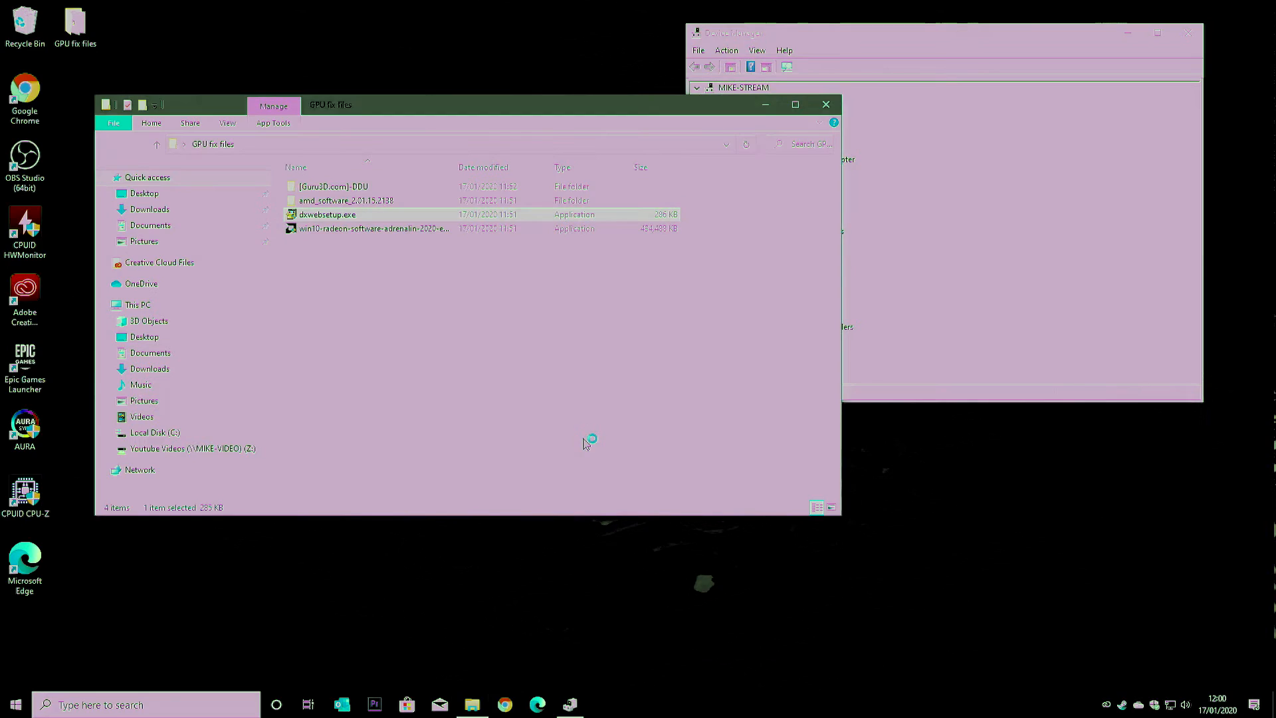
Accept the DirectX licence agreement, opt out of the Bing Bar, and finish the DirectX setup.
click(188, 228)
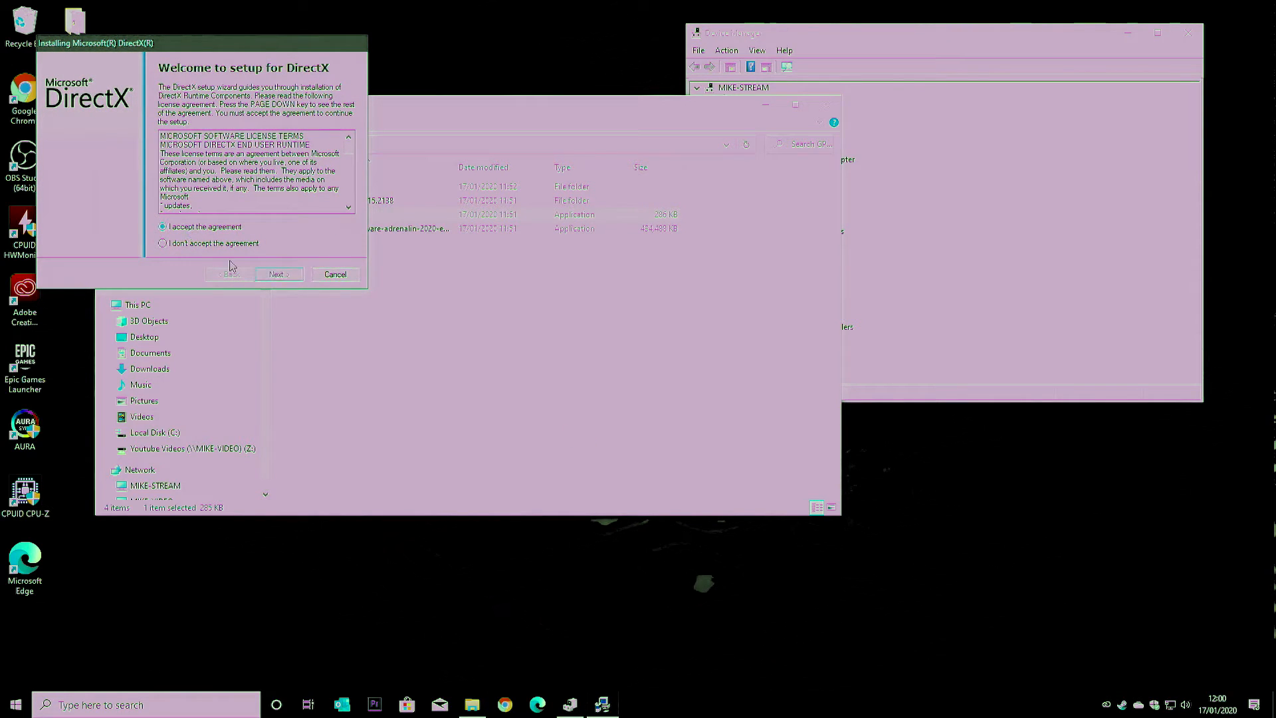
click(267, 281)
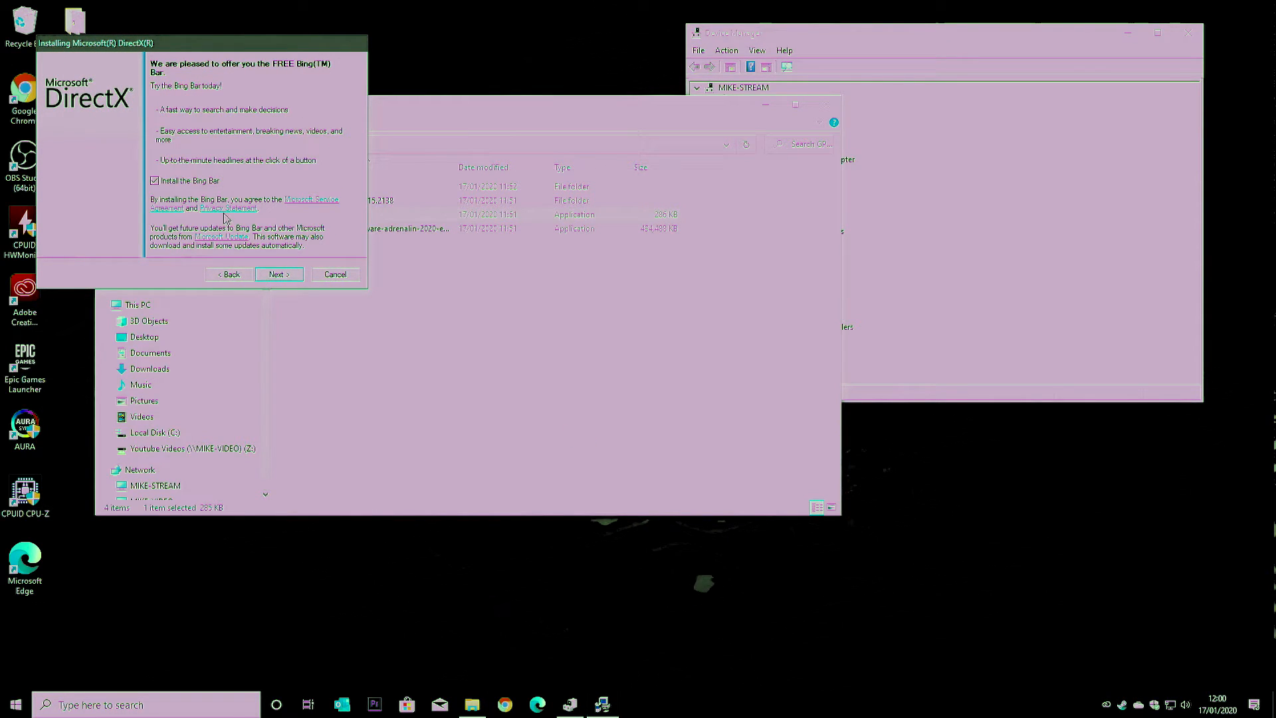
click(155, 180)
click(277, 274)
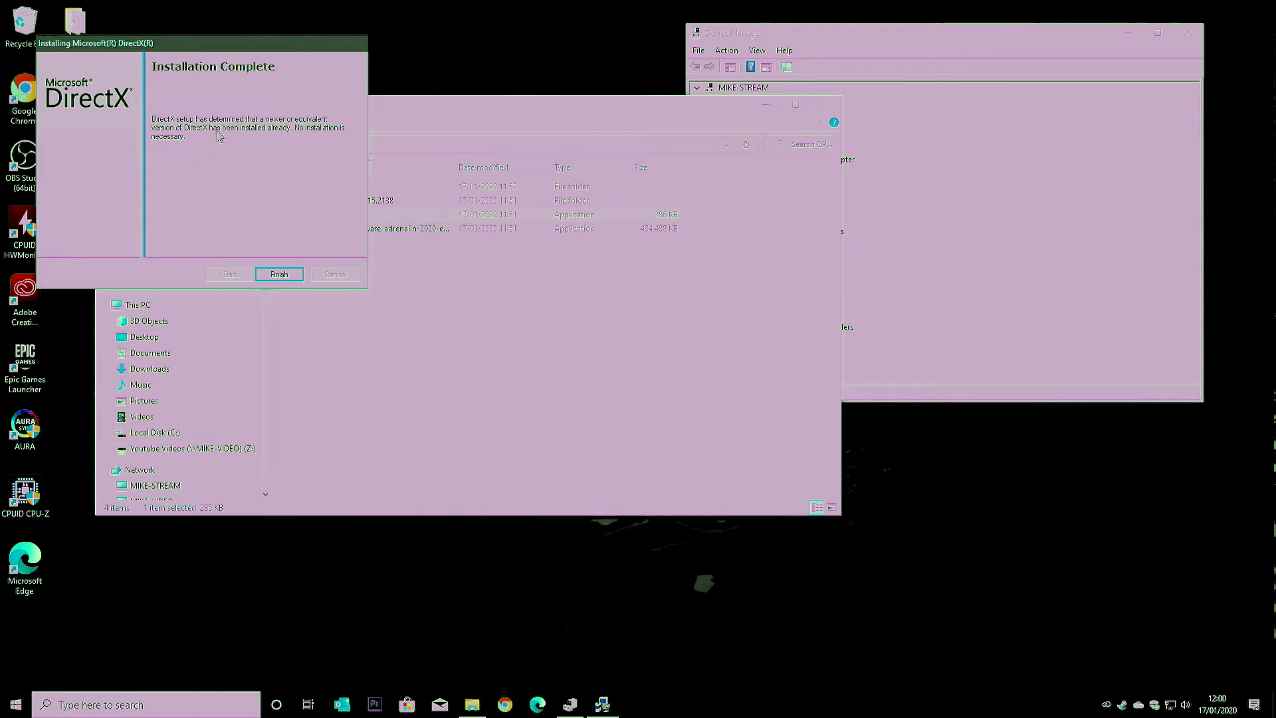
click(276, 273)
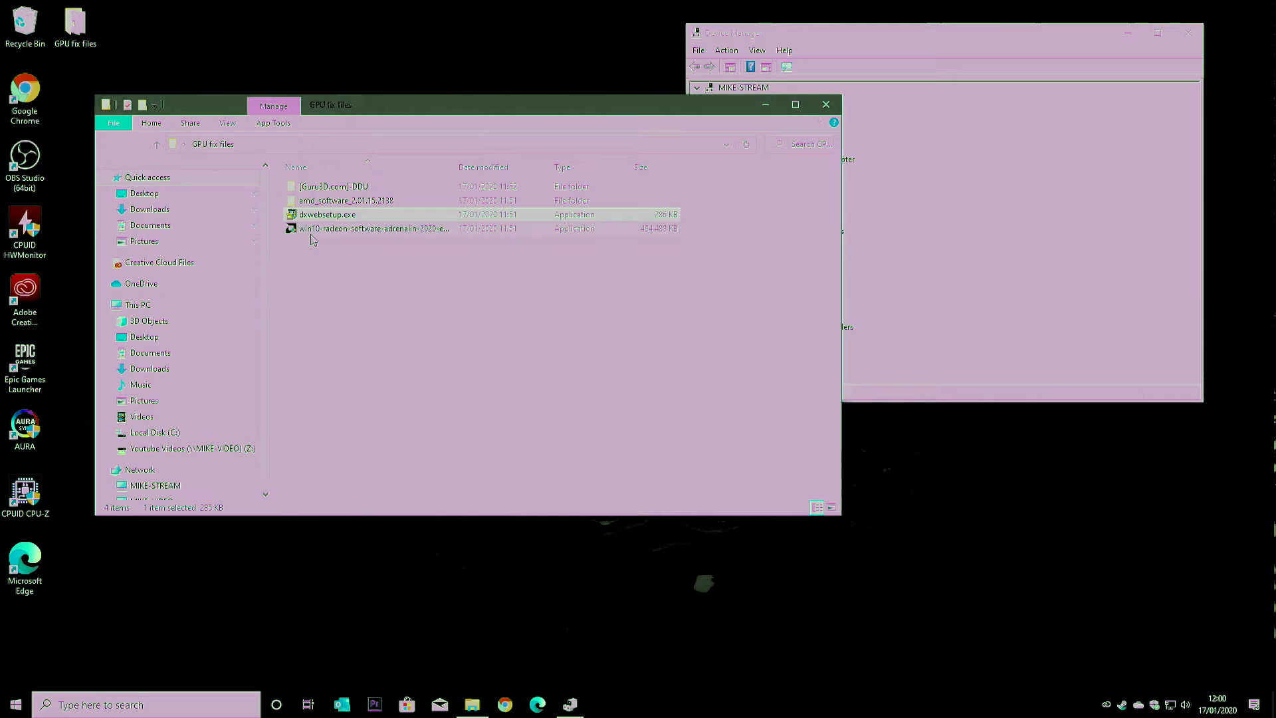
Open the amd_software_2.01.15.2138 folder and run AMD_Chipset_Drivers.exe to install the chipset drivers.
double_click(317, 202)
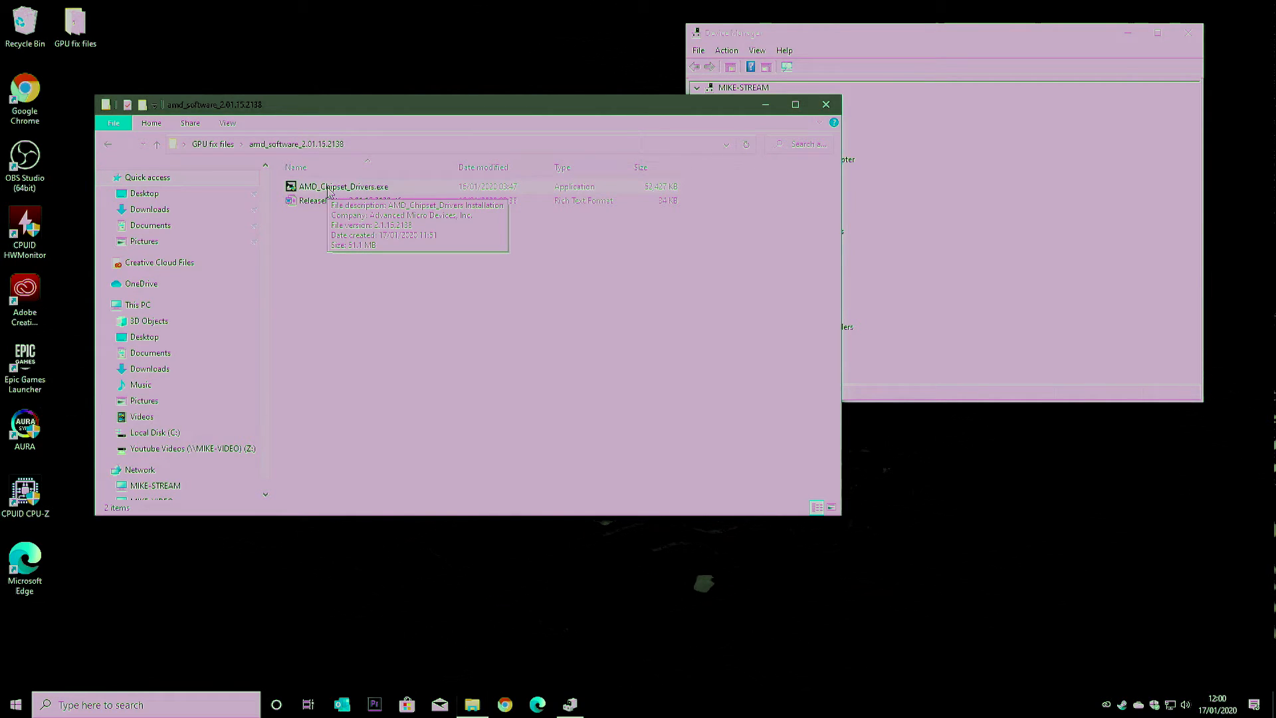
double_click(329, 192)
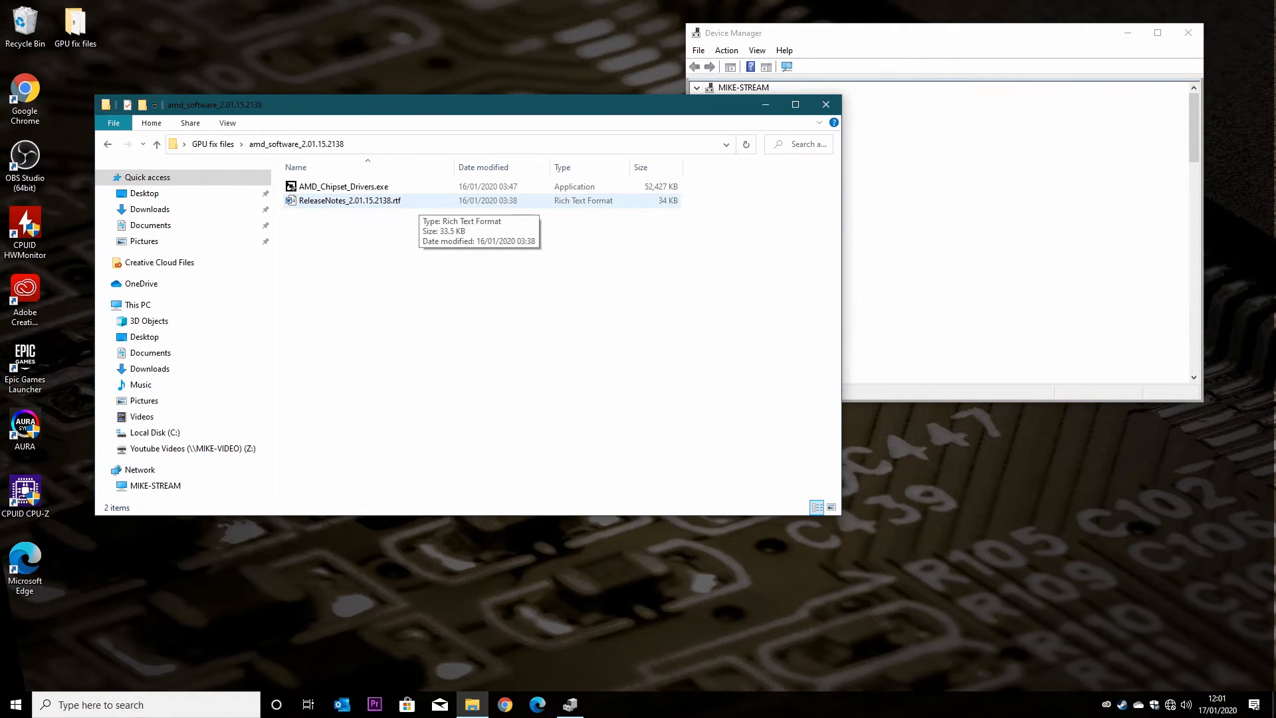
double_click(399, 190)
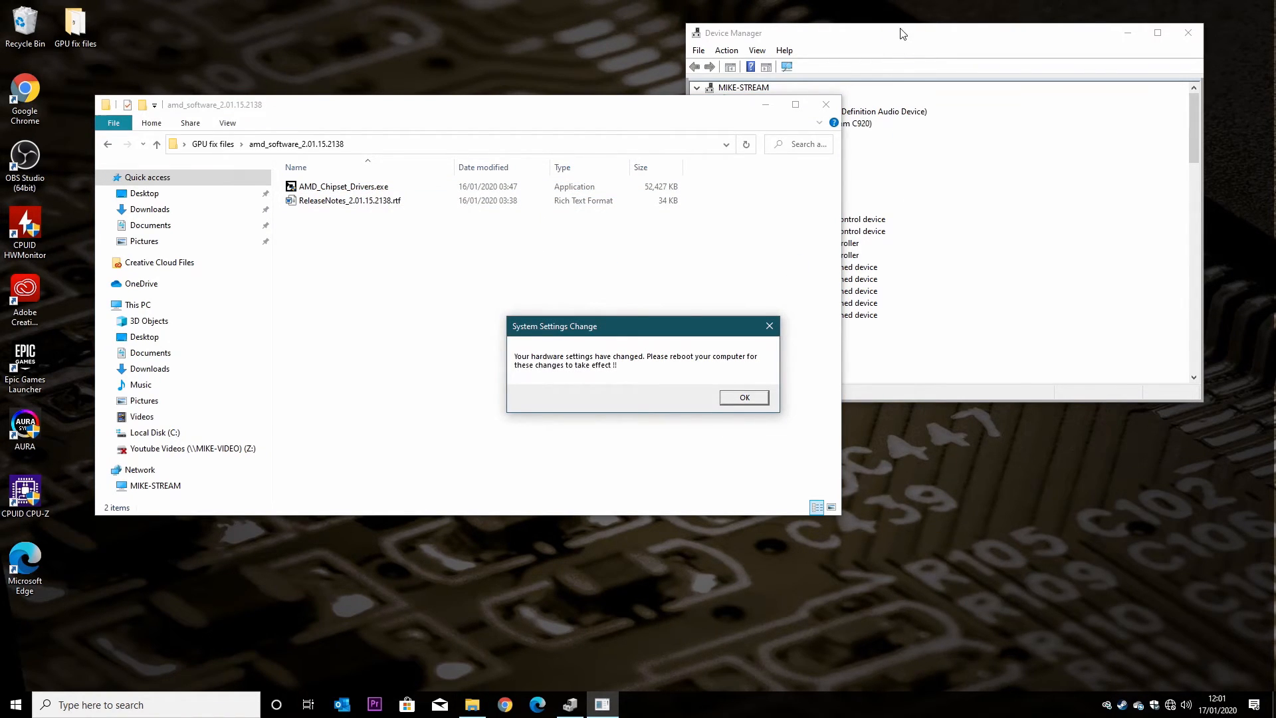
Check the display adaptors in Device Manager, and close it along with the System Settings Change notice and the folder window.
drag(900, 33, 920, 217)
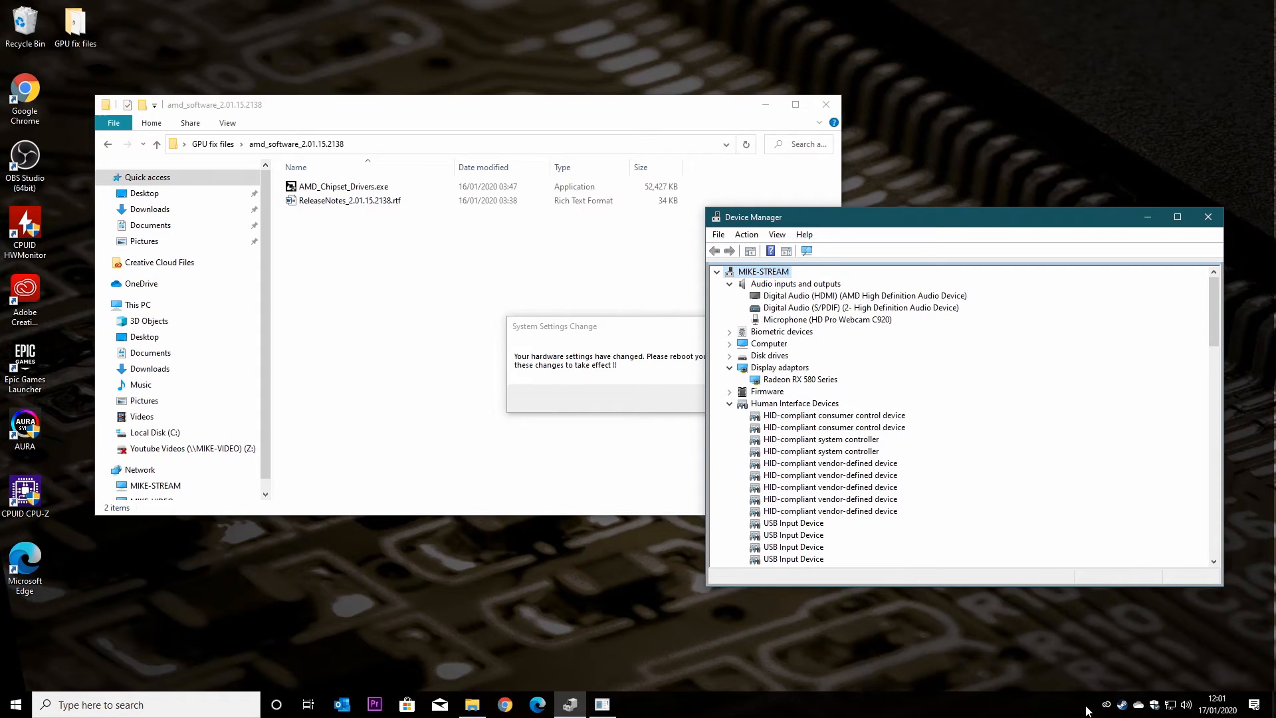
click(1208, 217)
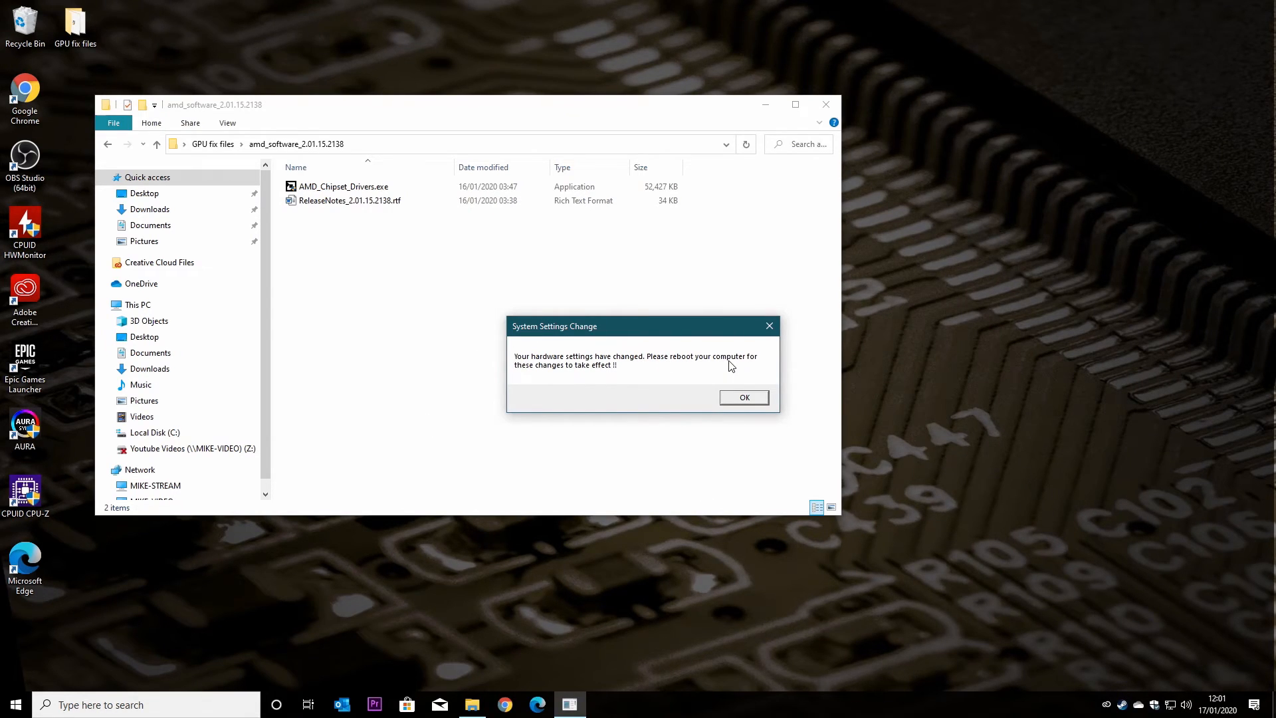
click(749, 399)
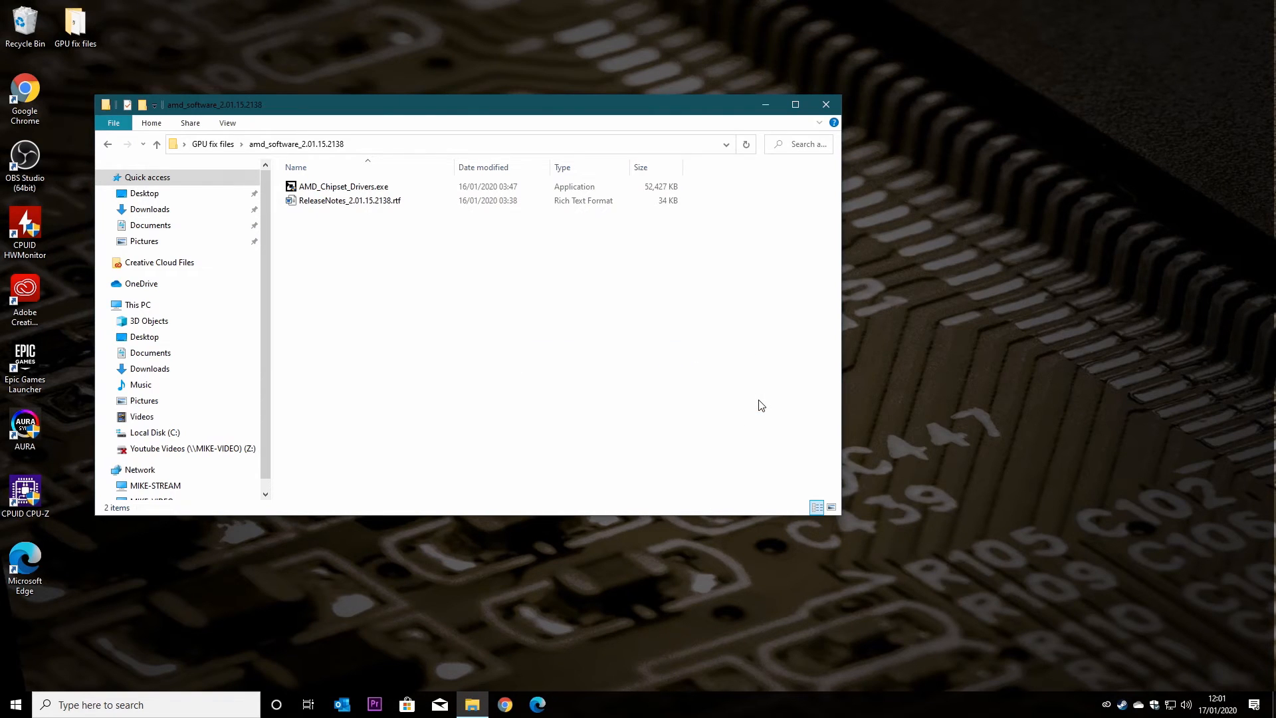
click(824, 104)
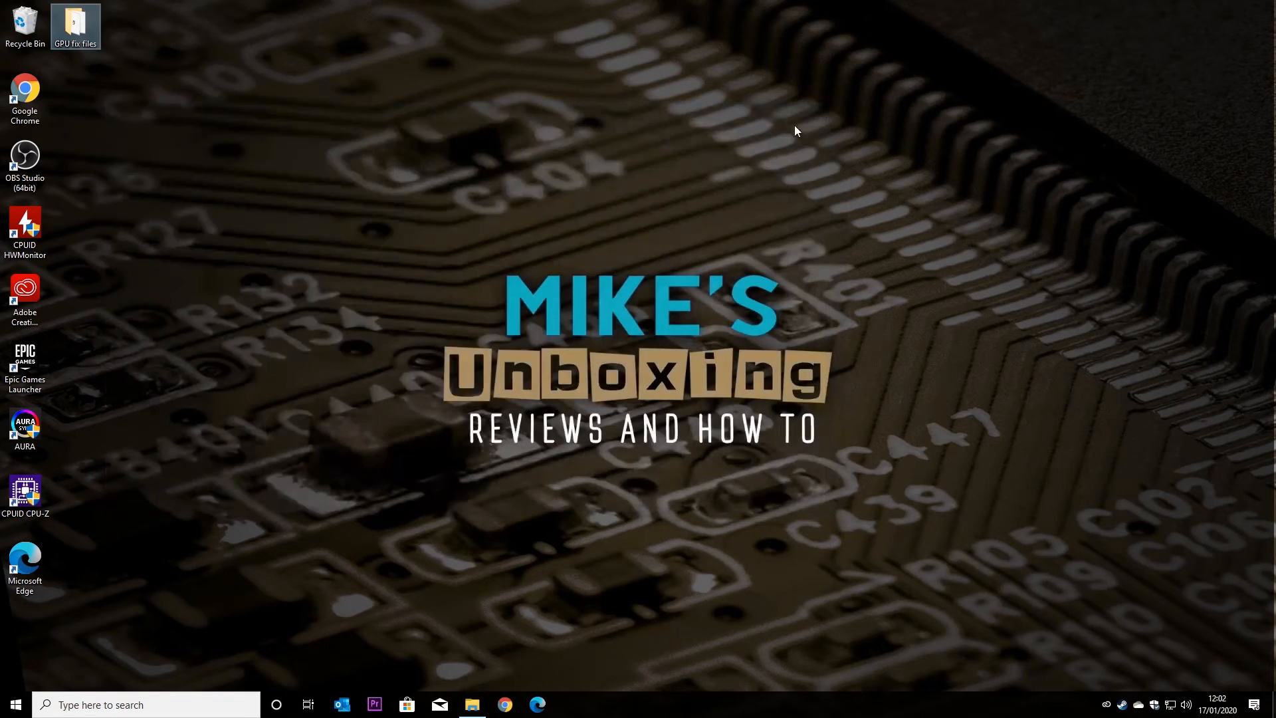
Restart the computer to apply the hardware driver changes.
click(17, 706)
click(17, 673)
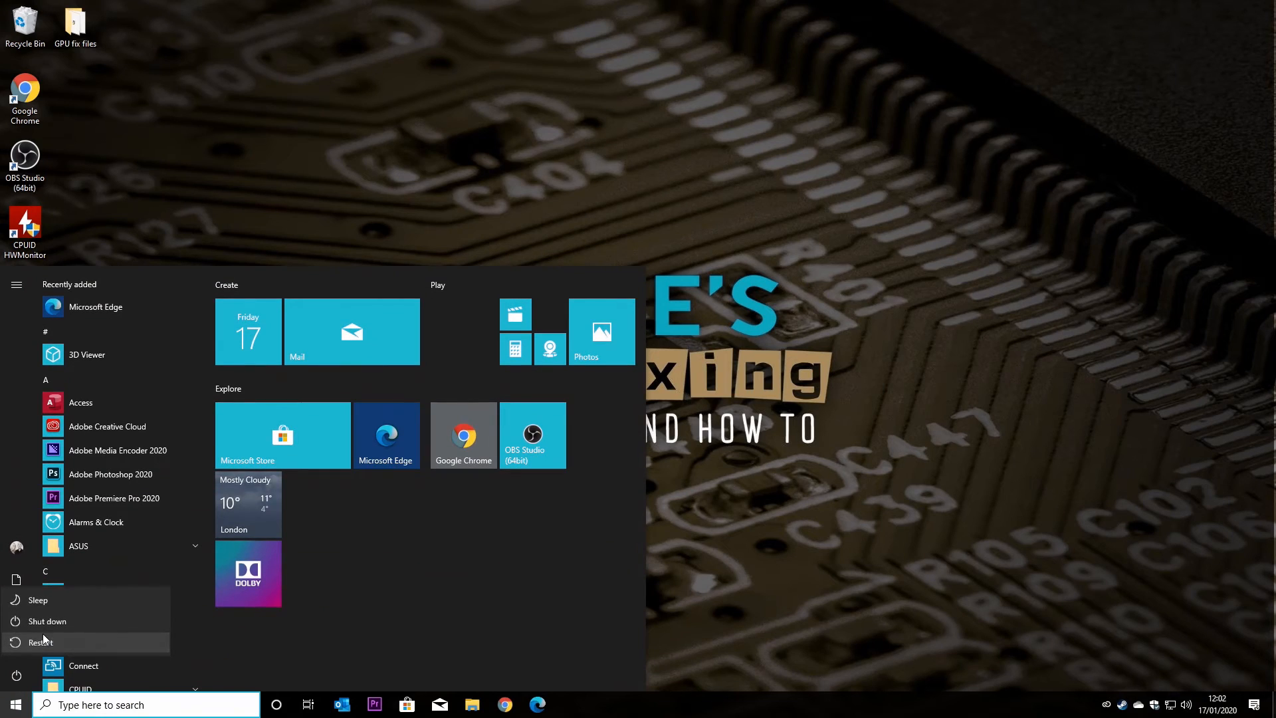
click(34, 637)
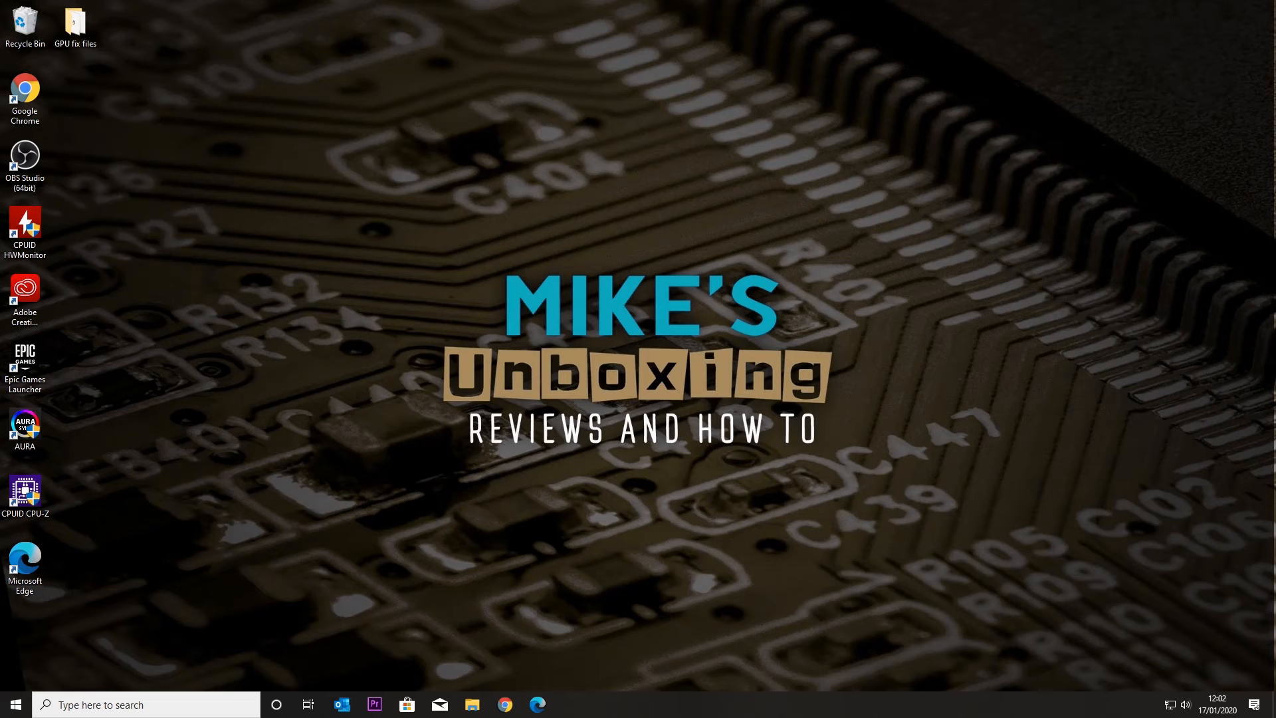
Open the Windows display settings, check the display resolution, and close the settings.
right_click(381, 182)
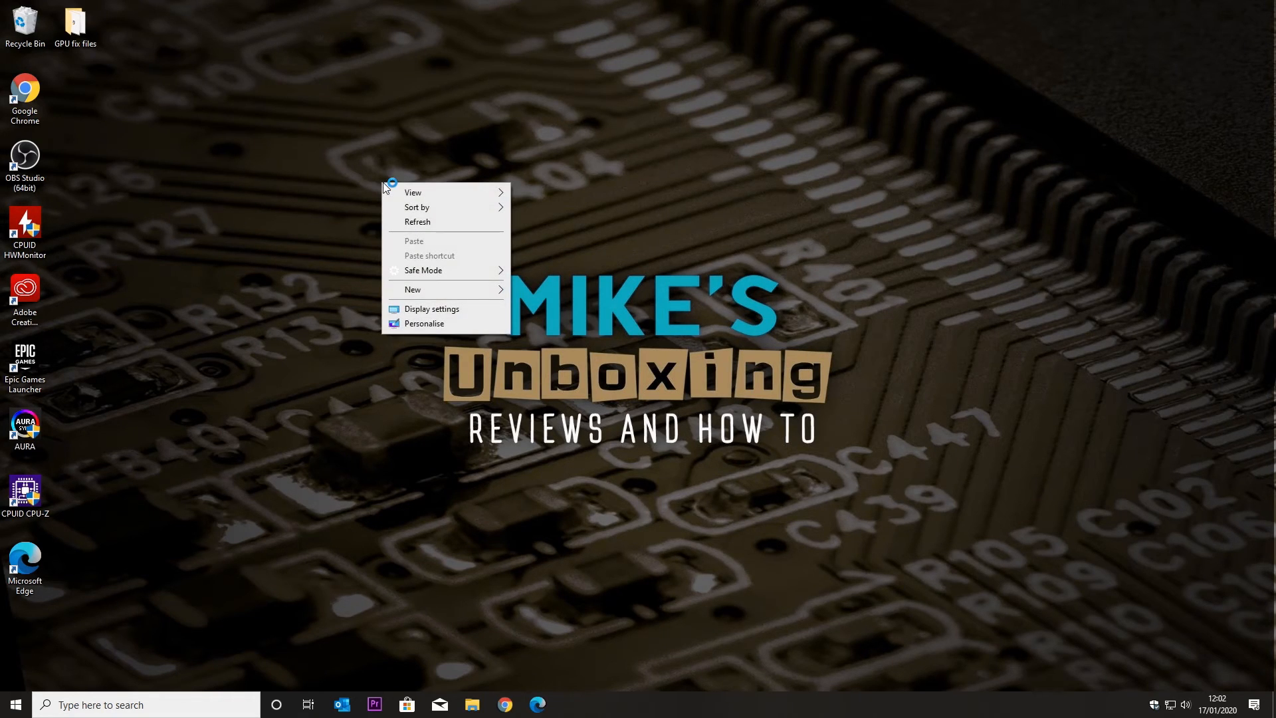
click(451, 312)
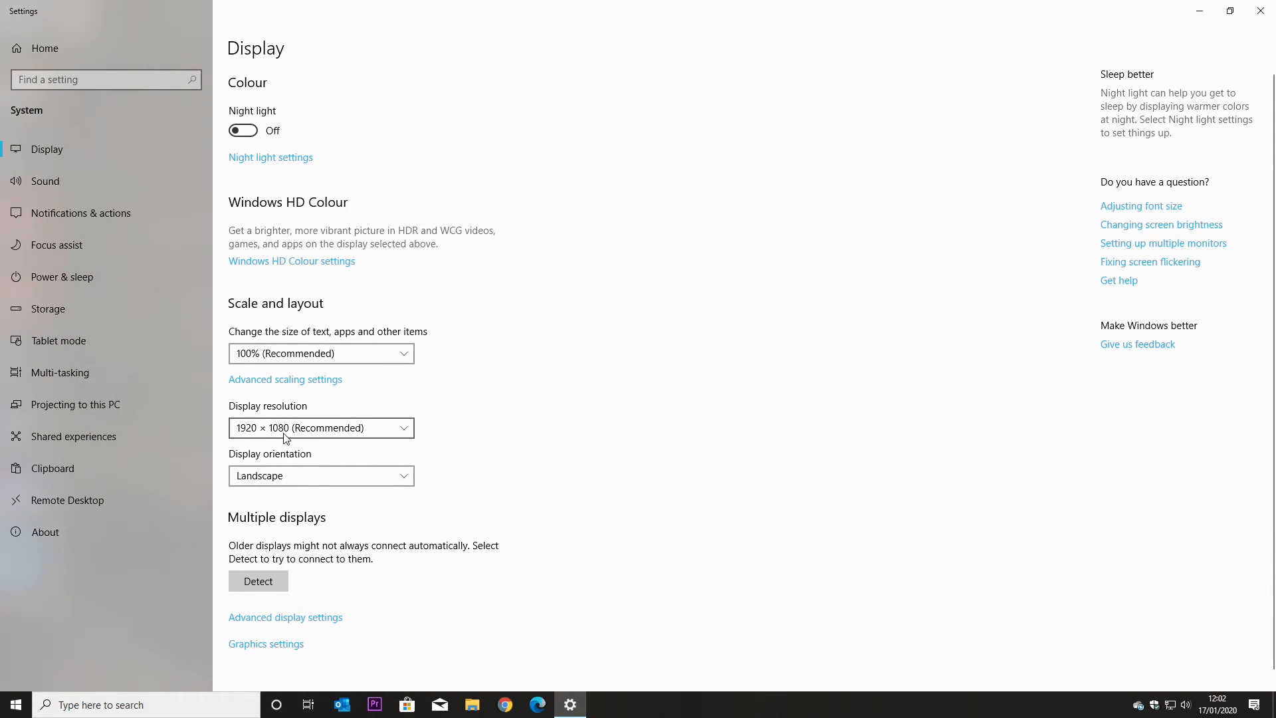
click(1260, 12)
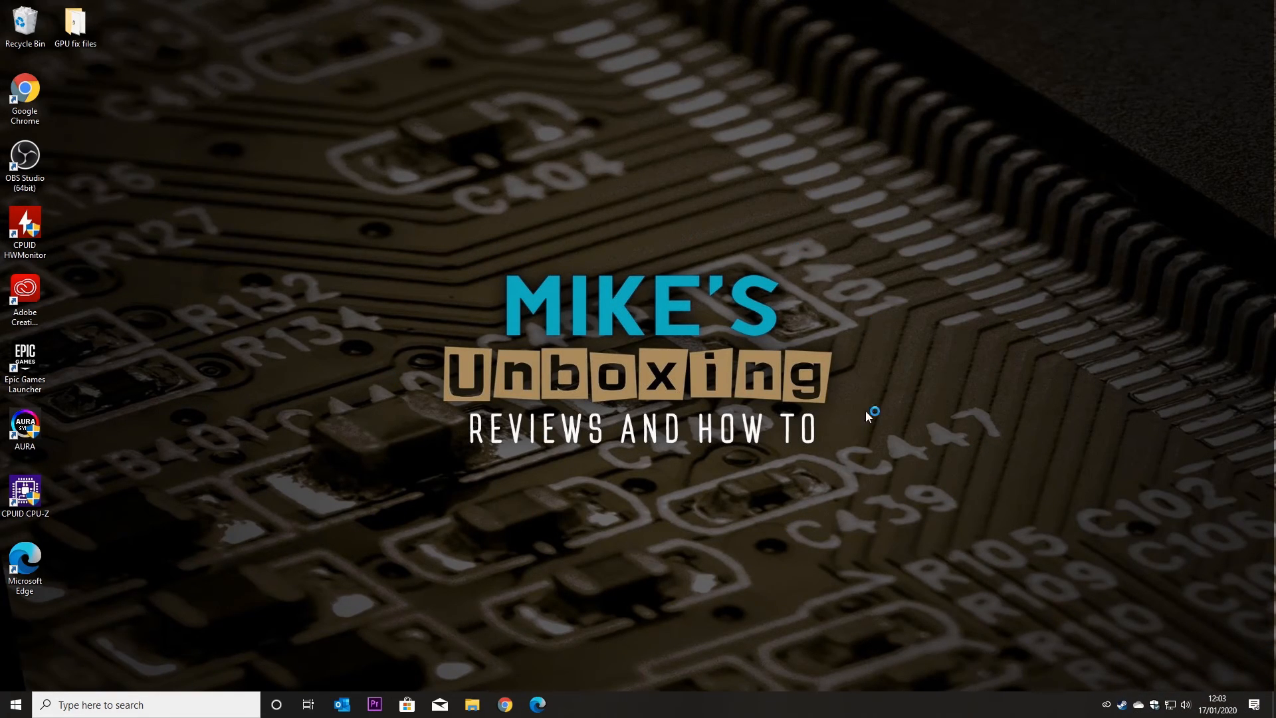
Open the GPU fix files folder from the desktop, review the driver installers in it, and close it.
double_click(76, 23)
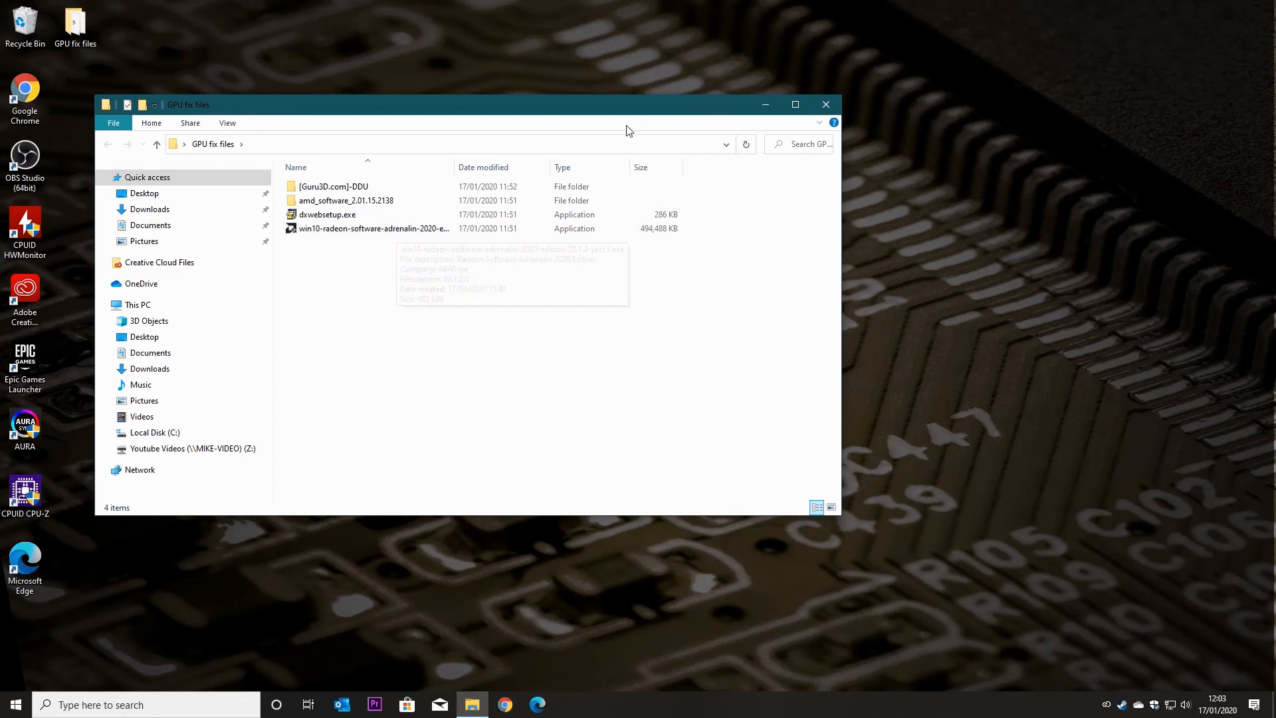
drag(616, 101, 829, 69)
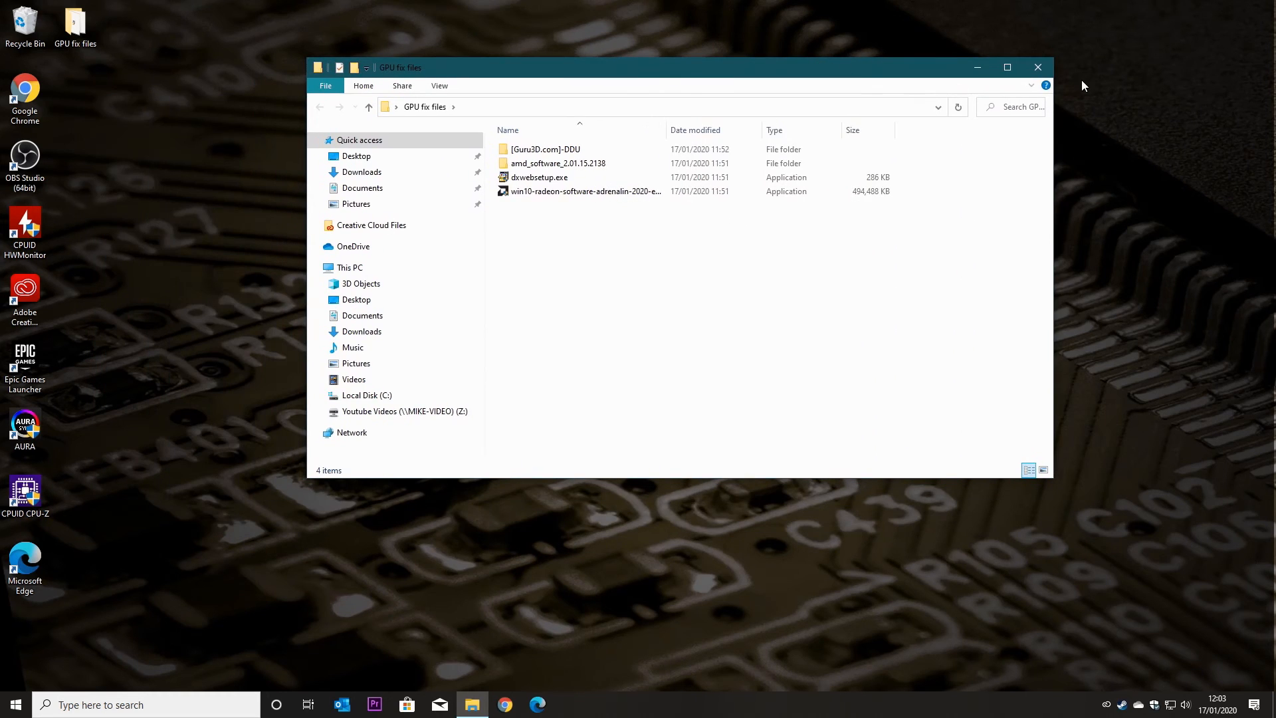
click(1041, 67)
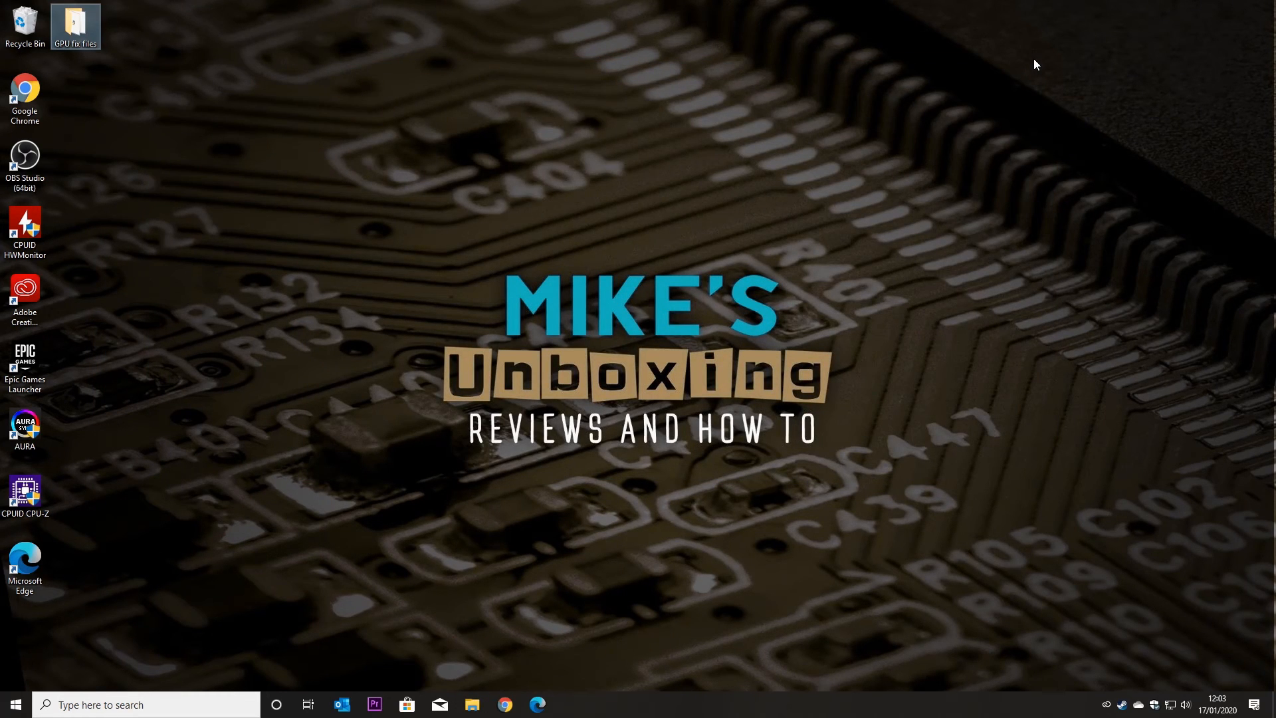